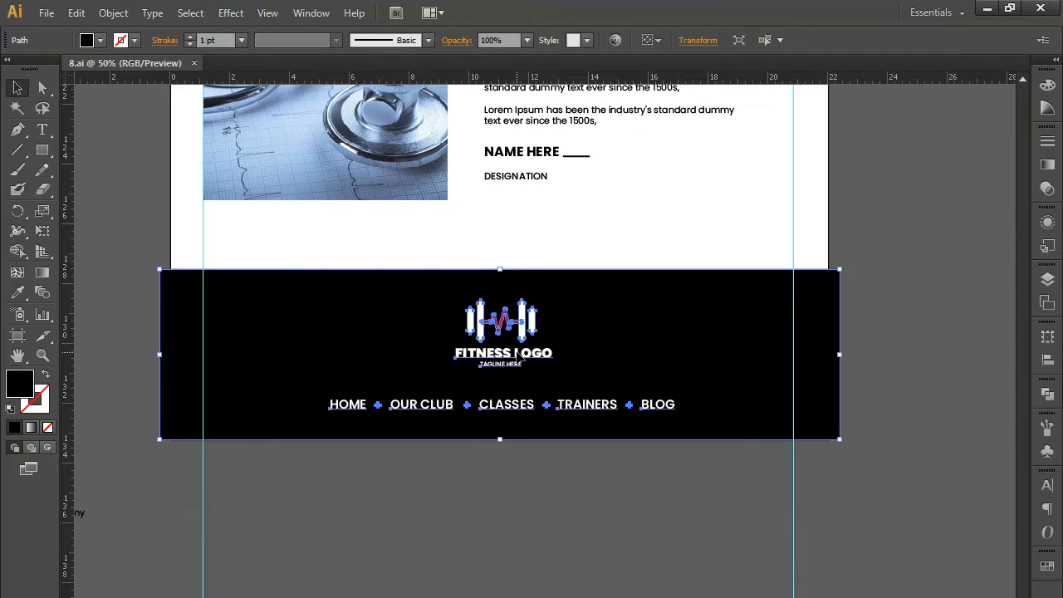
- Delete the selected fitness logo and menu links from the black footer
{"action": "key", "text": "Delete"}
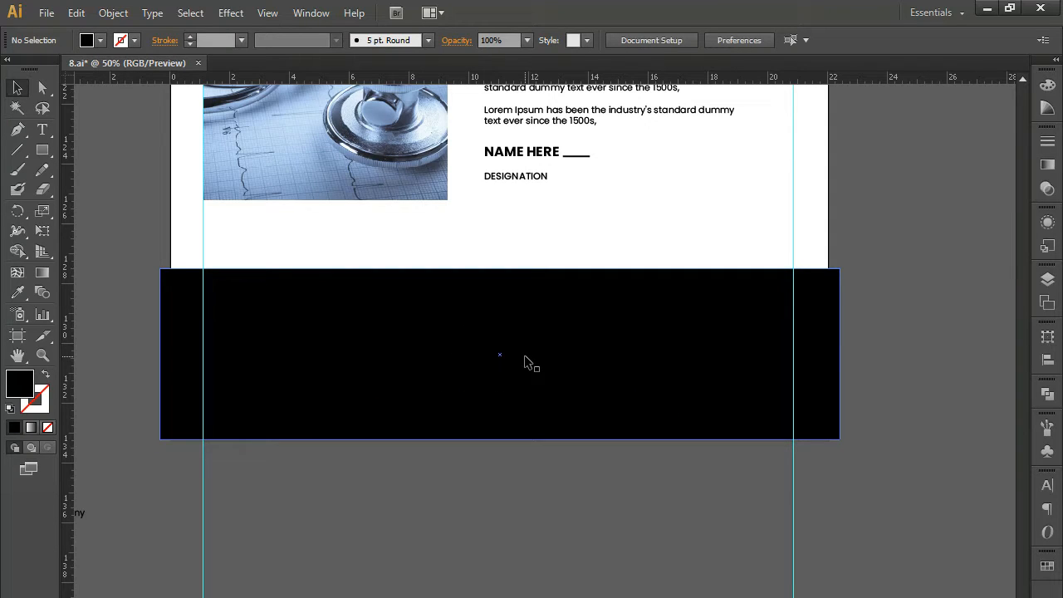
- Duplicate the header's medical logo straight down onto the hero banner and undo the stray duplicate of the banner gradient
{"action": "left_click_drag", "start_coordinate": [531, 197], "coordinate": [521, 517]}
{"action": "scroll", "coordinate": [463, 285], "scroll_direction": "up", "scroll_amount": 5}
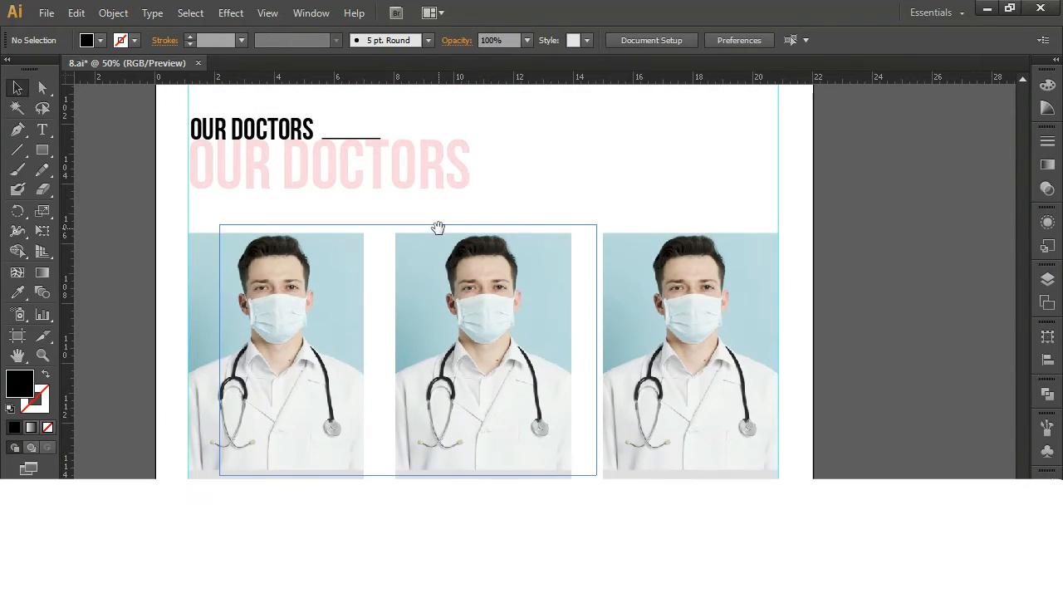
{"action": "key", "text": "ctrl+minus"}
{"action": "key", "text": "ctrl+minus"}
{"action": "key", "text": "ctrl+minus"}
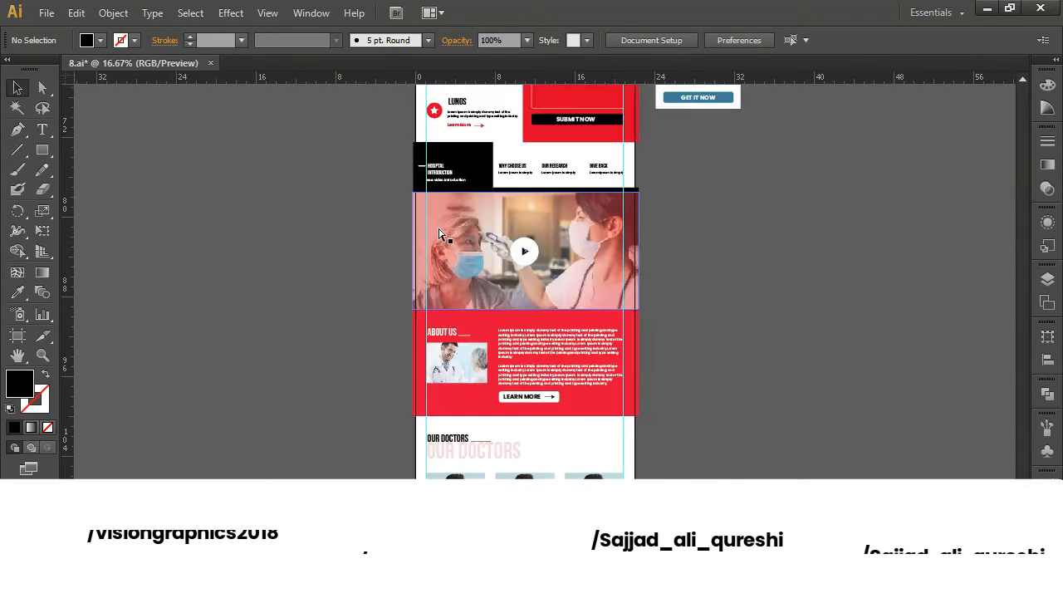
{"action": "left_click_drag", "start_coordinate": [440, 234], "coordinate": [435, 532]}
{"action": "left_click_drag", "start_coordinate": [449, 137], "coordinate": [443, 532]}
{"action": "left_click", "coordinate": [432, 122]}
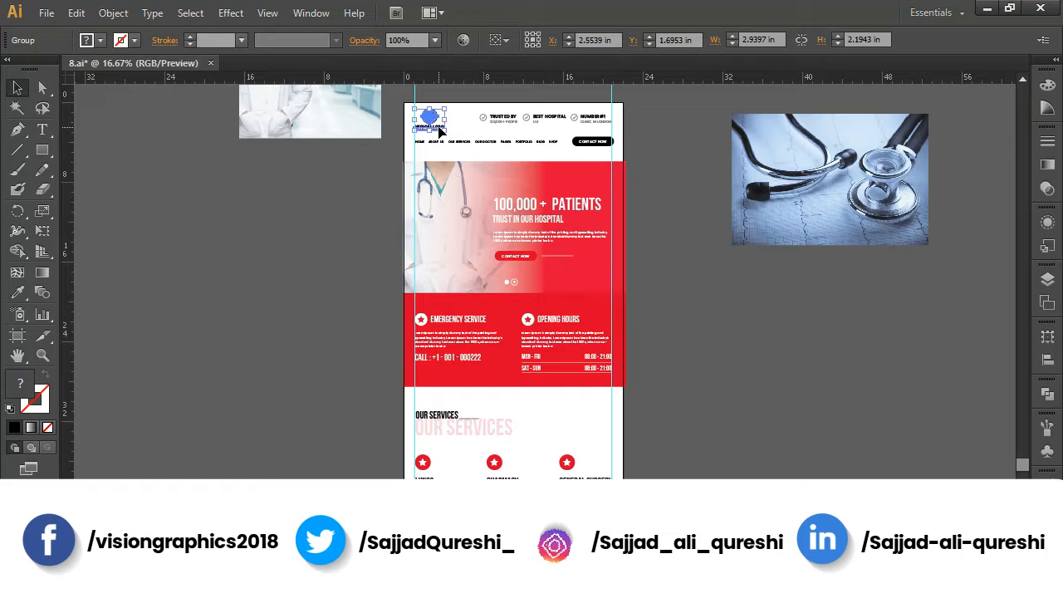
{"action": "left_click_drag", "start_coordinate": [430, 122], "coordinate": [510, 419]}
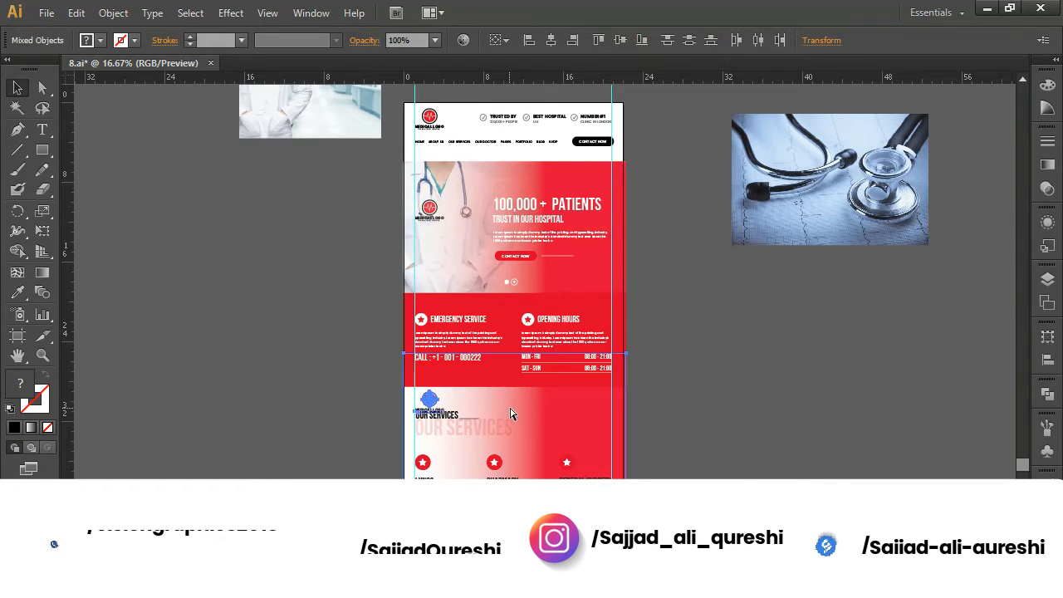
{"action": "key", "text": "ctrl+z"}
{"action": "left_click", "coordinate": [486, 269]}
{"action": "key", "text": "ctrl+y"}
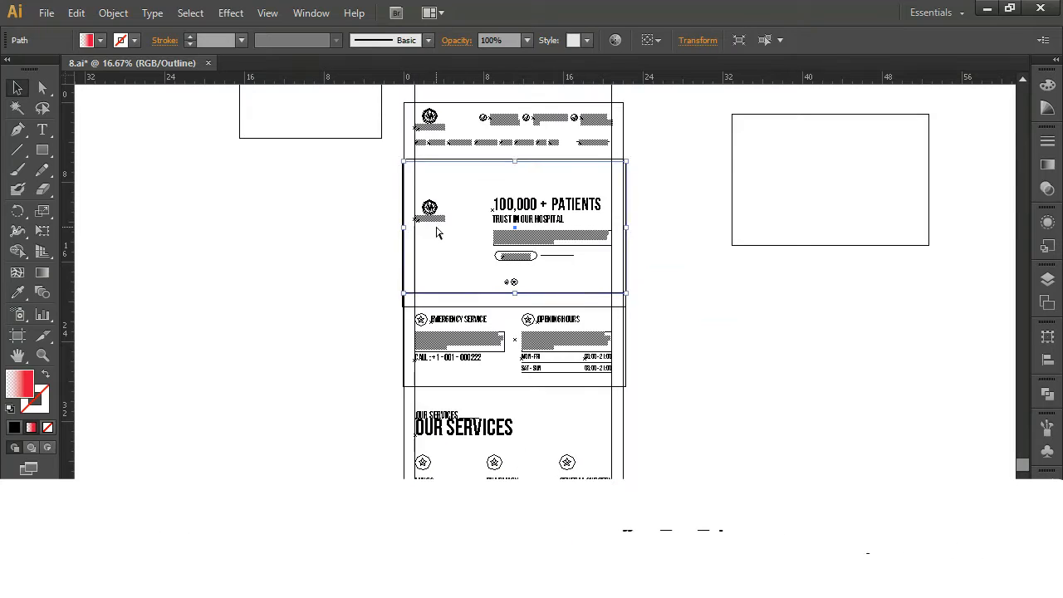
{"action": "left_click", "coordinate": [432, 221]}
{"action": "key", "text": "ctrl+y"}
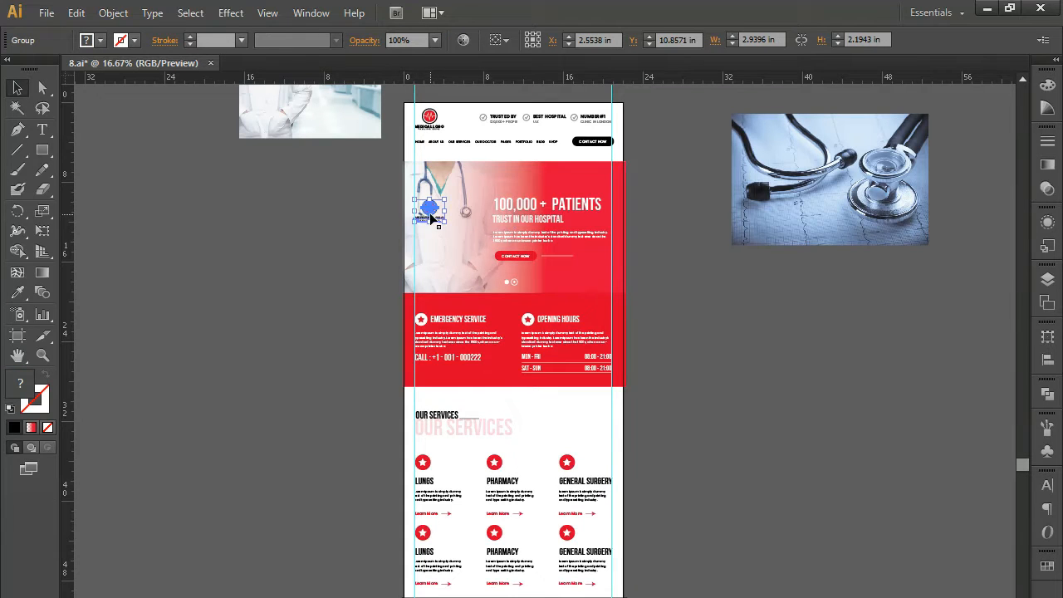
{"action": "left_click", "coordinate": [430, 273]}
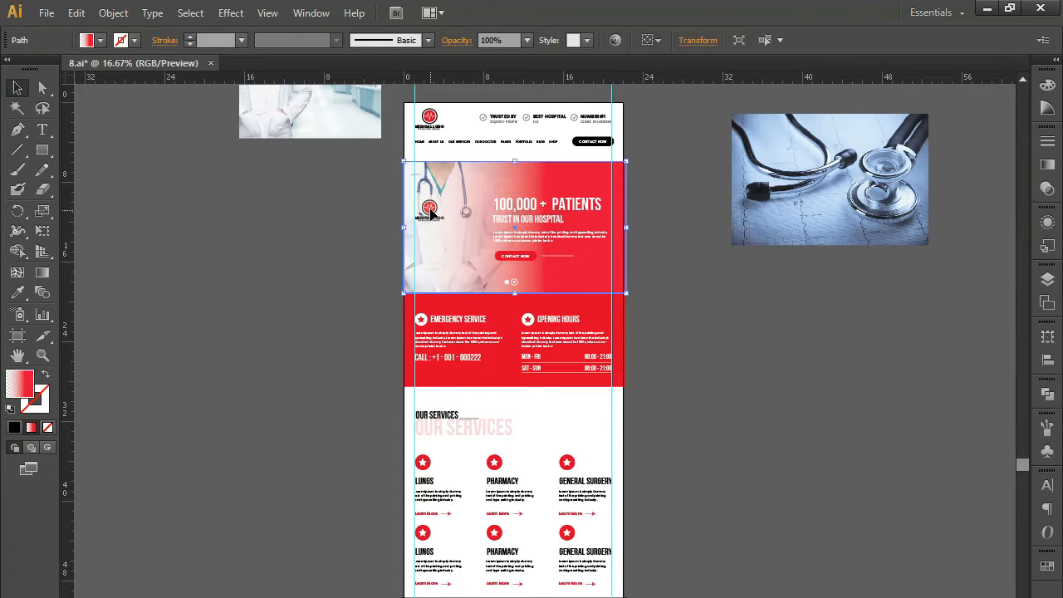
{"action": "double_click", "coordinate": [431, 215]}
{"action": "key", "text": "ctrl+equal"}
{"action": "key", "text": "ctrl+equal"}
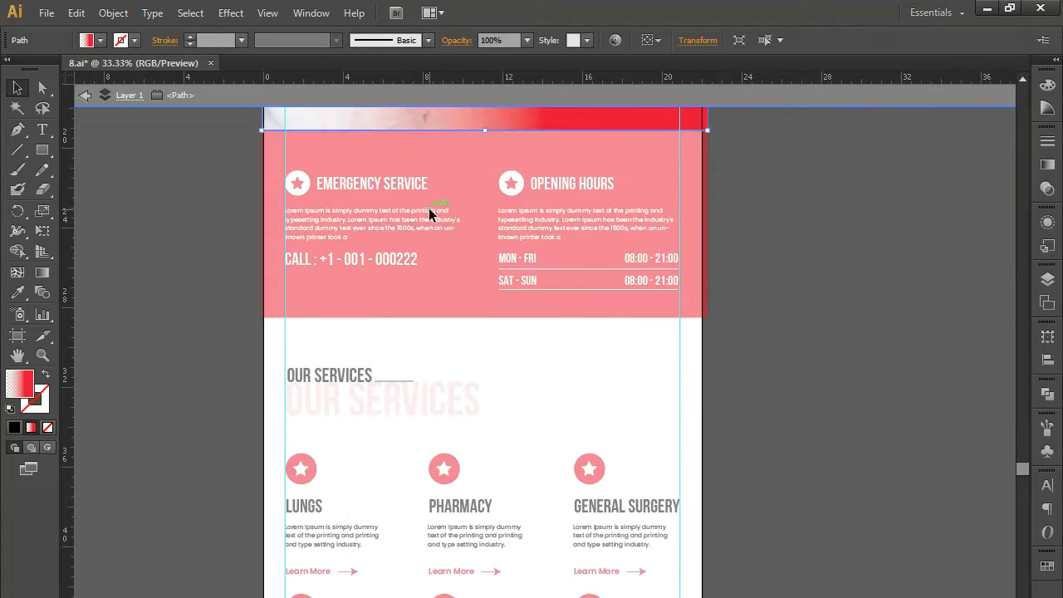
{"action": "left_click_drag", "start_coordinate": [215, 244], "coordinate": [229, 380]}
{"action": "double_click", "coordinate": [226, 330]}
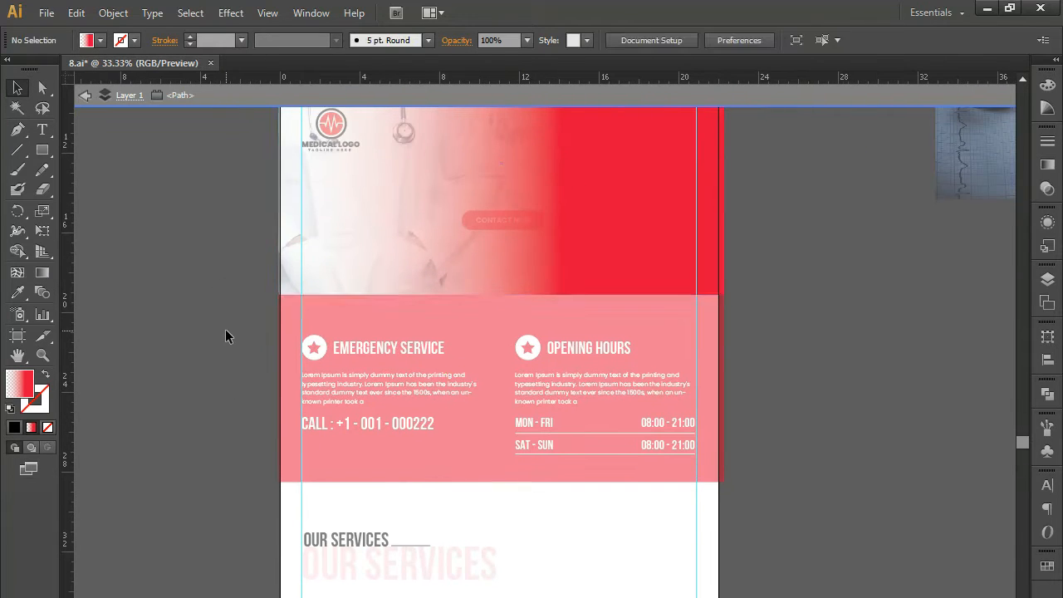
- Select the medical logo copy behind the banner gradient using outline view and bring it to the front
{"action": "left_click", "coordinate": [331, 154]}
{"action": "key", "text": "ctrl+y"}
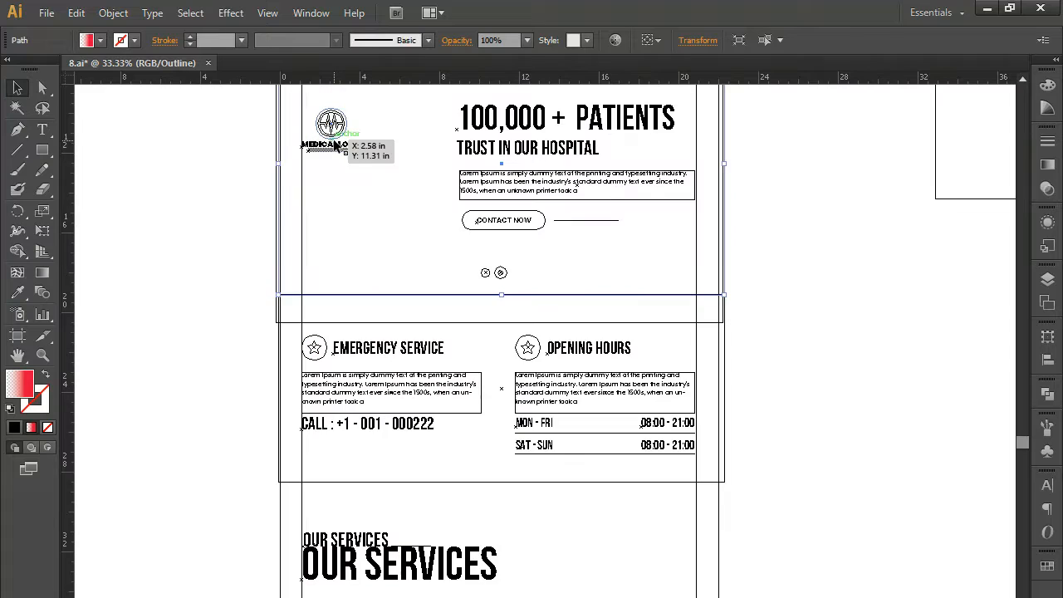
{"action": "left_click_drag", "start_coordinate": [330, 155], "coordinate": [338, 145]}
{"action": "key", "text": "ctrl+z"}
{"action": "key", "text": "ctrl+y"}
{"action": "right_click", "coordinate": [335, 142]}
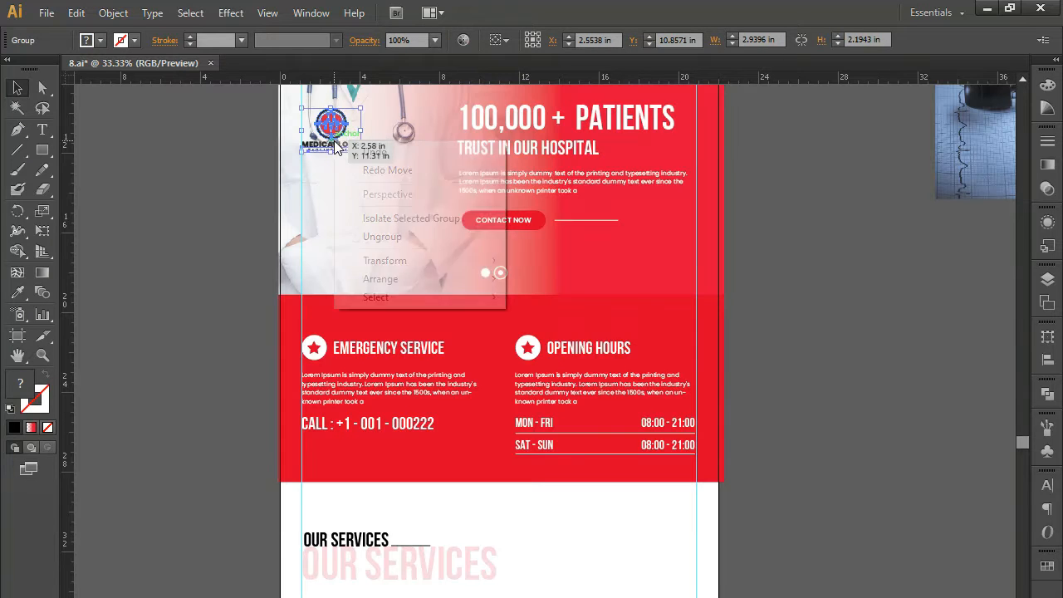
{"action": "mouse_move", "coordinate": [393, 283]}
{"action": "left_click", "coordinate": [532, 277]}
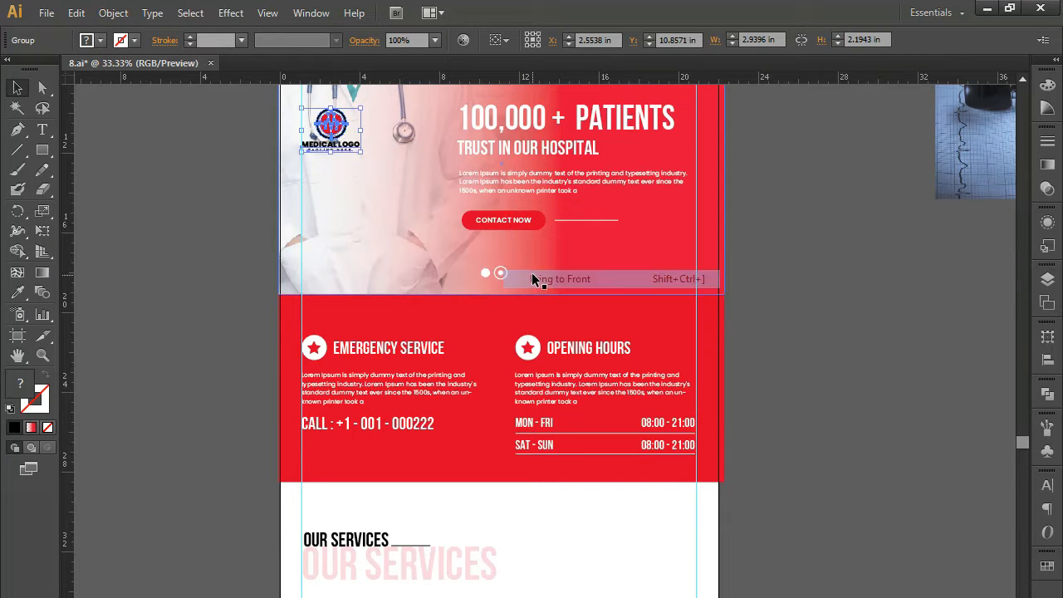
- Move the medical logo copy down the page into the black footer, close to the left guide
{"action": "key", "text": "ctrl+minus"}
{"action": "left_click_drag", "start_coordinate": [406, 206], "coordinate": [384, 446]}
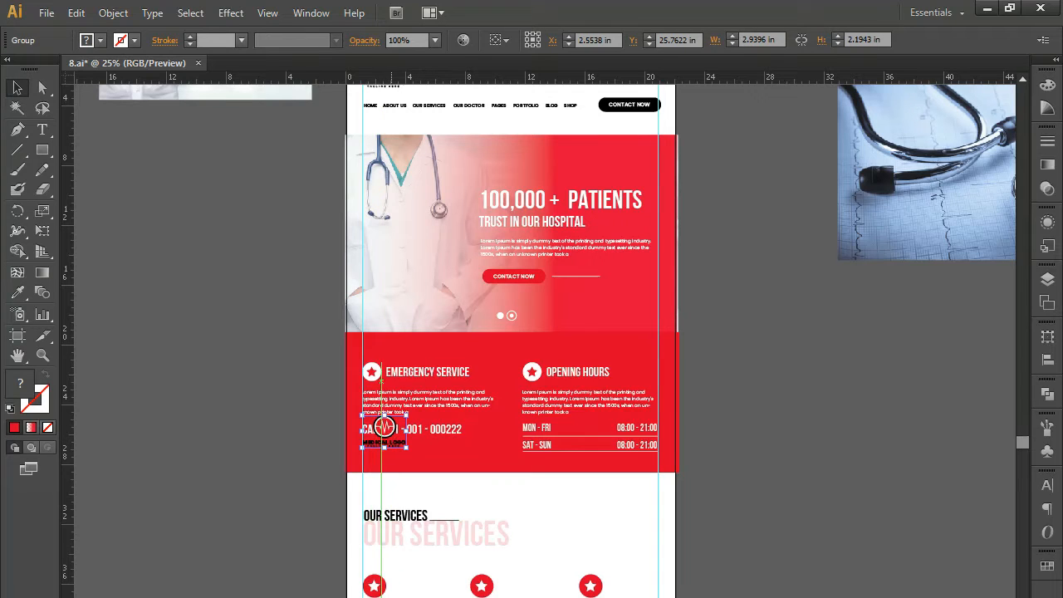
{"action": "key", "text": "ctrl+z"}
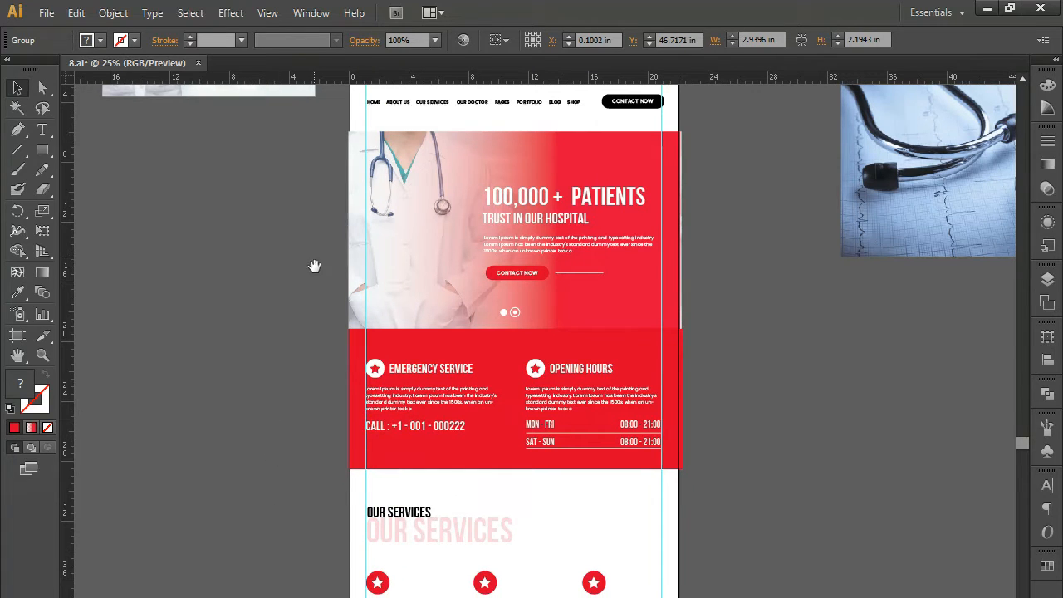
{"action": "scroll", "coordinate": [399, 540], "scroll_direction": "down", "scroll_amount": 10}
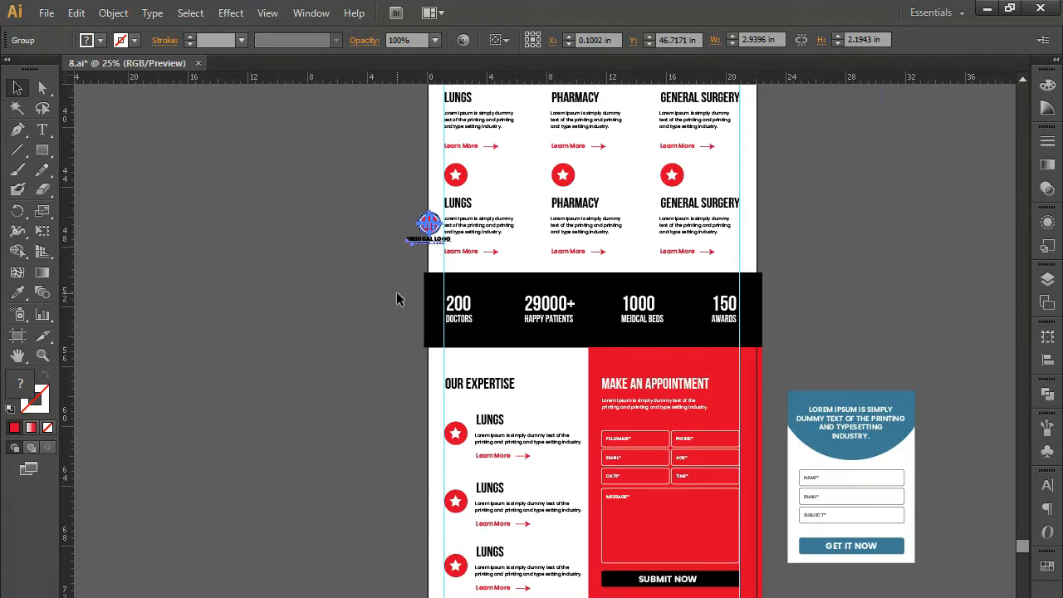
{"action": "left_click_drag", "start_coordinate": [431, 226], "coordinate": [398, 403]}
{"action": "scroll", "coordinate": [378, 512], "scroll_direction": "down", "scroll_amount": 2}
{"action": "left_click_drag", "start_coordinate": [377, 513], "coordinate": [321, 418]}
{"action": "left_click_drag", "start_coordinate": [348, 225], "coordinate": [274, 309]}
{"action": "left_click_drag", "start_coordinate": [331, 223], "coordinate": [371, 495]}
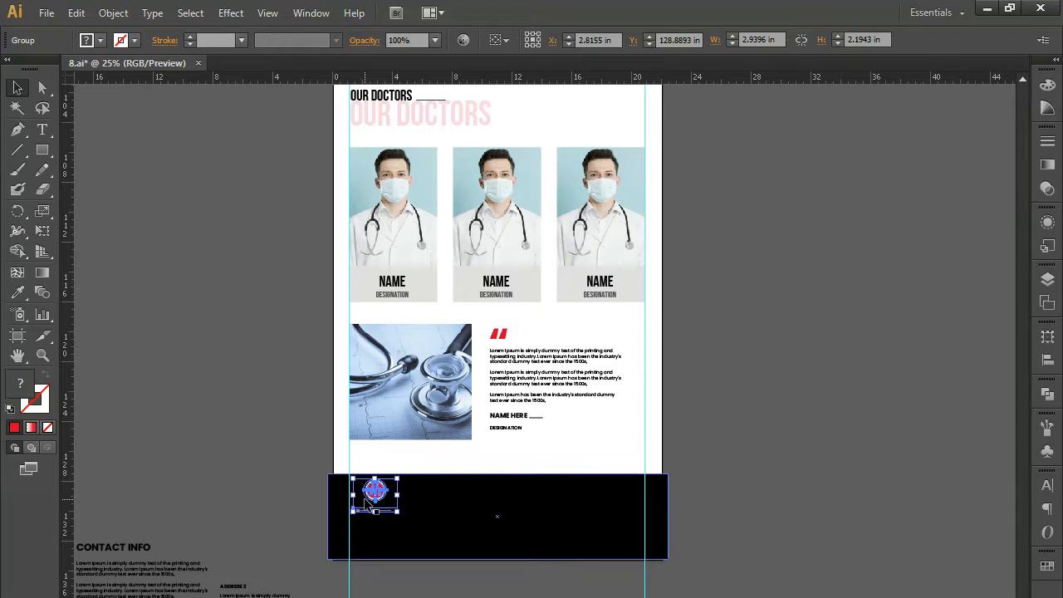
- Delete the black footer rectangle and move the medical logo slightly up beneath the stethoscope photo
{"action": "left_click", "coordinate": [421, 545]}
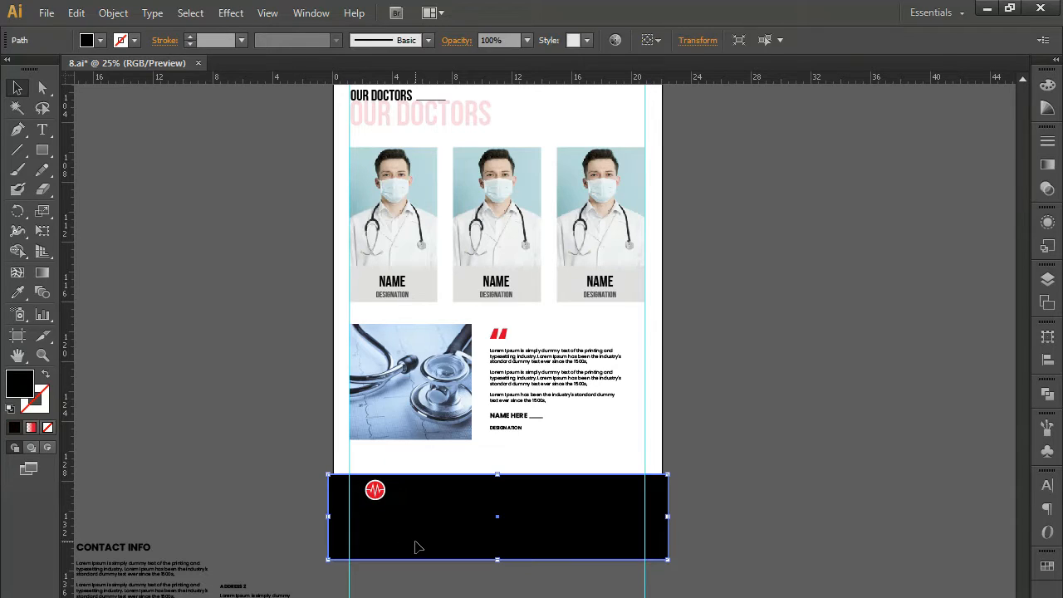
{"action": "key", "text": "Delete"}
{"action": "left_click", "coordinate": [376, 508]}
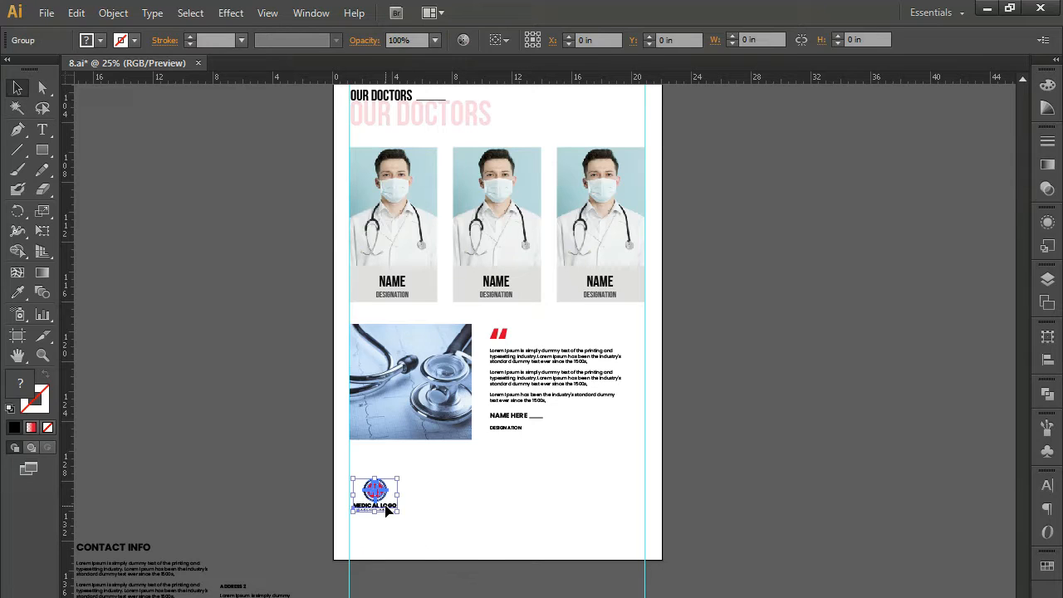
{"action": "left_click_drag", "start_coordinate": [382, 505], "coordinate": [378, 486]}
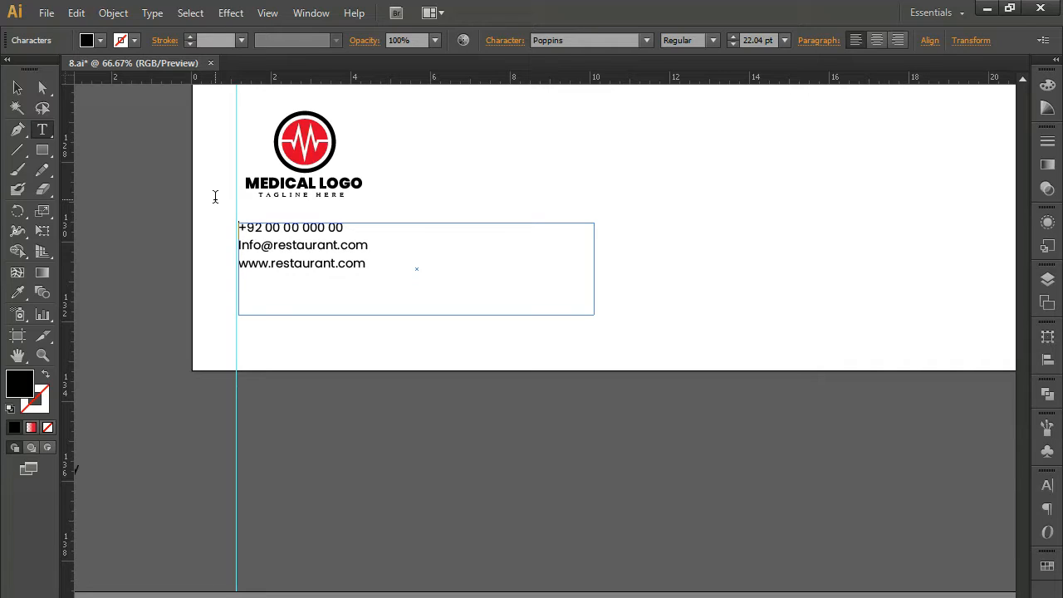
- Add the line "Lorem Ipsum is simply dummy" above the phone number and change "restaurant" to "medical" in the e-mail line
{"action": "key", "text": "ctrl+v"}
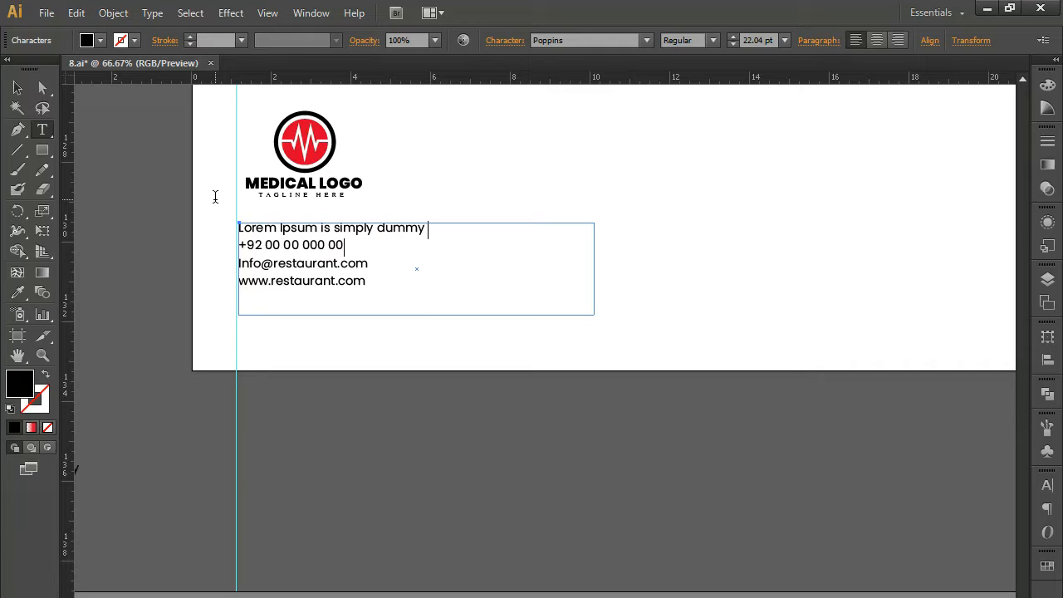
{"action": "double_click", "coordinate": [281, 263]}
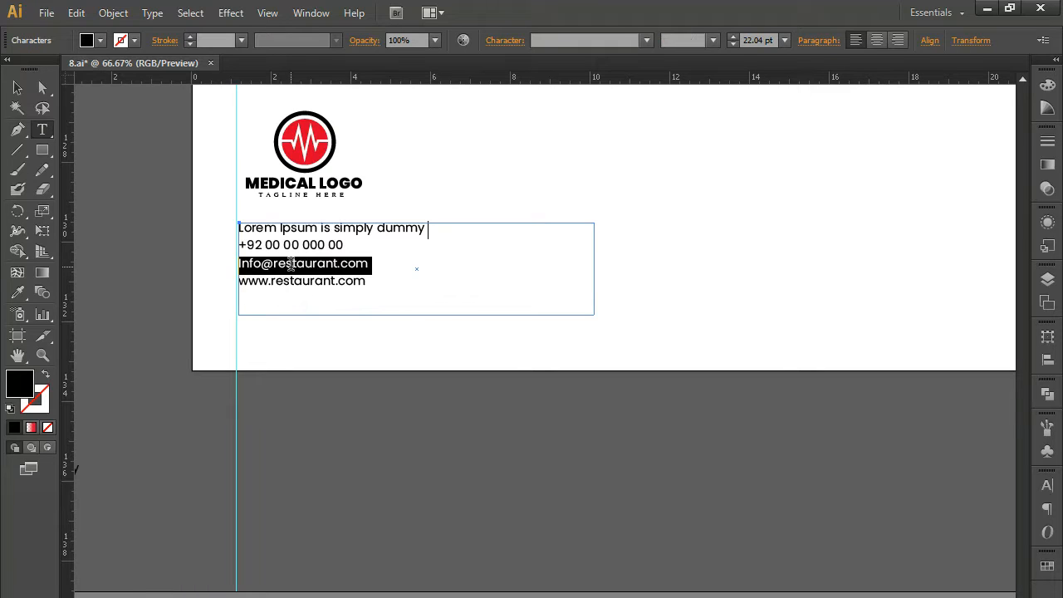
{"action": "left_click", "coordinate": [278, 263]}
{"action": "key", "text": "Delete"}
{"action": "key", "text": "Delete"}
{"action": "key", "text": "Delete"}
{"action": "key", "text": "Delete"}
{"action": "key", "text": "Delete"}
{"action": "key", "text": "Delete"}
{"action": "key", "text": "Delete"}
{"action": "key", "text": "Delete"}
{"action": "key", "text": "Delete"}
{"action": "key", "text": "Delete"}
{"action": "key", "text": "Delete"}
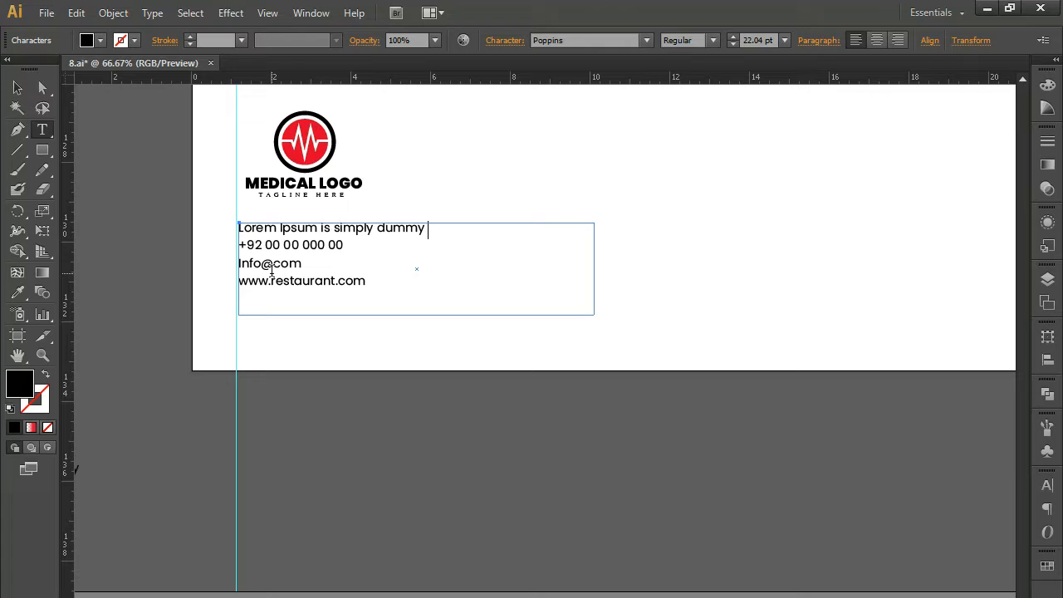
{"action": "type", "text": "medical."}
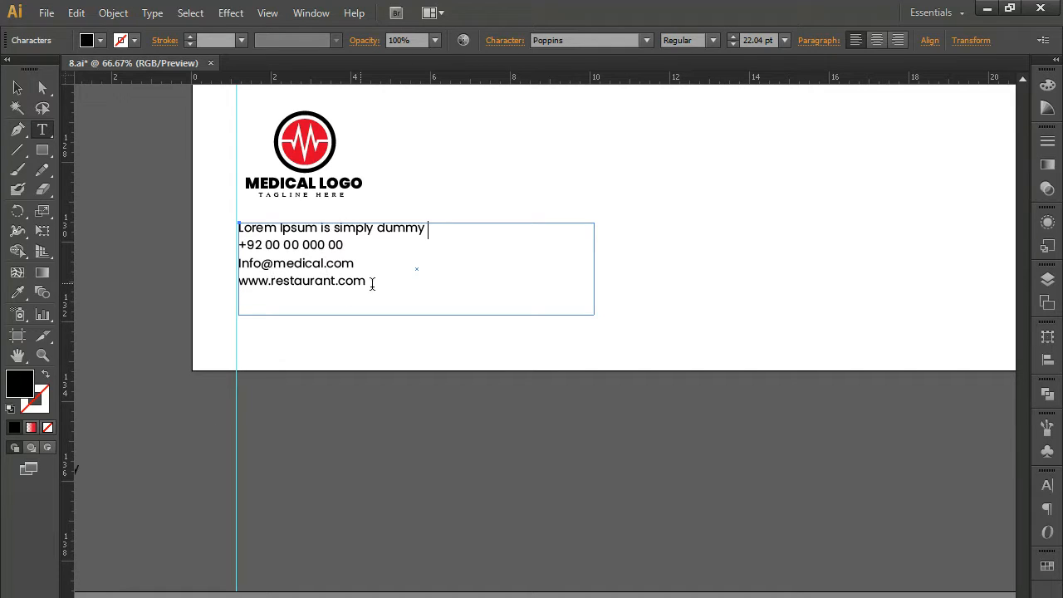
- Remove the website line from the contact text and separate the remaining lines with blank lines
{"action": "triple_click", "coordinate": [376, 282]}
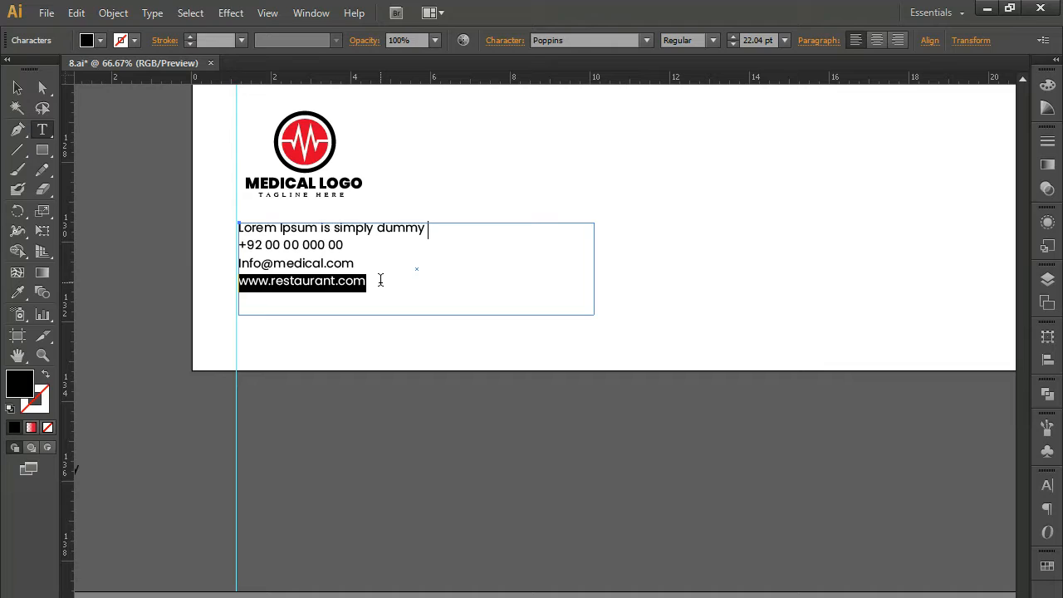
{"action": "key", "text": "BackSpace"}
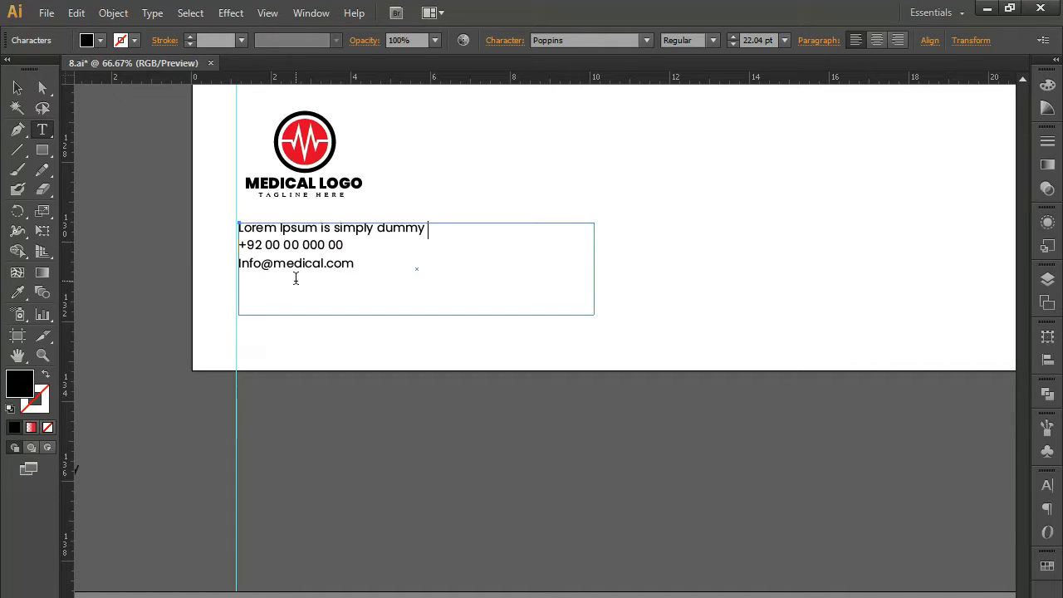
{"action": "key", "text": "Return"}
{"action": "key", "text": "Return"}
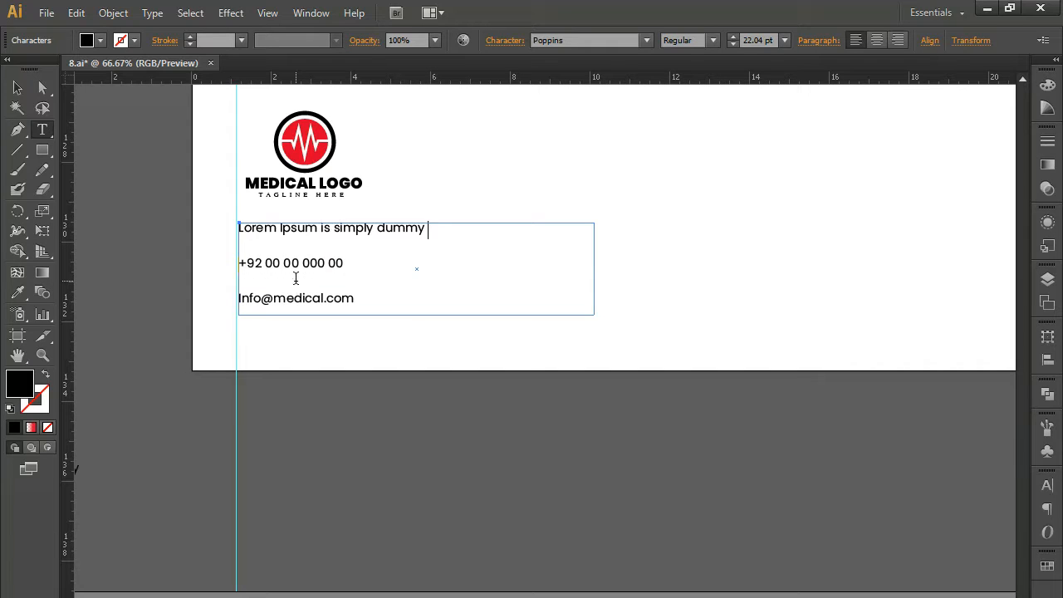
- Finish editing the contact text and extend its text frame downward almost to the artboard's lower edge
{"action": "left_click", "coordinate": [17, 87]}
{"action": "key", "text": "Return"}
{"action": "left_click", "coordinate": [605, 542]}
{"action": "left_click", "coordinate": [431, 344]}
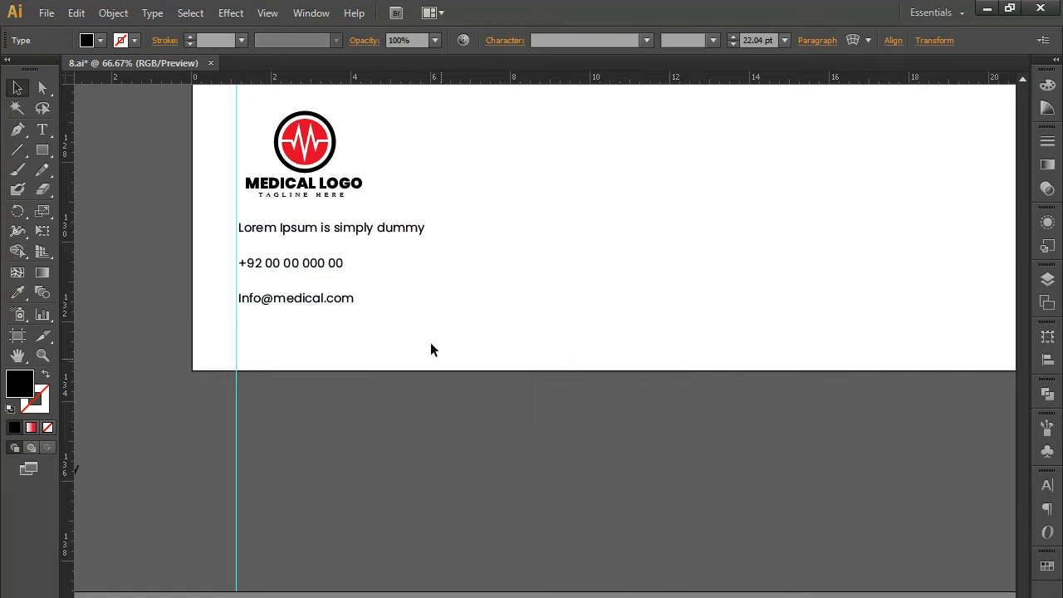
{"action": "left_click", "coordinate": [342, 299]}
{"action": "left_click_drag", "start_coordinate": [417, 318], "coordinate": [417, 356]}
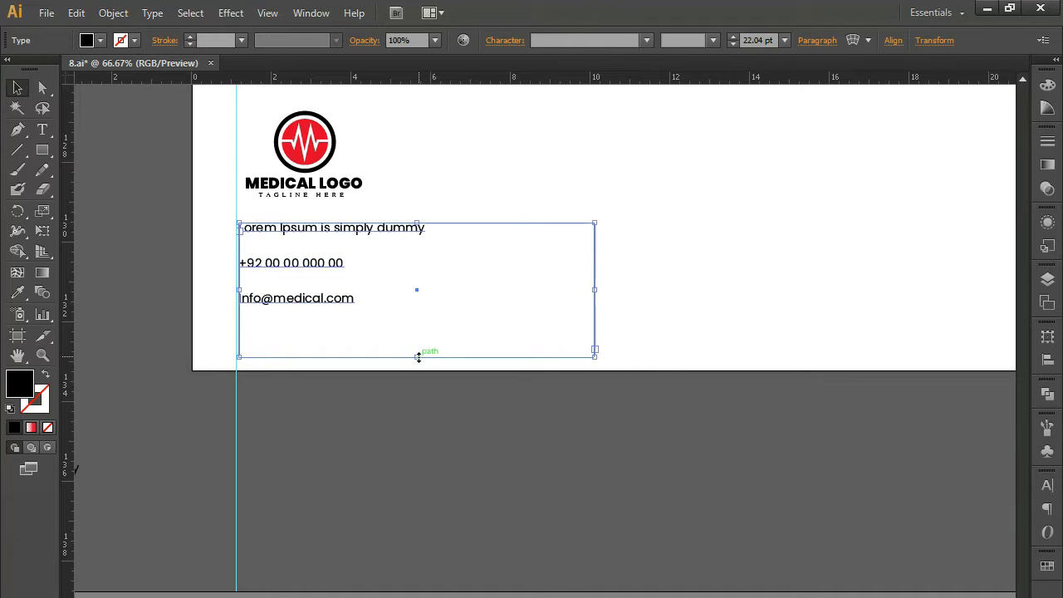
- Add a P.O Box line with its number above "Lorem Ipsum is simply dummy" in the contact text
{"action": "double_click", "coordinate": [328, 302]}
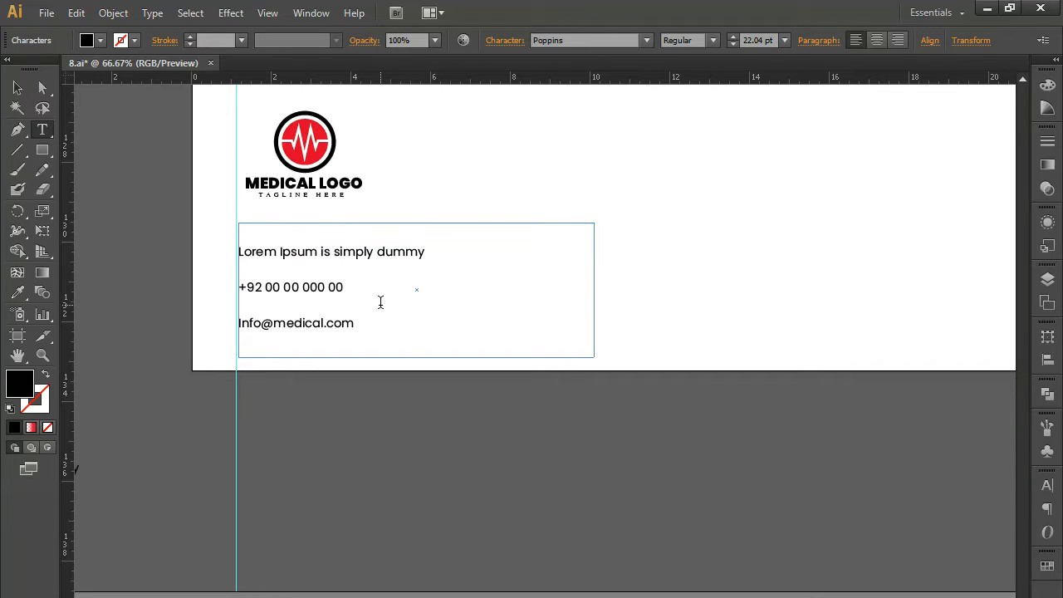
{"action": "type", "text": "b"}
{"action": "type", "text": "I"}
{"action": "type", "text": " Bozz"}
{"action": "type", "text": "112211"}
{"action": "left_click", "coordinate": [430, 254]}
{"action": "left_click", "coordinate": [11, 90]}
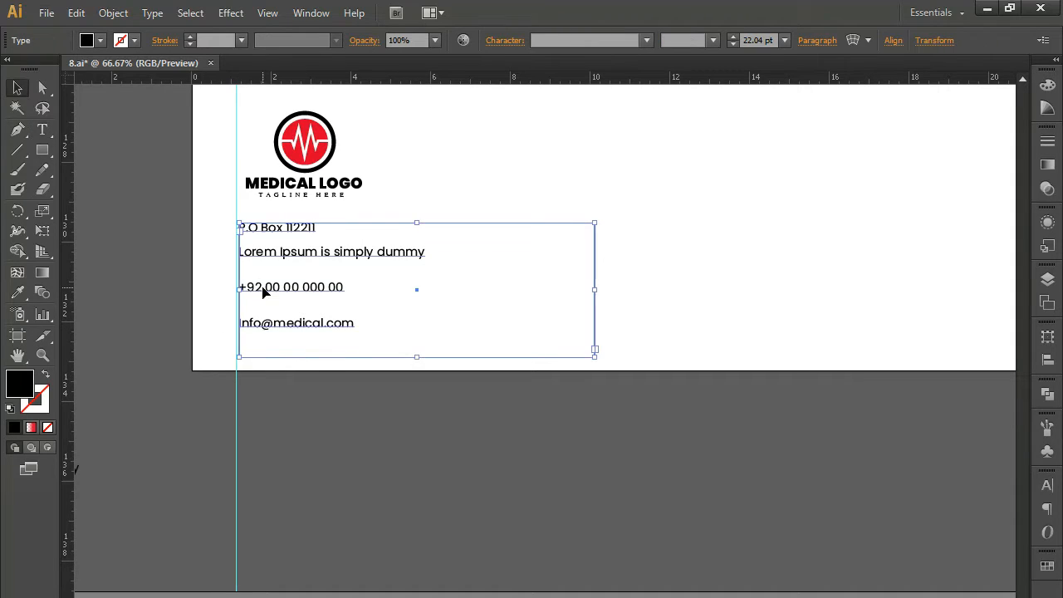
- Reduce the contact text frame's height and width to fit its text more closely and nudge it slightly down
{"action": "left_click_drag", "start_coordinate": [418, 357], "coordinate": [418, 340]}
{"action": "left_click", "coordinate": [428, 423]}
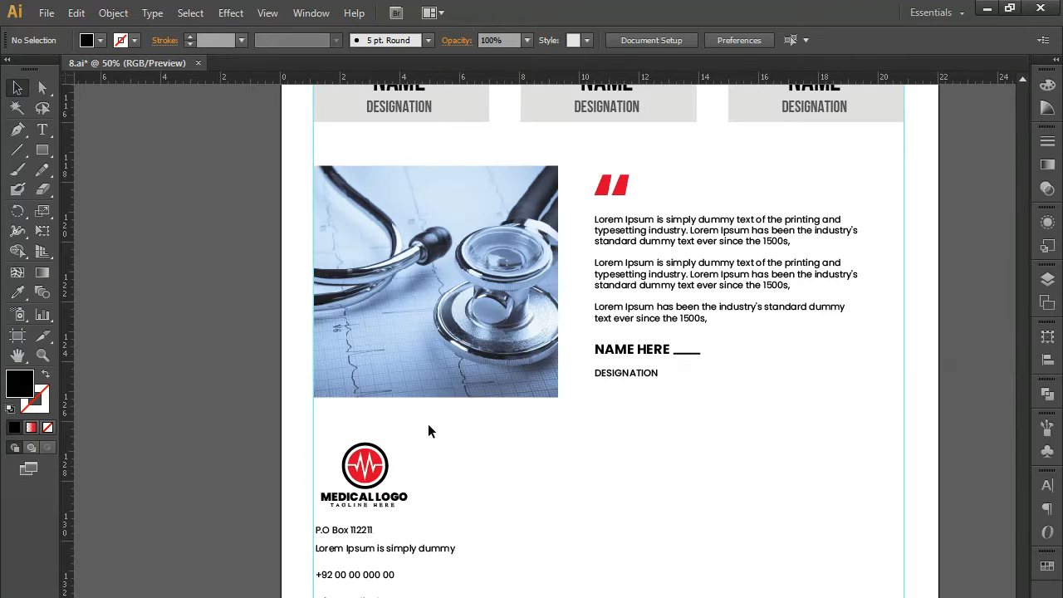
{"action": "left_click", "coordinate": [345, 555]}
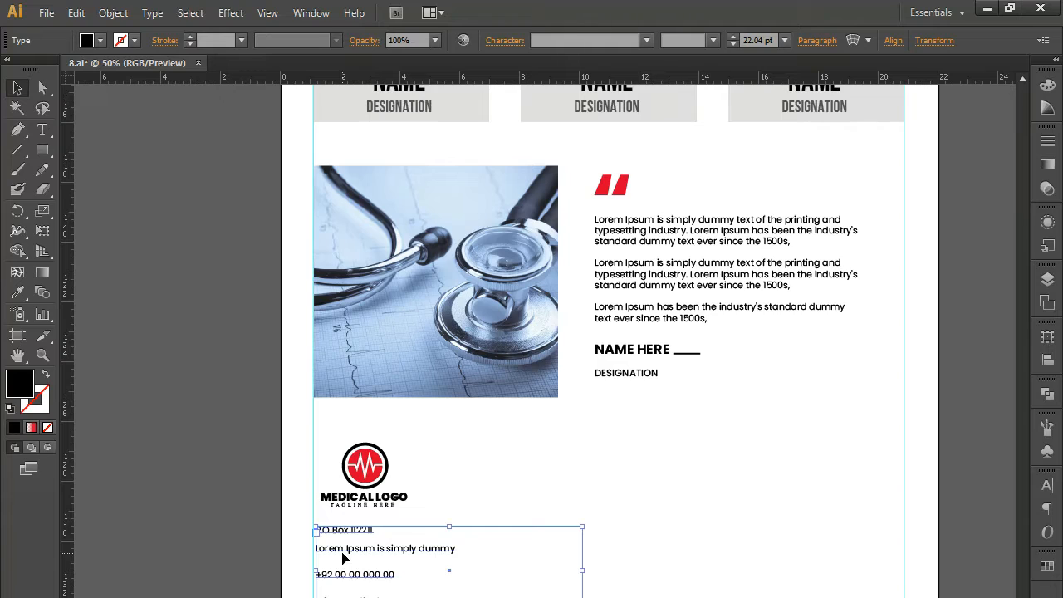
{"action": "key", "text": "Down"}
{"action": "key", "text": "Down"}
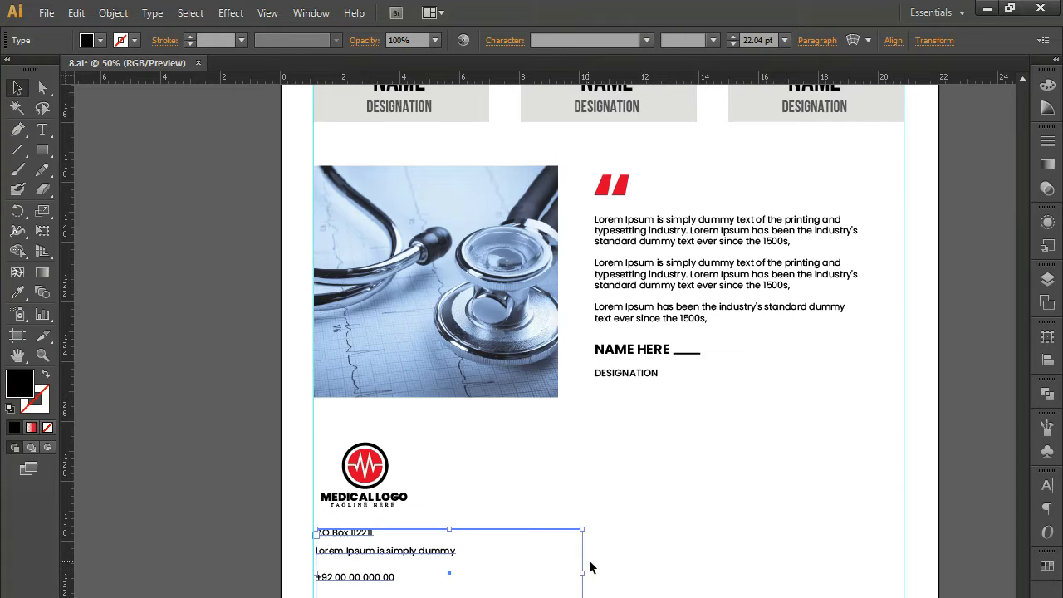
{"action": "left_click_drag", "start_coordinate": [582, 574], "coordinate": [479, 573]}
{"action": "left_click", "coordinate": [674, 512]}
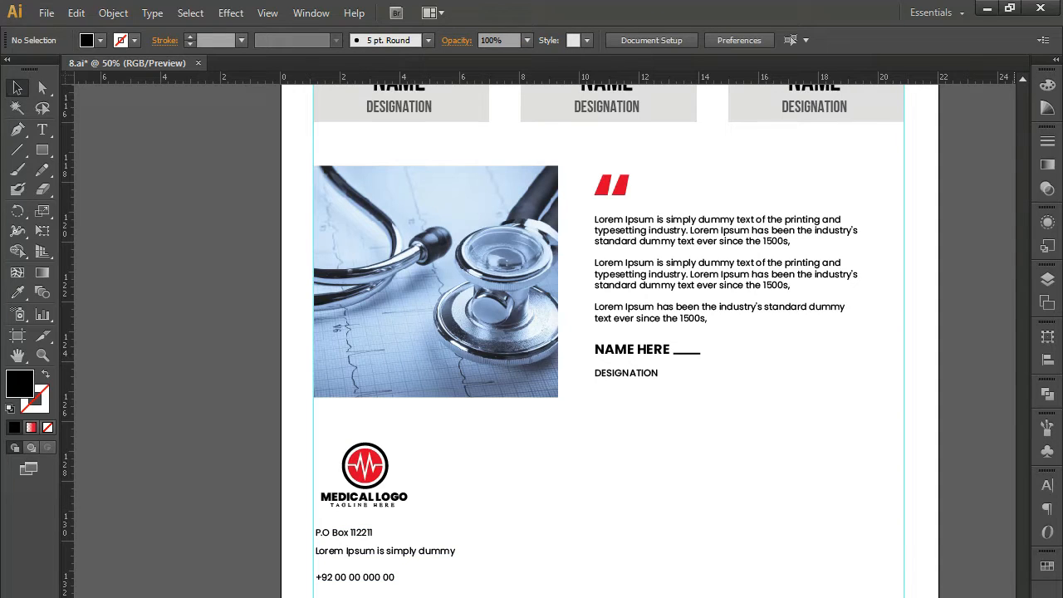
- Paste the copied footer group, move it left and down below the medical contact details, and ungroup it
{"action": "key", "text": "ctrl+v"}
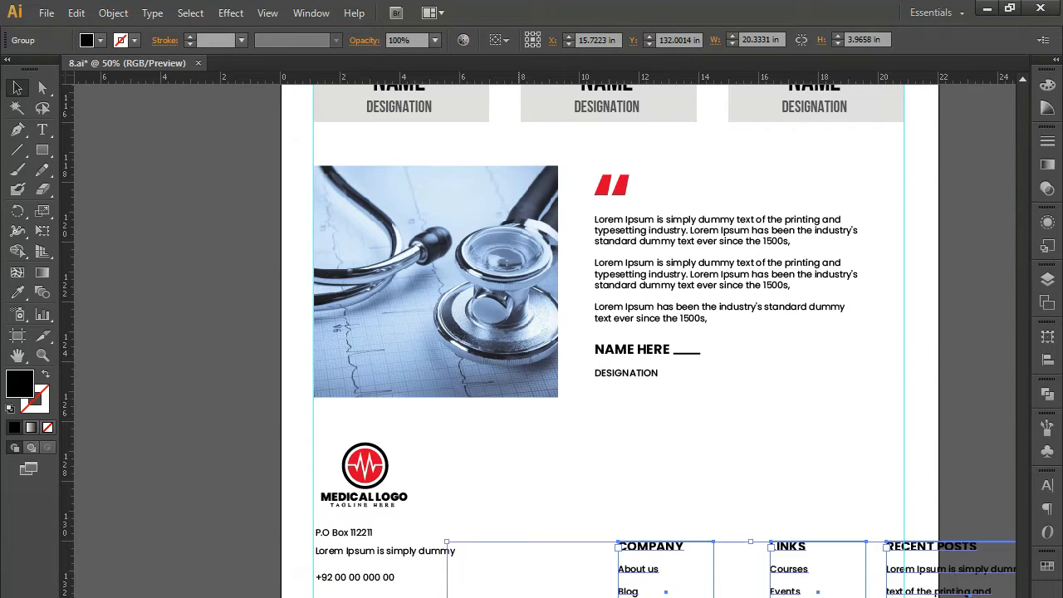
{"action": "left_click_drag", "start_coordinate": [532, 597], "coordinate": [416, 597]}
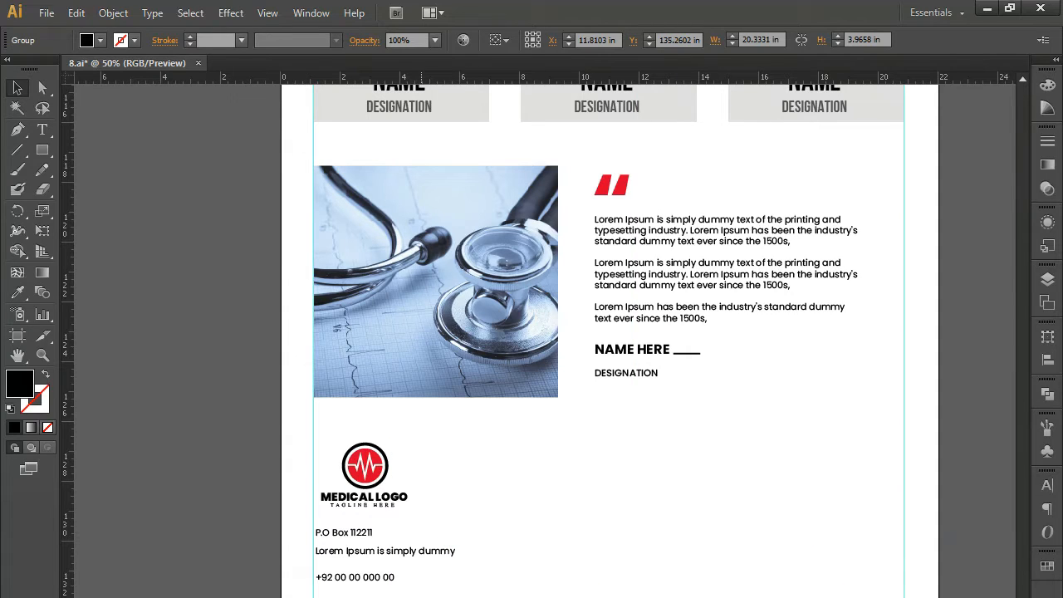
{"action": "right_click", "coordinate": [421, 597]}
{"action": "left_click", "coordinate": [457, 597]}
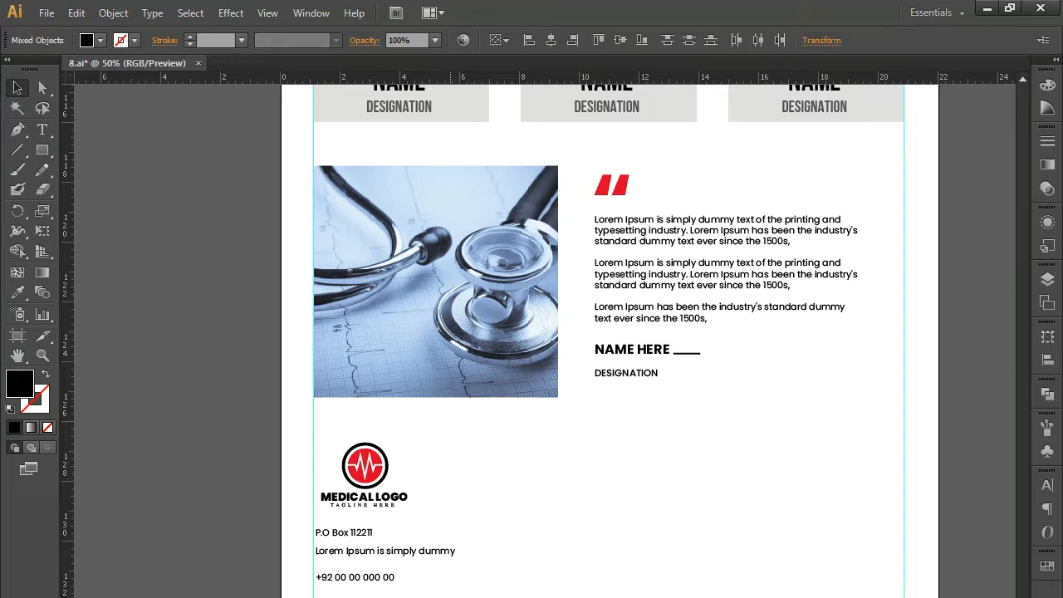
- Delete the leftover contact text from the ungrouped footer, keeping the phone and envelope icons
{"action": "left_click", "coordinate": [338, 597]}
{"action": "left_click", "coordinate": [380, 597]}
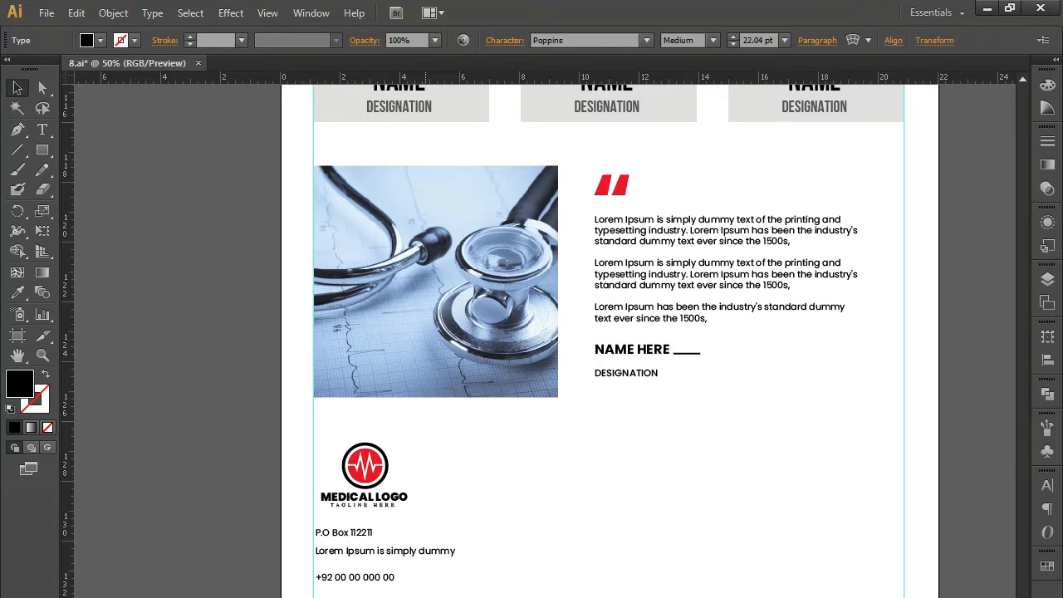
{"action": "key", "text": "Delete"}
- Move the phone and envelope icons beside the contact text, lining the envelope up with the e-mail line
{"action": "left_click", "coordinate": [364, 597]}
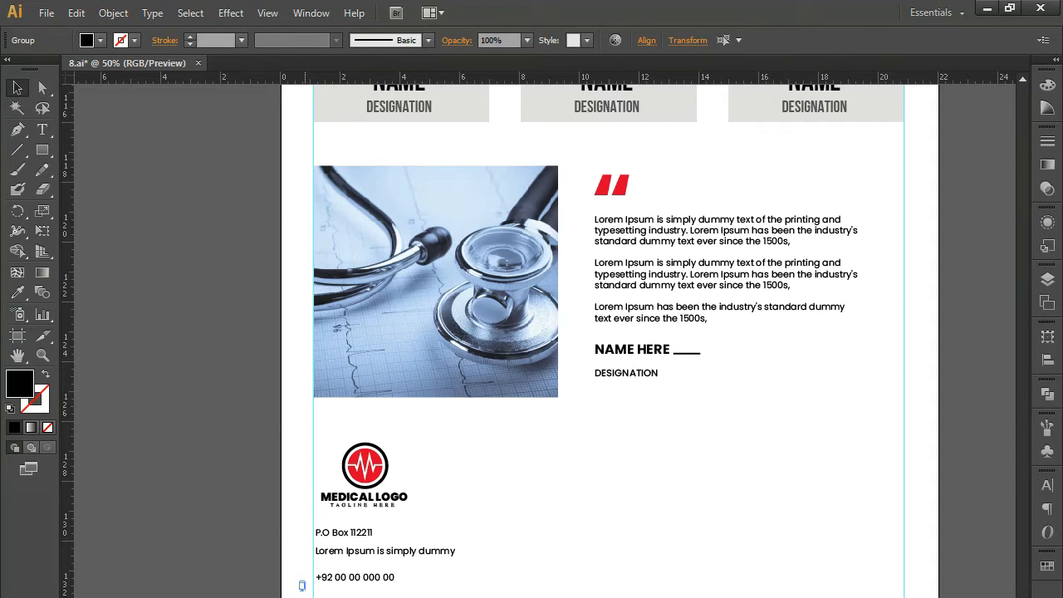
{"action": "left_click", "coordinate": [304, 583]}
{"action": "left_click_drag", "start_coordinate": [304, 583], "coordinate": [304, 588]}
{"action": "key", "text": "Up"}
{"action": "key", "text": "Up"}
{"action": "key", "text": "Up"}
{"action": "key", "text": "ctrl+plus"}
{"action": "scroll", "coordinate": [465, 458], "scroll_direction": "down", "scroll_amount": 5}
{"action": "scroll", "coordinate": [465, 457], "scroll_direction": "left", "scroll_amount": 5}
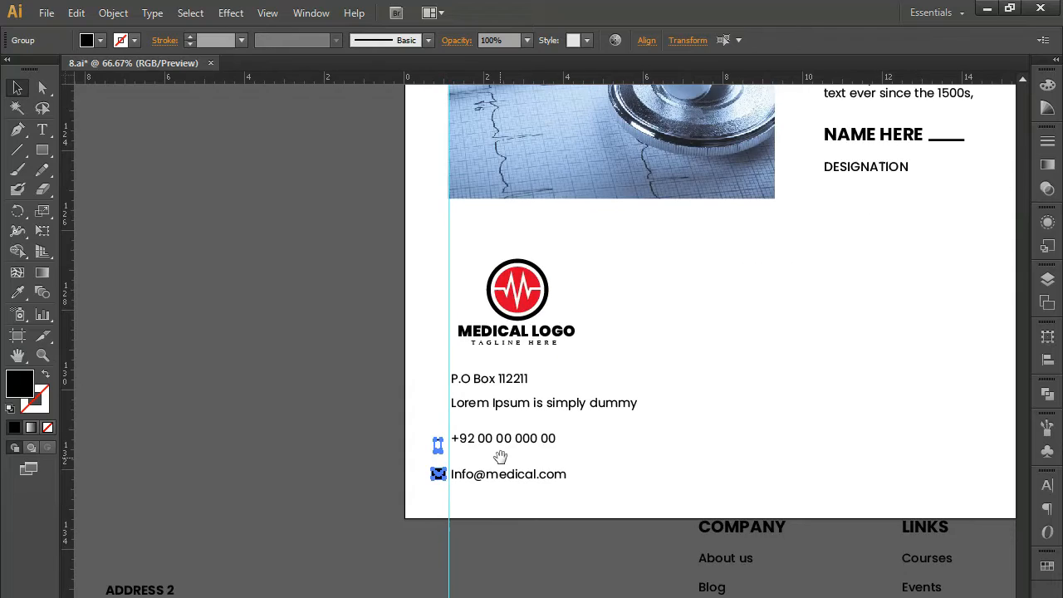
{"action": "scroll", "coordinate": [503, 463], "scroll_direction": "up", "scroll_amount": 2}
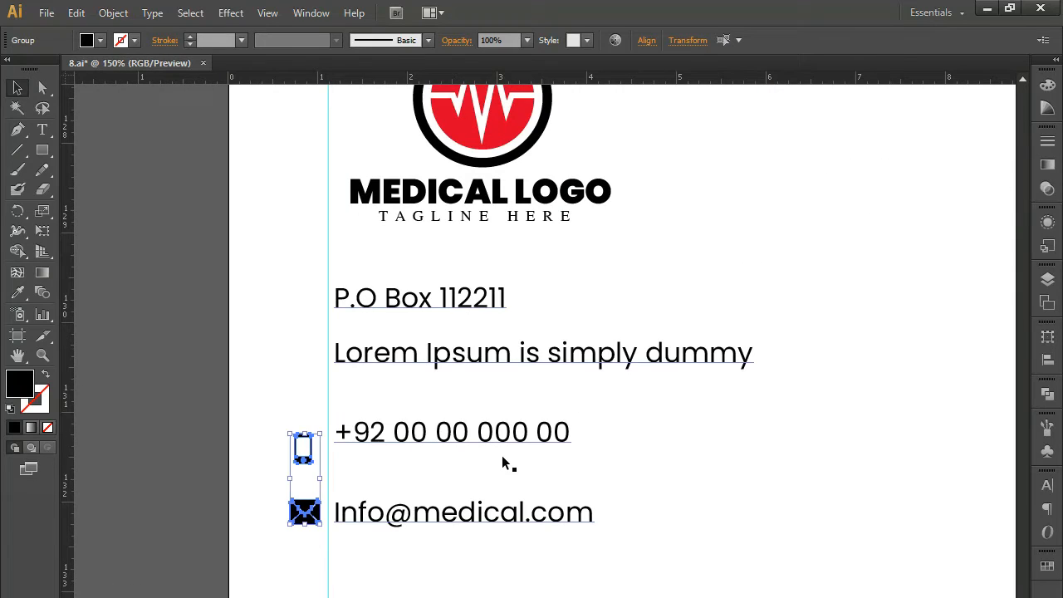
- Raise the phone icon alone so it lines up with the phone number line
{"action": "left_click", "coordinate": [461, 588]}
{"action": "left_click_drag", "start_coordinate": [299, 459], "coordinate": [296, 452]}
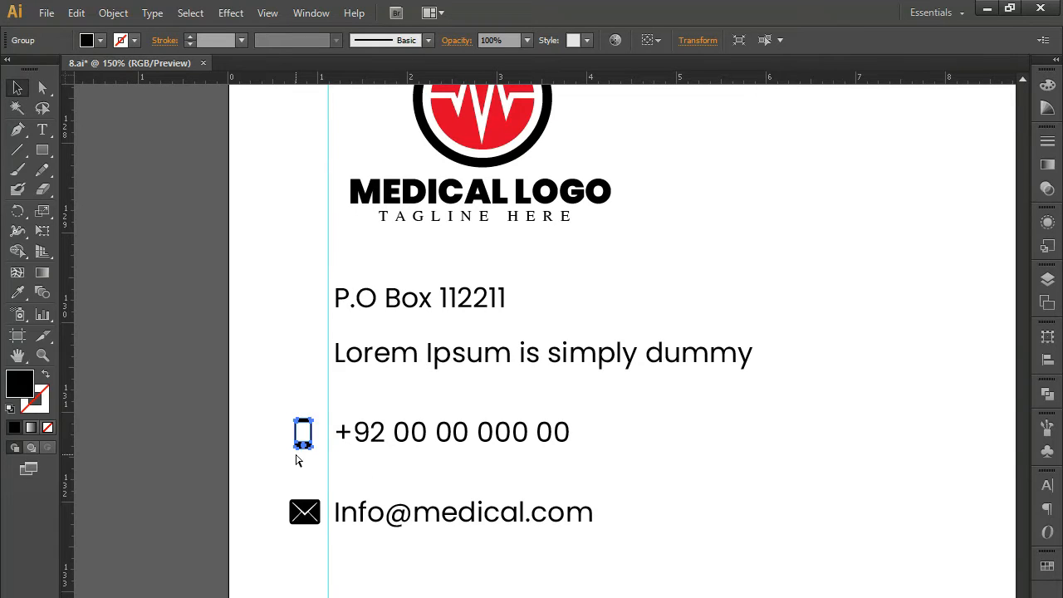
{"action": "key", "text": "ctrl+minus"}
{"action": "key", "text": "ctrl+minus"}
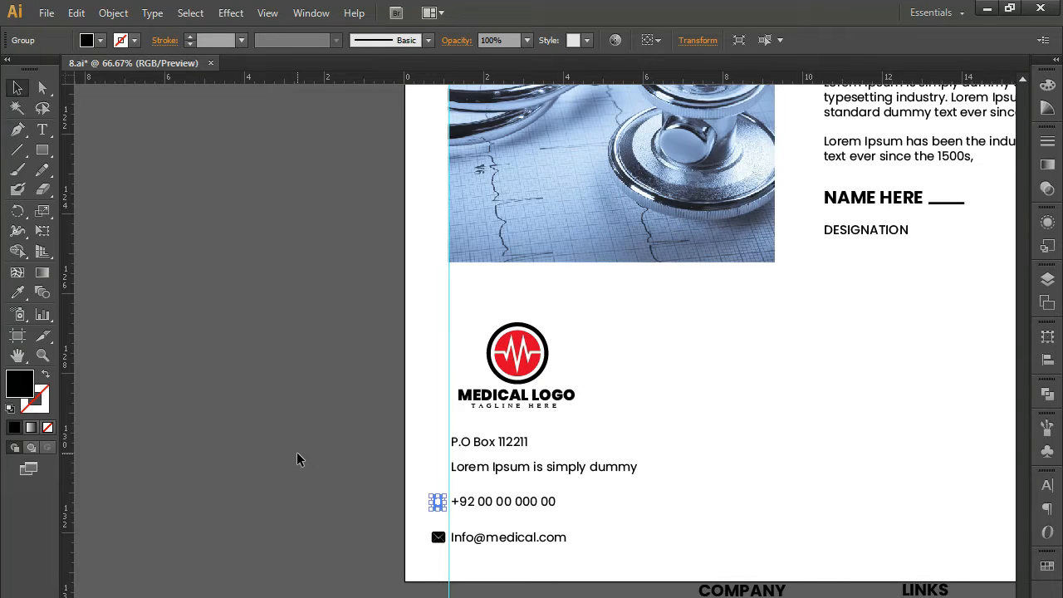
- Move the COMPANY, LINKS and RECENT POSTS text columns together up onto the artboard beside the contact details
{"action": "left_click", "coordinate": [703, 537]}
{"action": "left_click_drag", "start_coordinate": [786, 523], "coordinate": [450, 476]}
{"action": "left_click", "coordinate": [372, 559]}
{"action": "left_click", "coordinate": [609, 562], "text": "shift"}
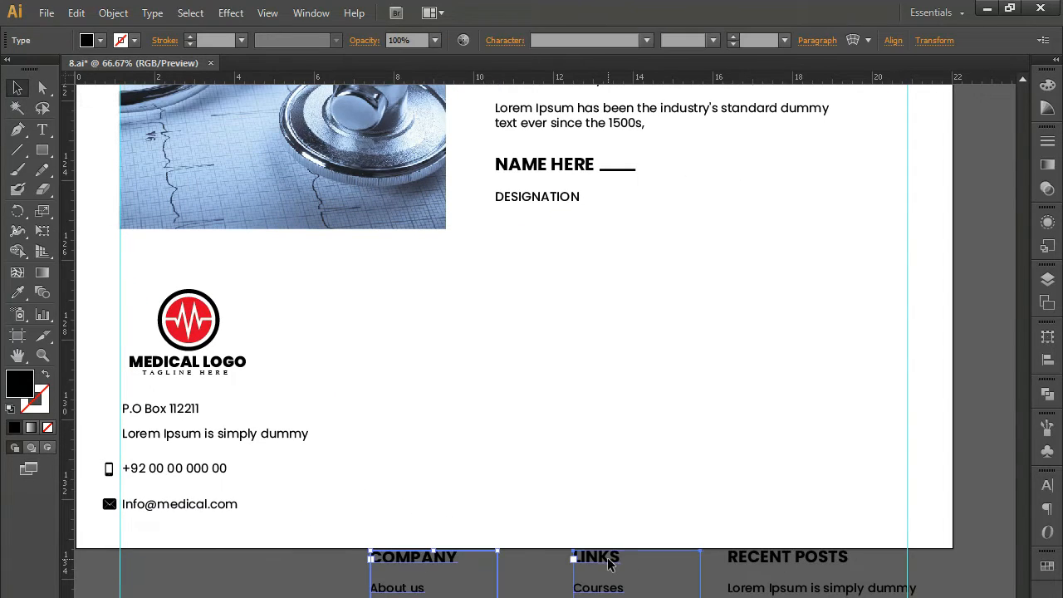
{"action": "left_click", "coordinate": [819, 565], "text": "shift"}
{"action": "left_click_drag", "start_coordinate": [819, 565], "coordinate": [780, 370]}
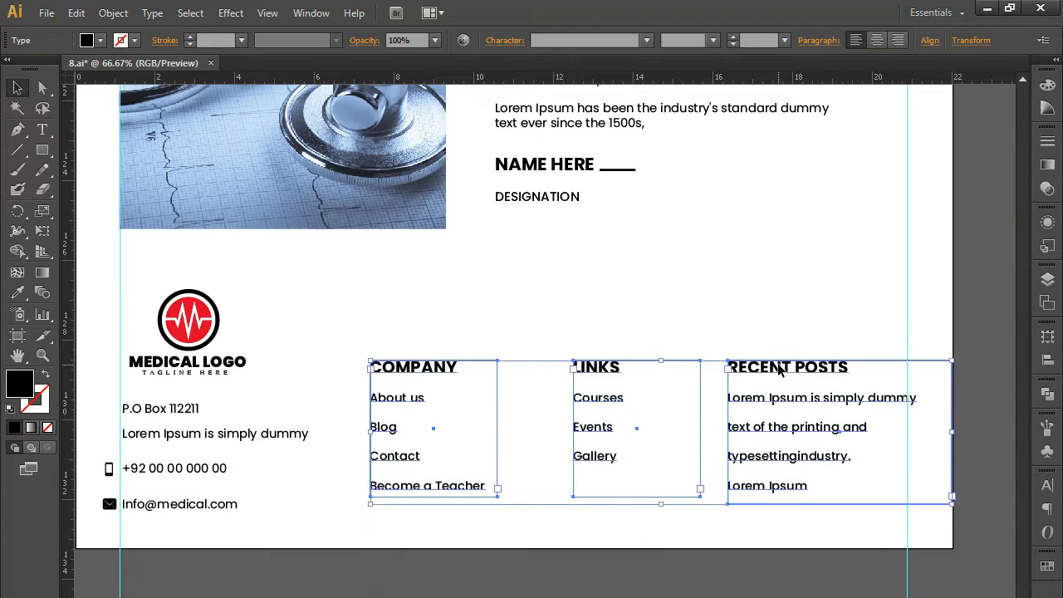
{"action": "left_click", "coordinate": [590, 567]}
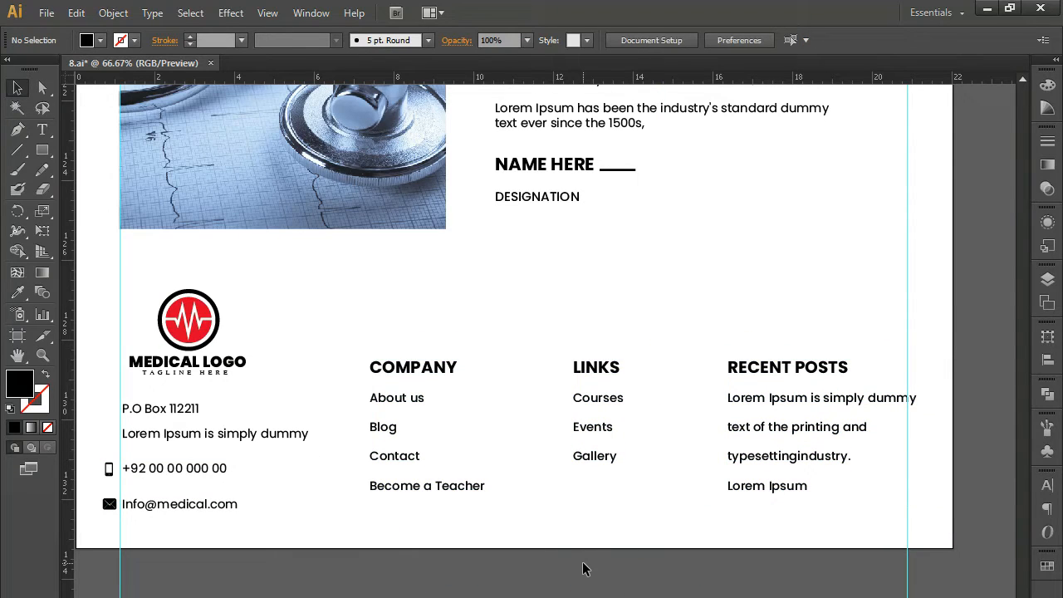
- Replace the COMPANY heading with "ABOUT US"
{"action": "double_click", "coordinate": [422, 372]}
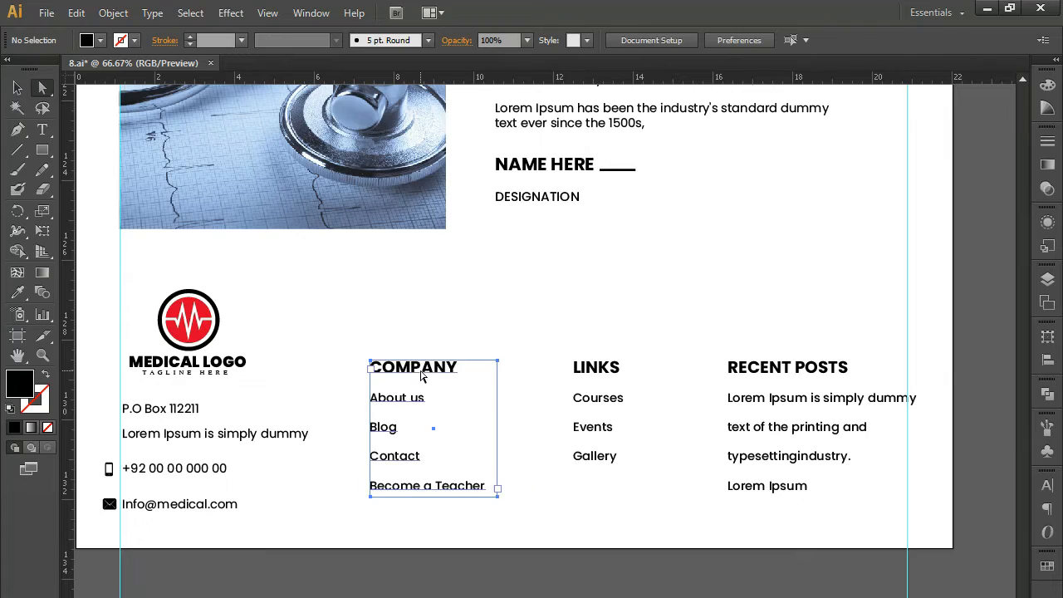
{"action": "left_click_drag", "start_coordinate": [459, 358], "coordinate": [363, 352]}
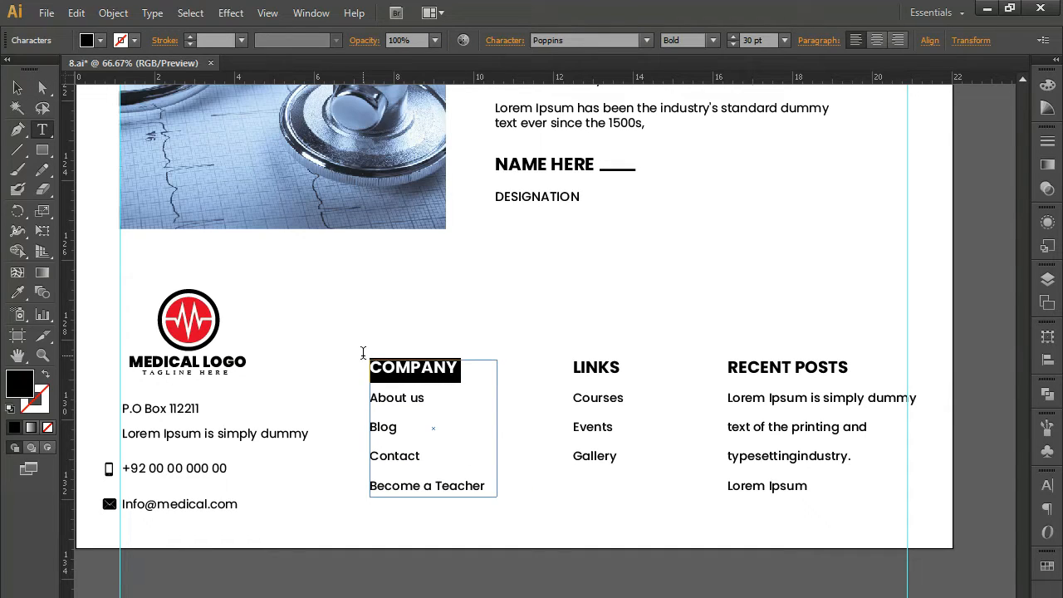
{"action": "type", "text": "AB"}
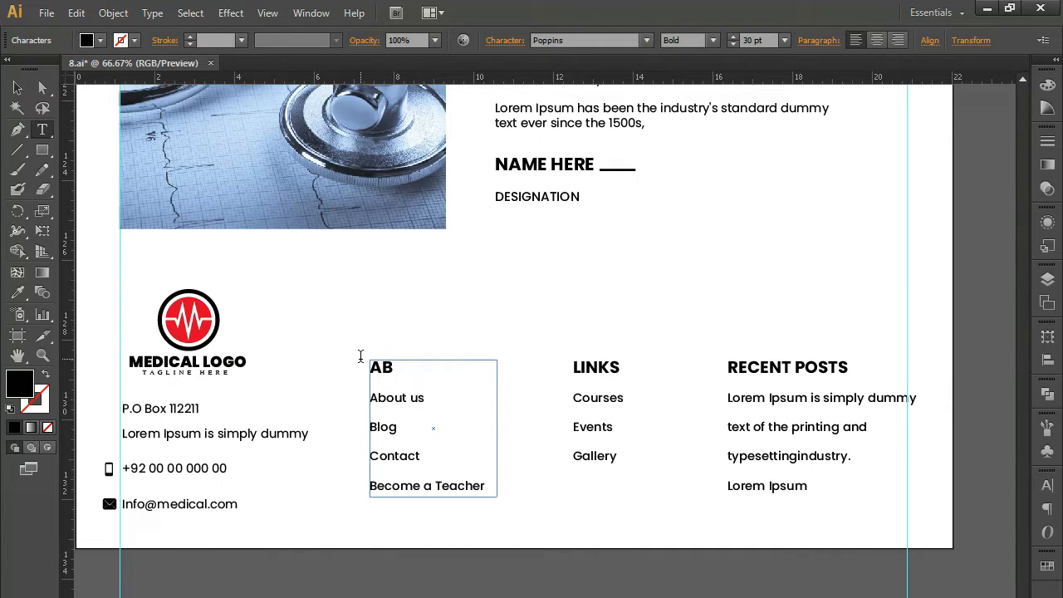
{"action": "type", "text": "OUT US"}
- Replace the "About us" entry under the ABOUT US heading with "Our Mission & Value"
{"action": "left_click_drag", "start_coordinate": [370, 398], "coordinate": [425, 398]}
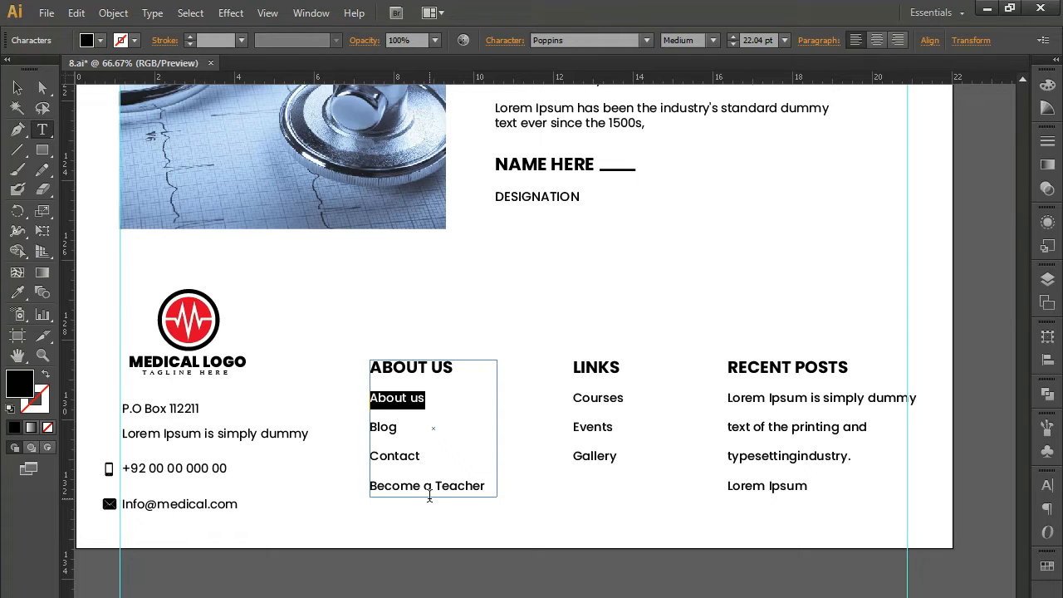
{"action": "type", "text": "ou"}
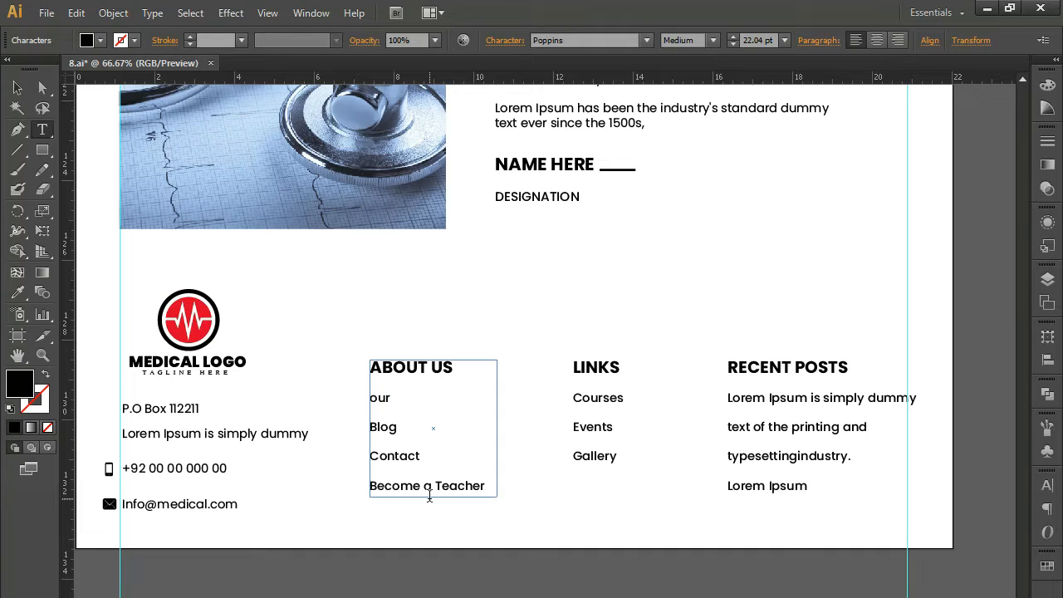
{"action": "type", "text": "r"}
{"action": "key", "text": "Left"}
{"action": "key", "text": "Left"}
{"action": "key", "text": "BackSpace"}
{"action": "type", "text": "O Mission & v"}
{"action": "key", "text": "BackSpace"}
{"action": "type", "text": "Va"}
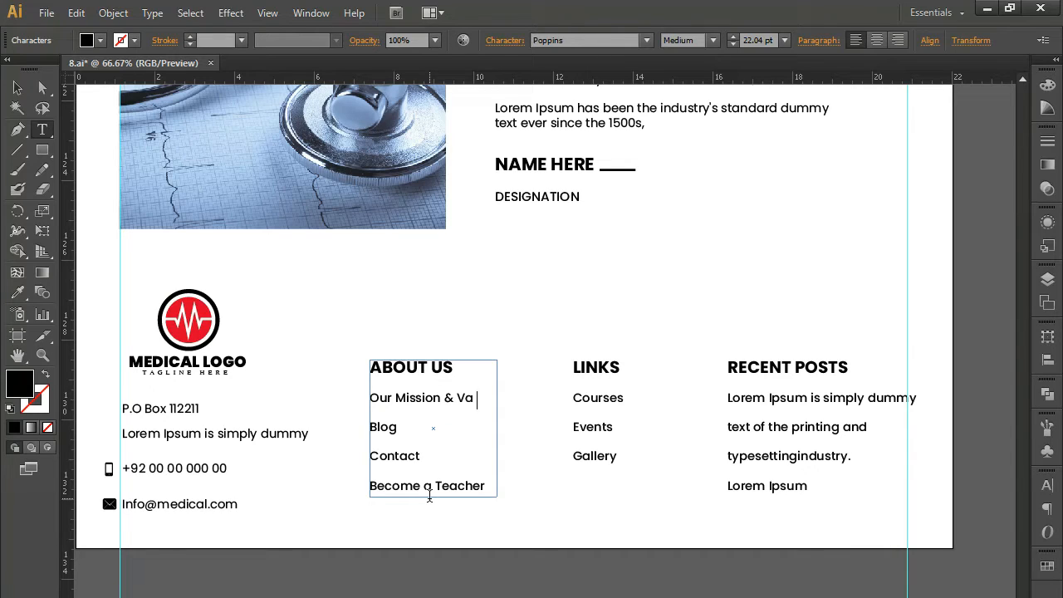
{"action": "type", "text": "lue"}
- Replace the Blog, Contact and Become a Teacher entries with "Leadership", "Awards" and "Reports"
{"action": "double_click", "coordinate": [381, 427]}
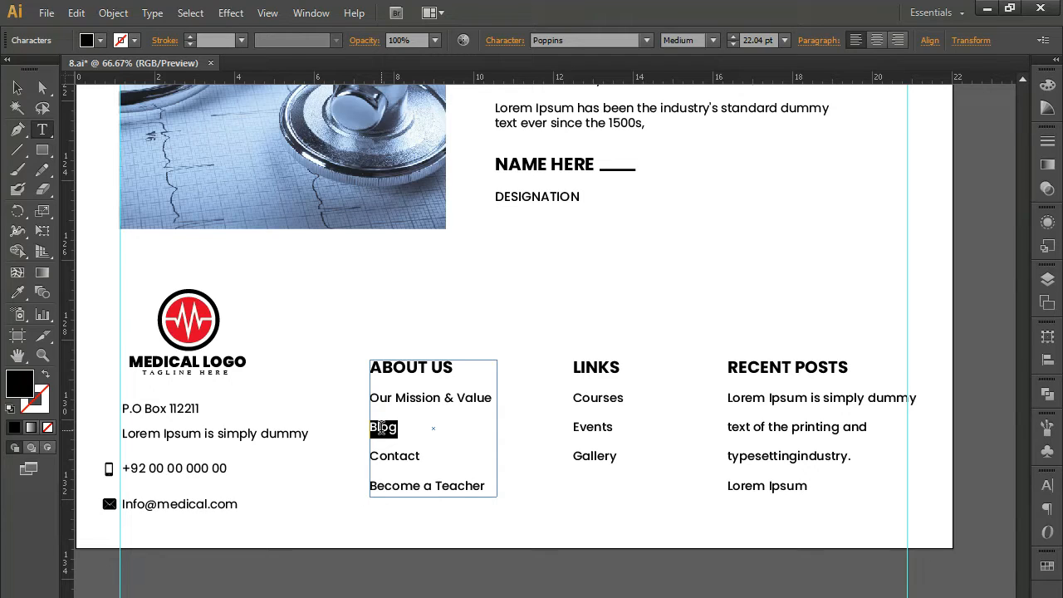
{"action": "type", "text": "Leaders"}
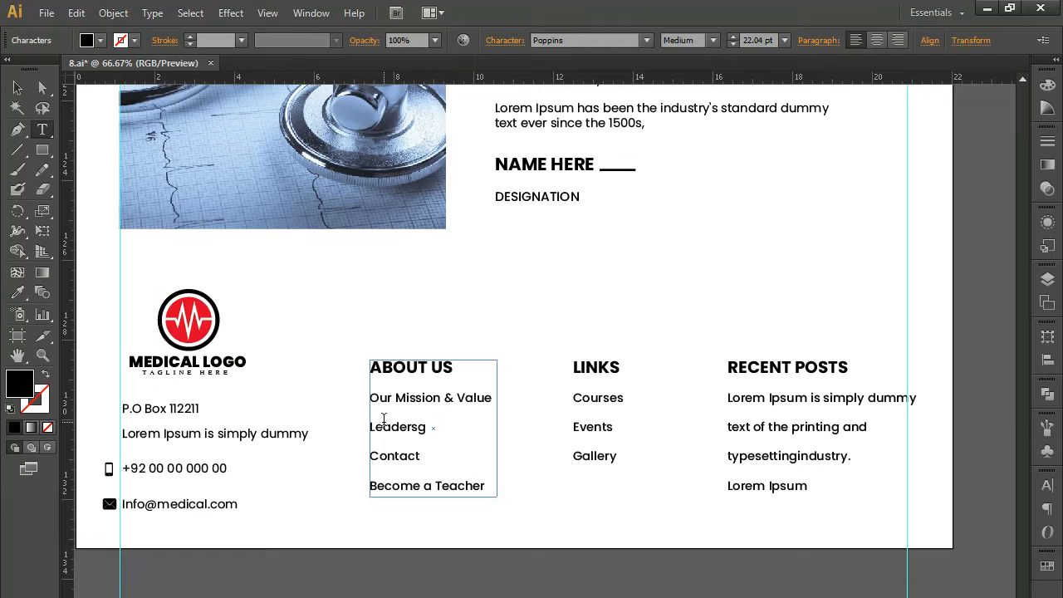
{"action": "type", "text": "hip"}
{"action": "scroll", "coordinate": [388, 411], "scroll_direction": "down", "scroll_amount": 2}
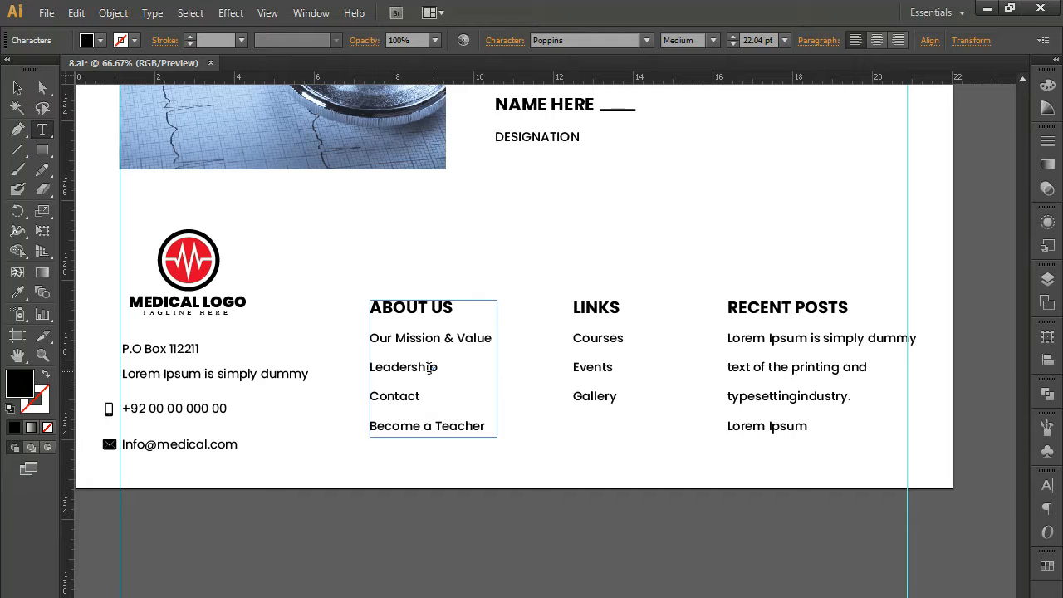
{"action": "double_click", "coordinate": [403, 399]}
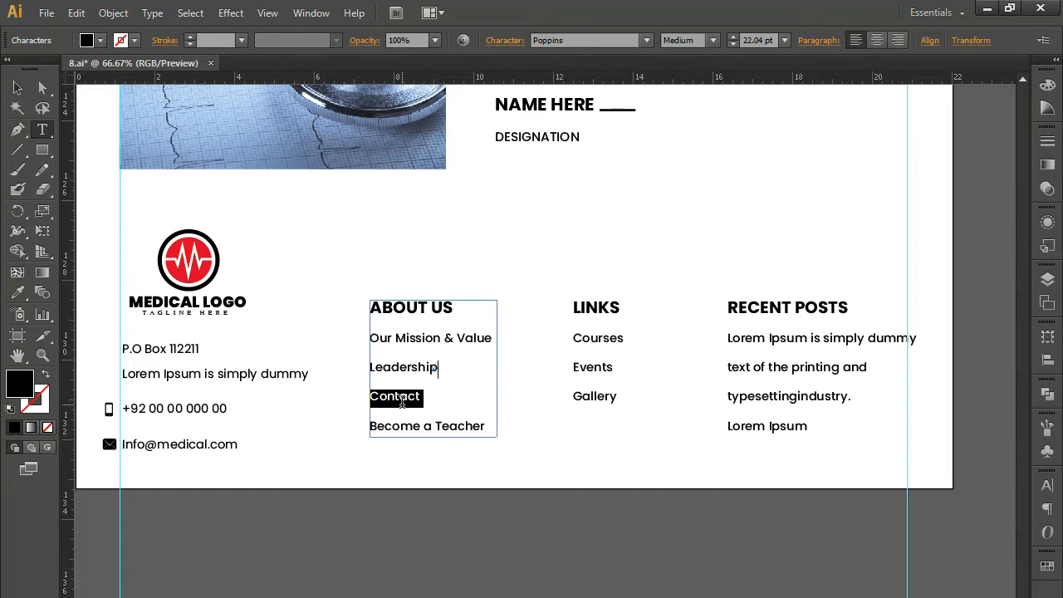
{"action": "type", "text": "Awards"}
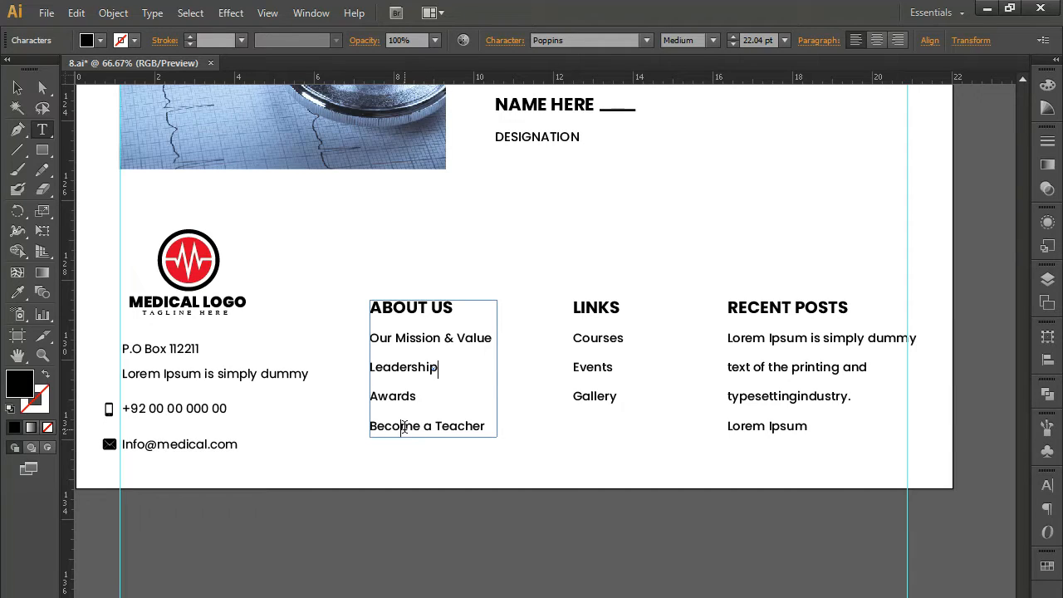
{"action": "triple_click", "coordinate": [404, 427]}
{"action": "type", "text": "Reports"}
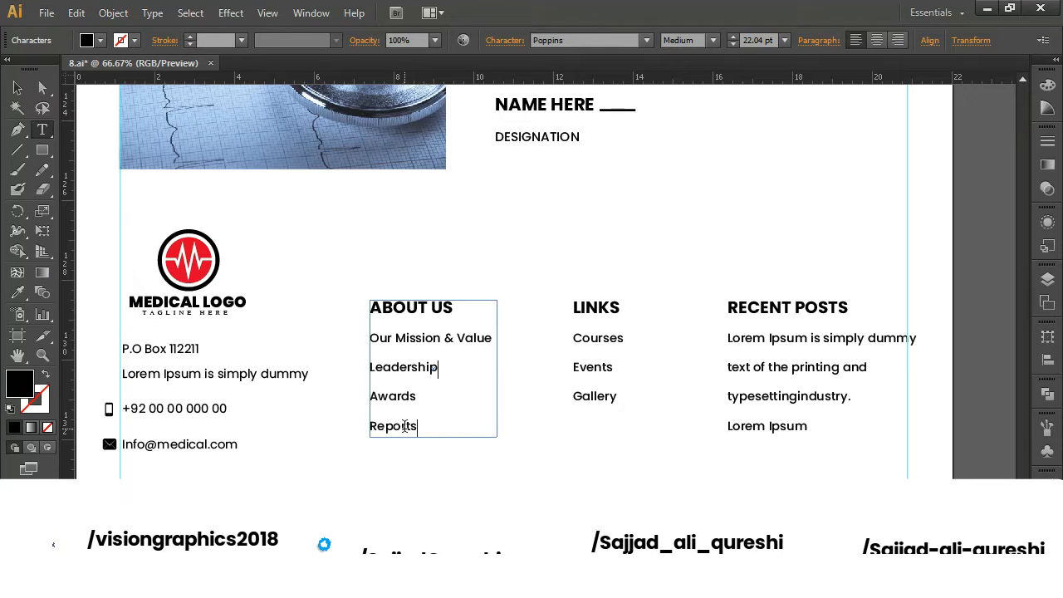
- Extend the ABOUT US text frame downward and add a "Transformation" entry below Reports
{"action": "left_click", "coordinate": [18, 90]}
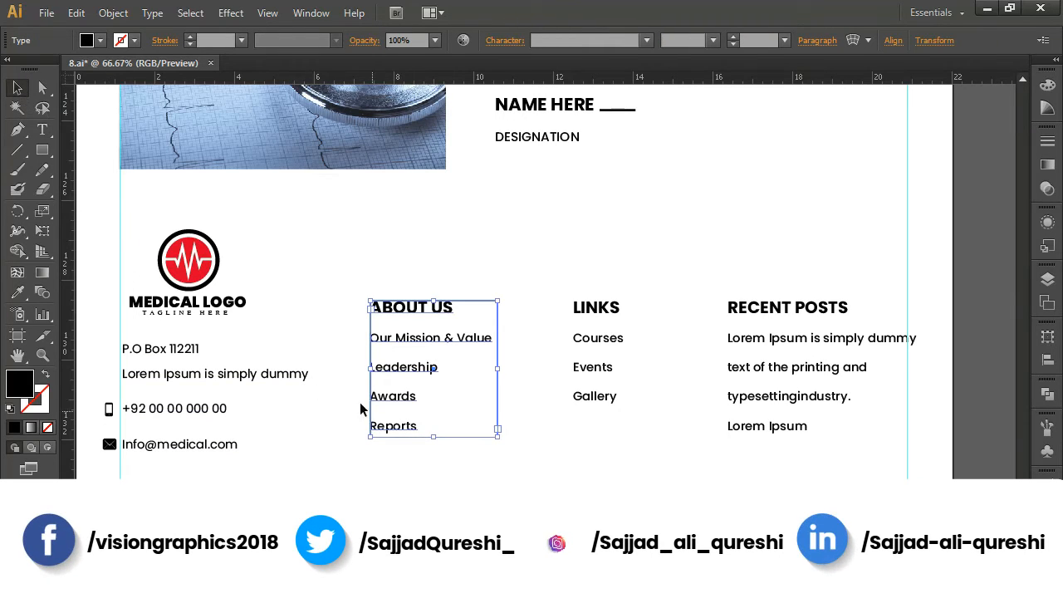
{"action": "left_click_drag", "start_coordinate": [432, 436], "coordinate": [433, 466]}
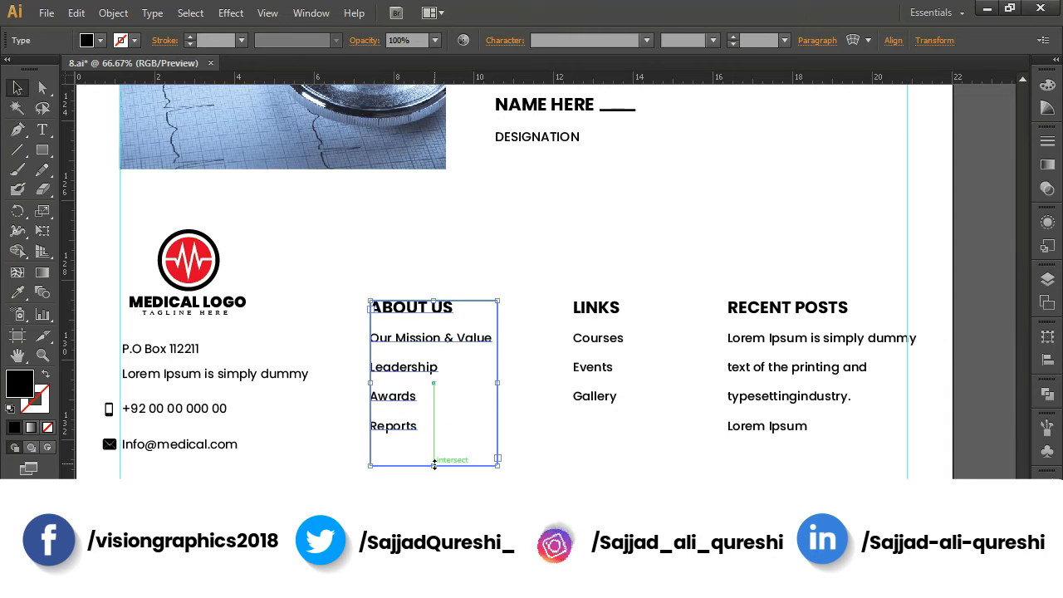
{"action": "left_click", "coordinate": [43, 87]}
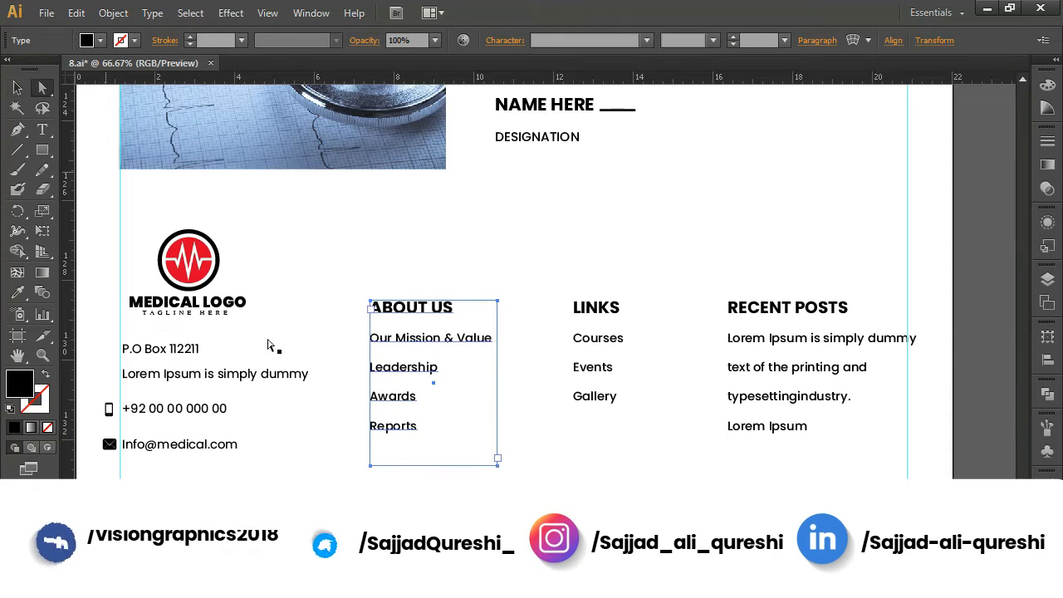
{"action": "double_click", "coordinate": [418, 429]}
{"action": "double_click", "coordinate": [422, 426]}
{"action": "left_click", "coordinate": [439, 429]}
{"action": "key", "text": "Return"}
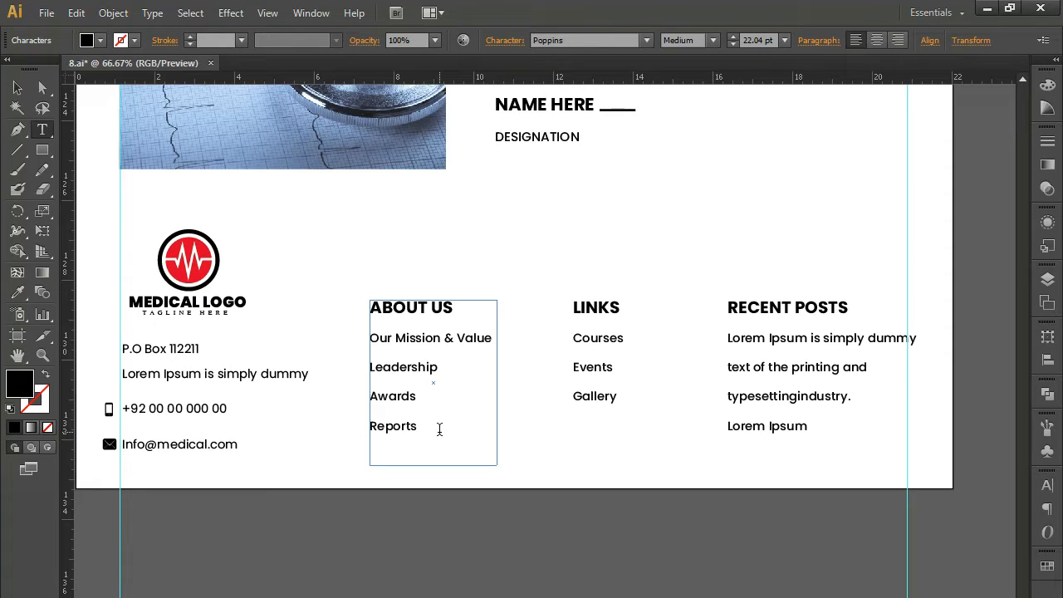
{"action": "type", "text": "Transformation"}
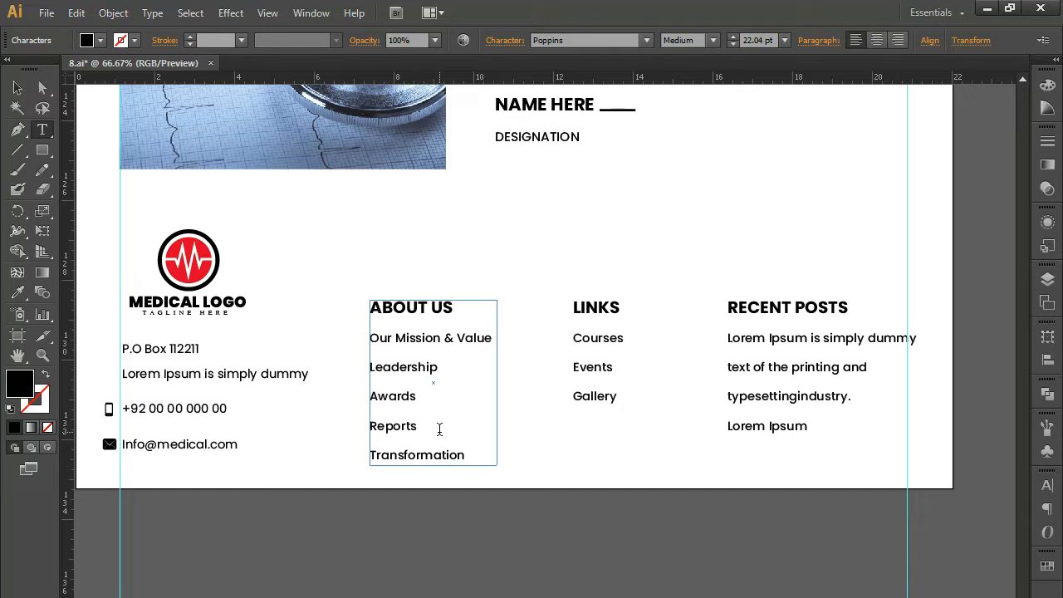
- Widen the ABOUT US text frame to the right and indent its five entries equally under the heading
{"action": "left_click", "coordinate": [17, 87]}
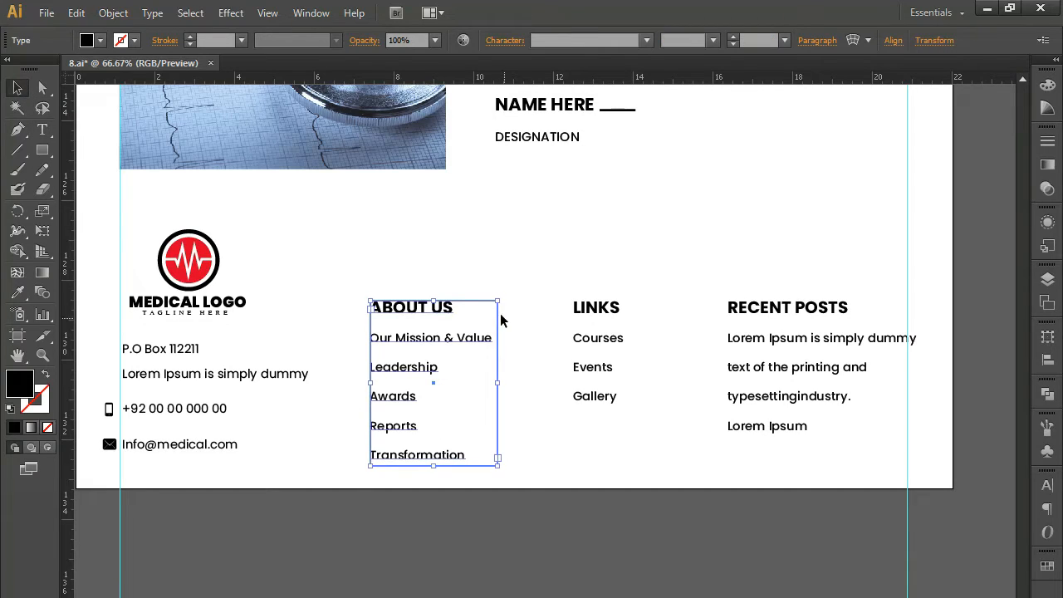
{"action": "left_click_drag", "start_coordinate": [499, 381], "coordinate": [524, 379]}
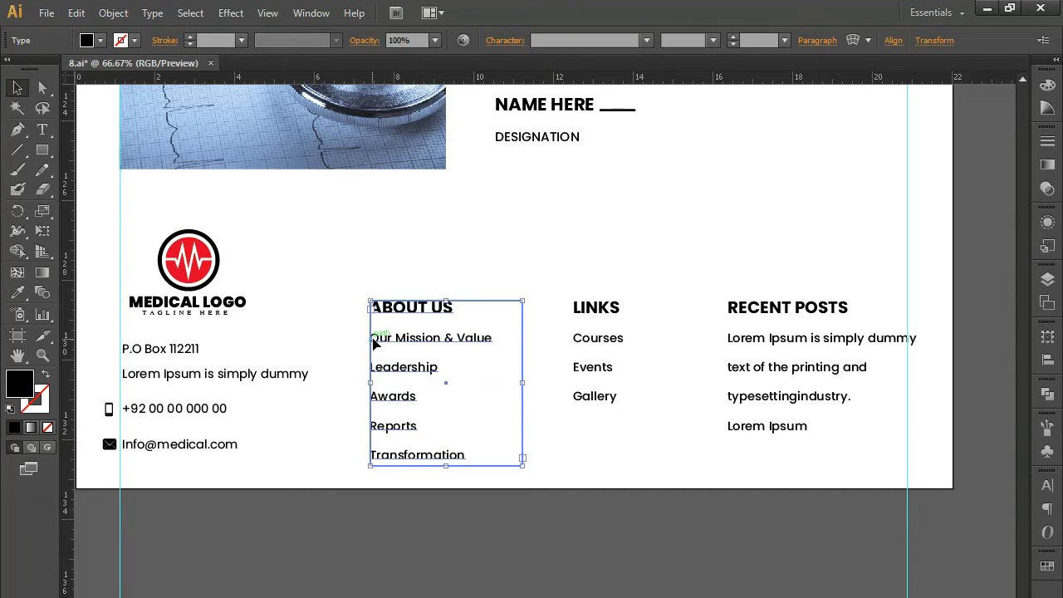
{"action": "key", "text": "t"}
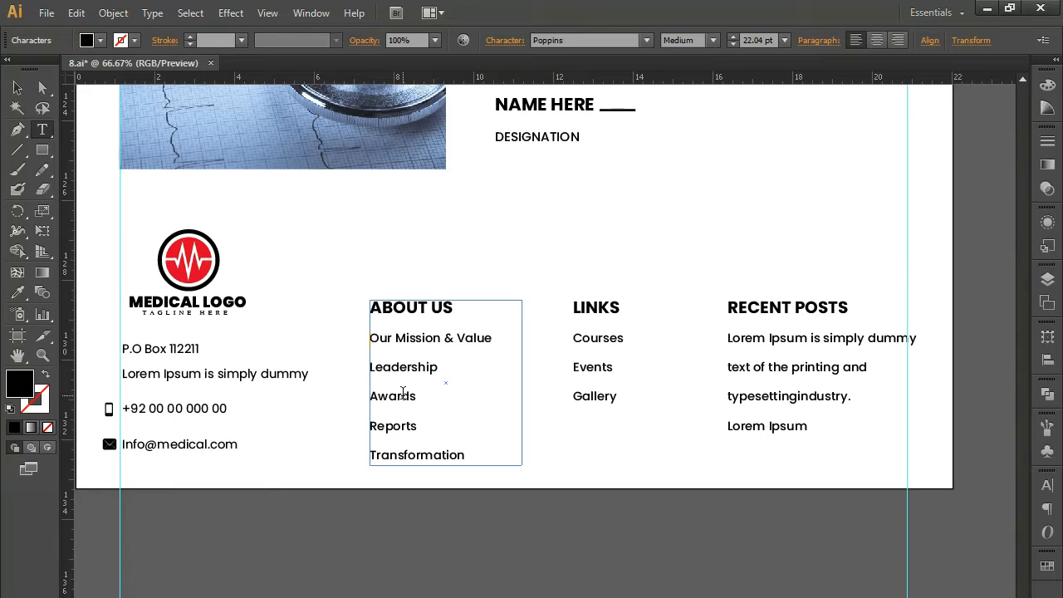
{"action": "key", "text": "Tab"}
{"action": "key", "text": "BackSpace"}
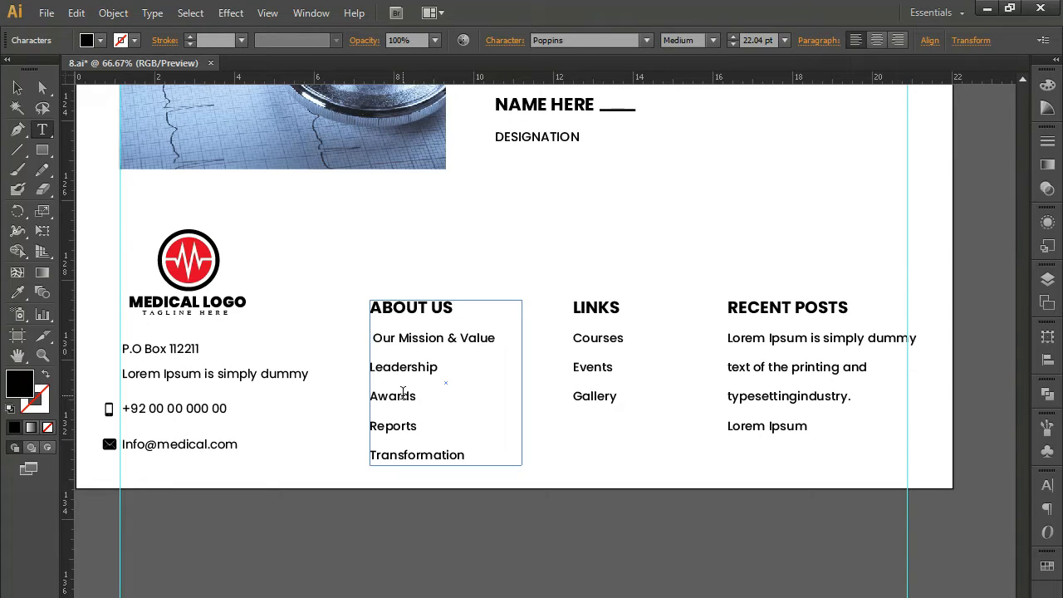
{"action": "left_click", "coordinate": [371, 366]}
{"action": "left_click", "coordinate": [371, 396]}
{"action": "left_click", "coordinate": [371, 426]}
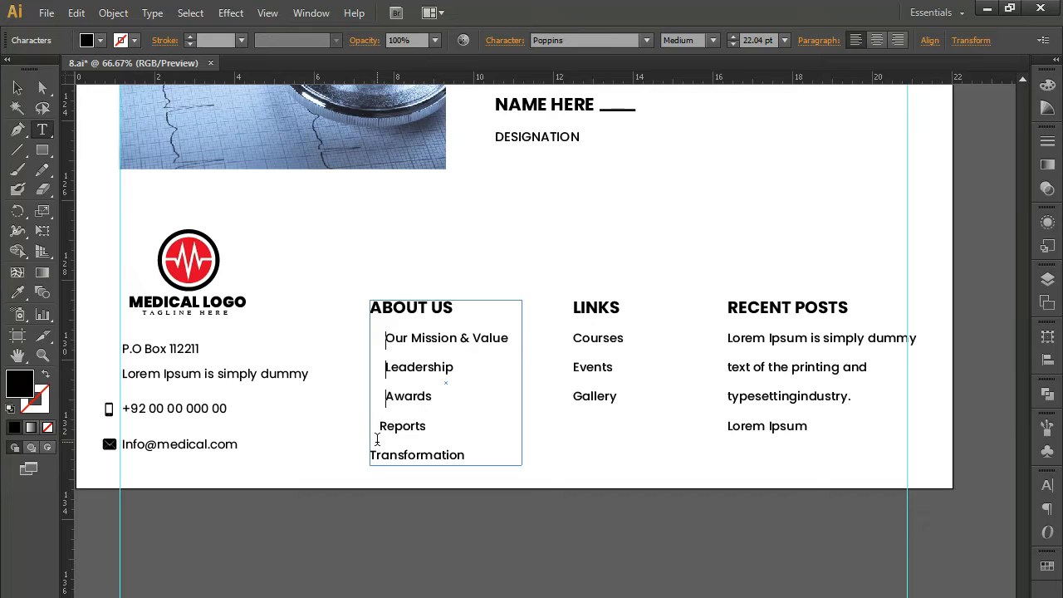
{"action": "left_click", "coordinate": [372, 456]}
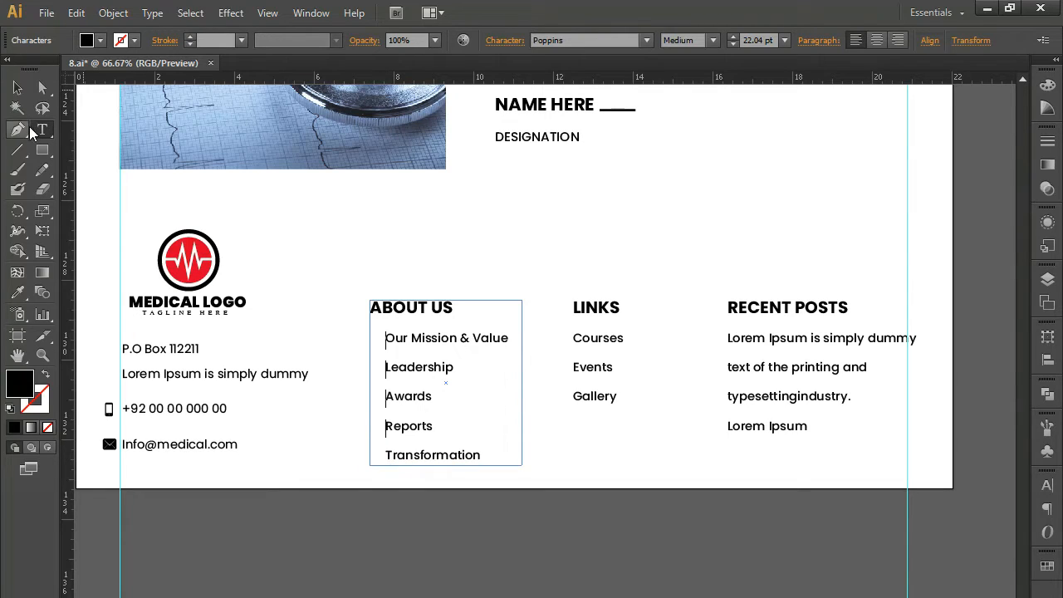
- Recolor the arrow beside Our Mission & Value with a red stroke and no fill
{"action": "left_click", "coordinate": [18, 88]}
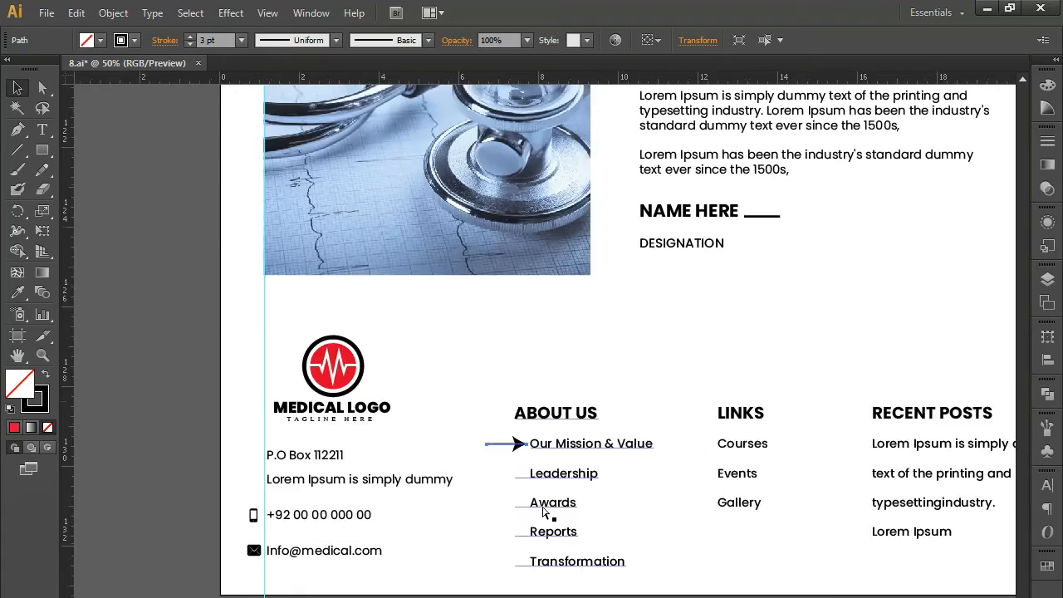
{"action": "key", "text": "ctrl+plus"}
{"action": "key", "text": "ctrl+plus"}
{"action": "key", "text": "ctrl+plus"}
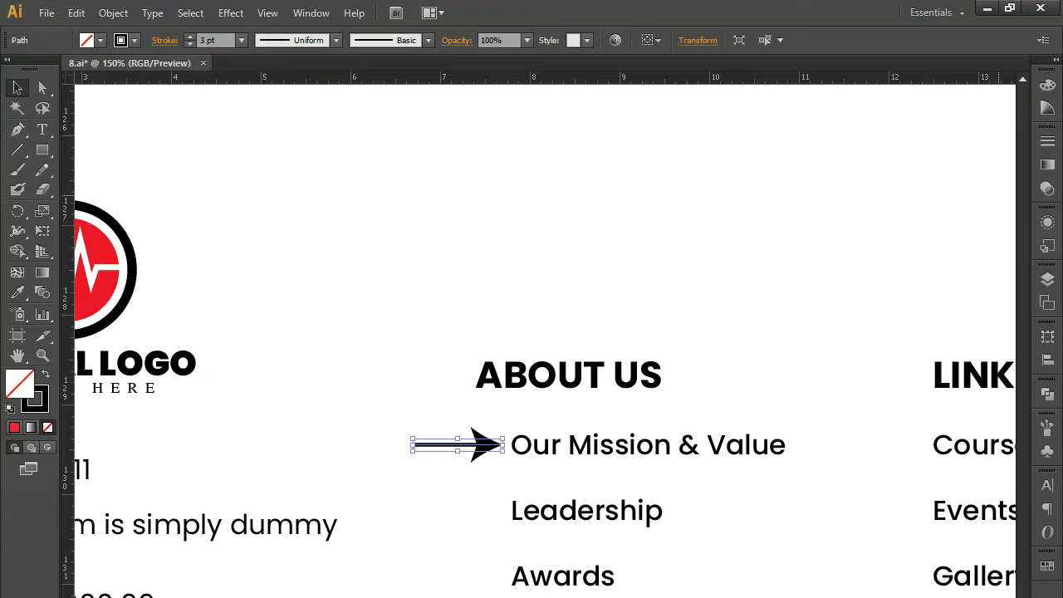
{"action": "left_click", "coordinate": [1047, 566]}
{"action": "left_click", "coordinate": [852, 597]}
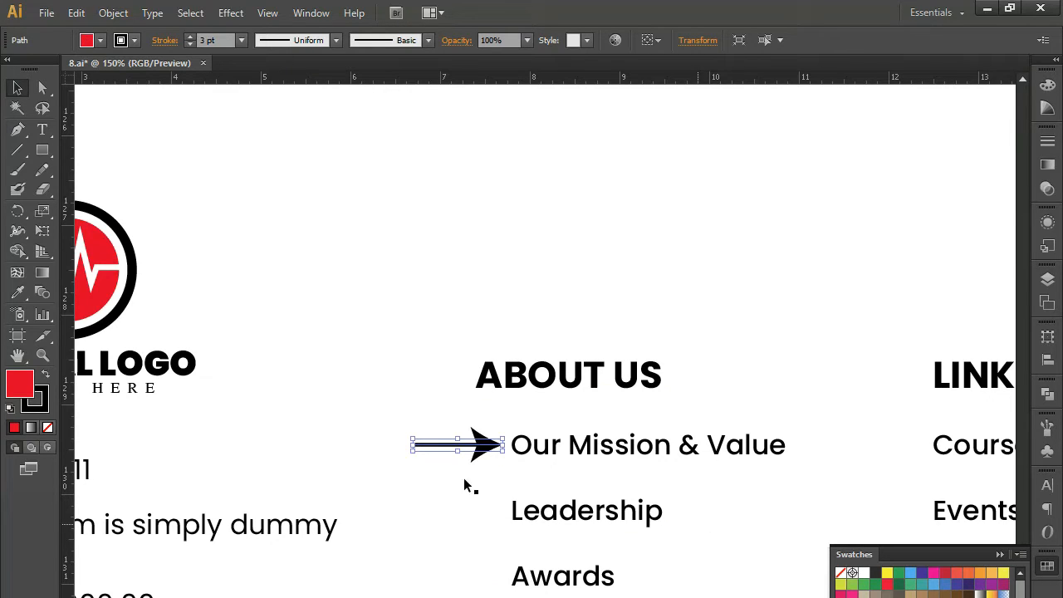
{"action": "left_click", "coordinate": [46, 374]}
{"action": "left_click", "coordinate": [47, 427]}
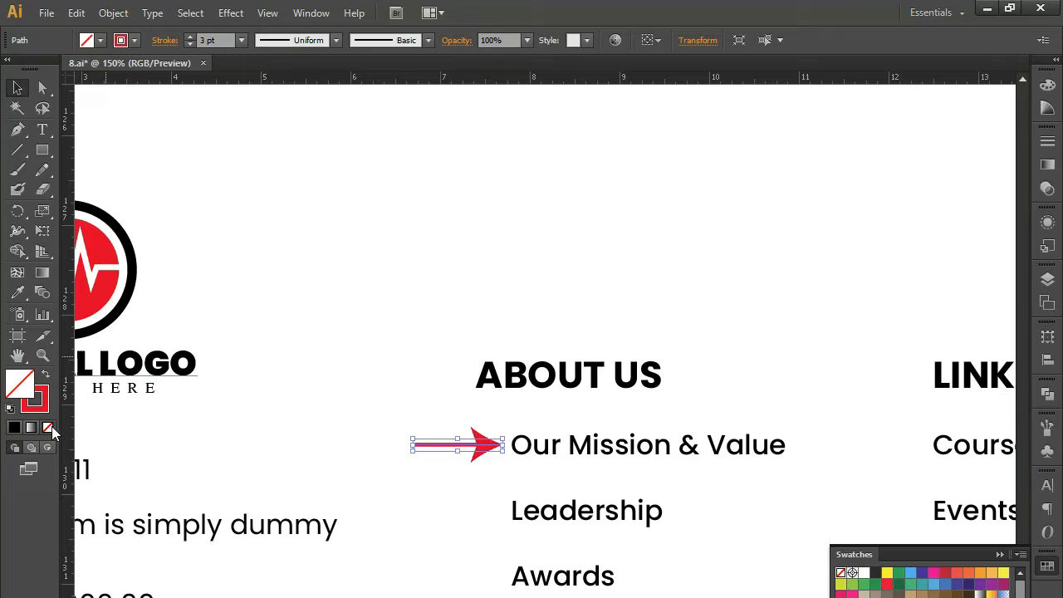
- Shorten the red arrow by moving its tail anchor point right to X 6.9143 in
{"action": "left_click", "coordinate": [42, 87]}
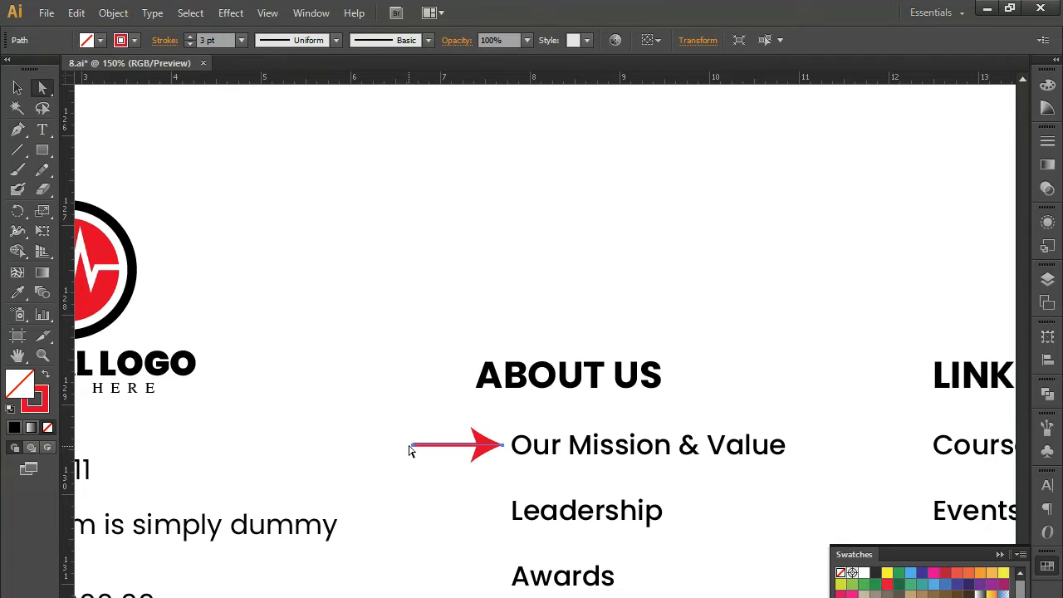
{"action": "left_click", "coordinate": [412, 457]}
{"action": "left_click", "coordinate": [413, 446]}
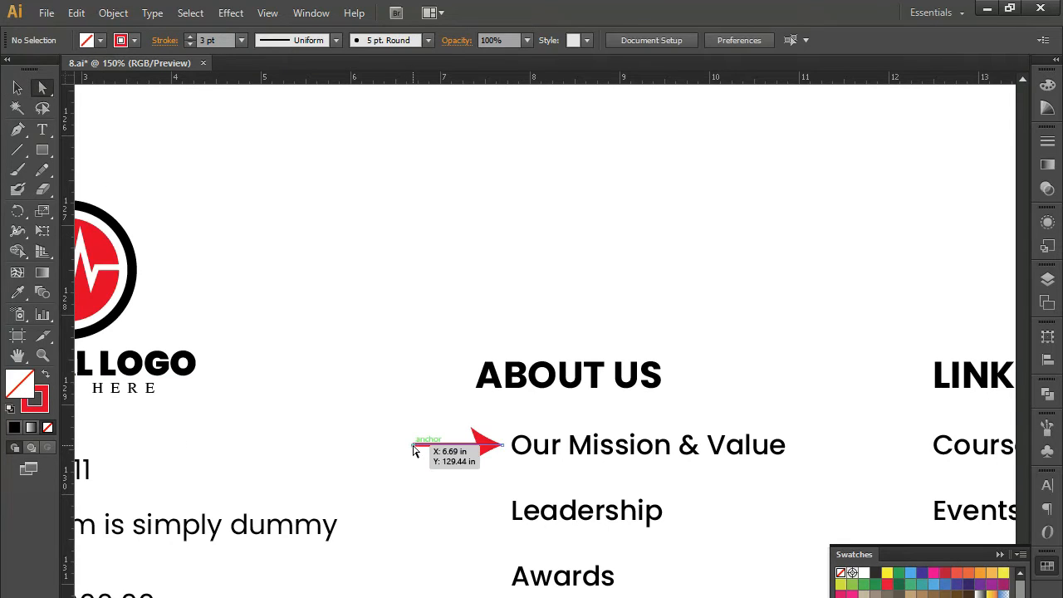
{"action": "key", "text": "Right"}
{"action": "key", "text": "Right"}
{"action": "key", "text": "Right"}
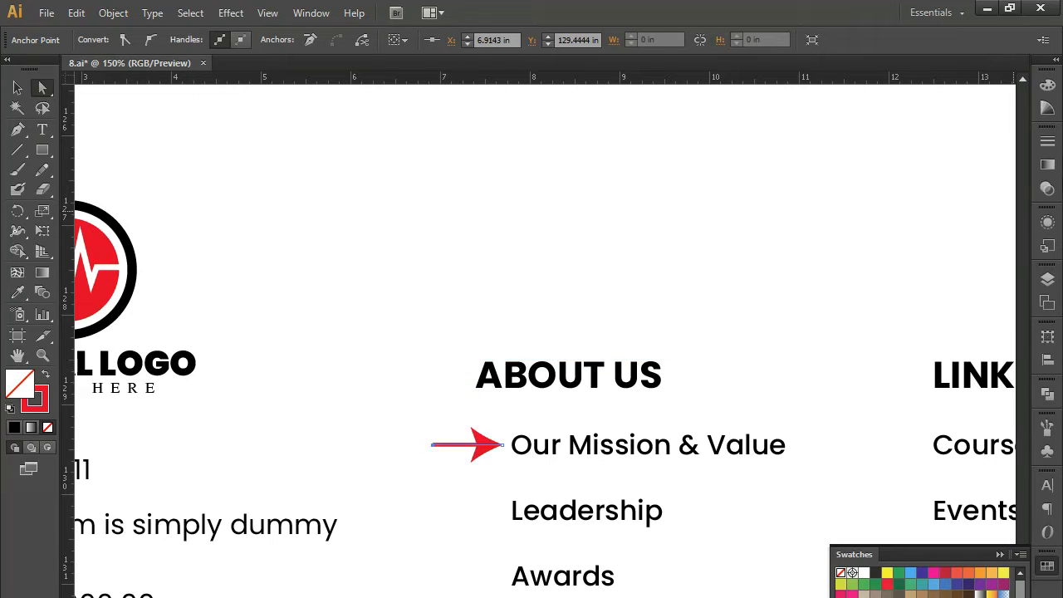
- Set the arrow's stroke weight to 2 pt and move its tail anchor further right to X 7.2616 in
{"action": "left_click", "coordinate": [1047, 141]}
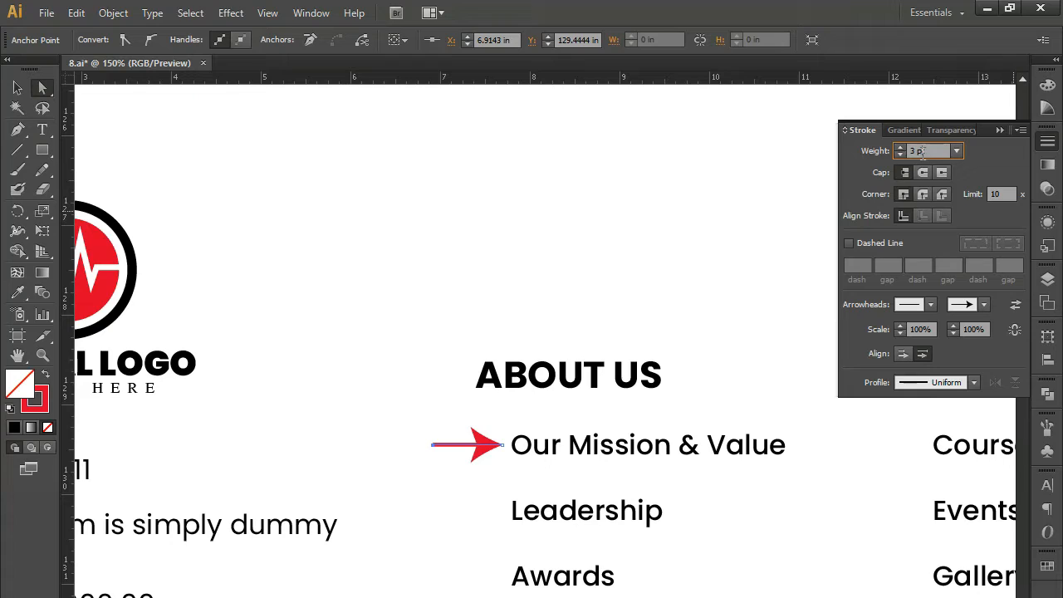
{"action": "left_click", "coordinate": [433, 446]}
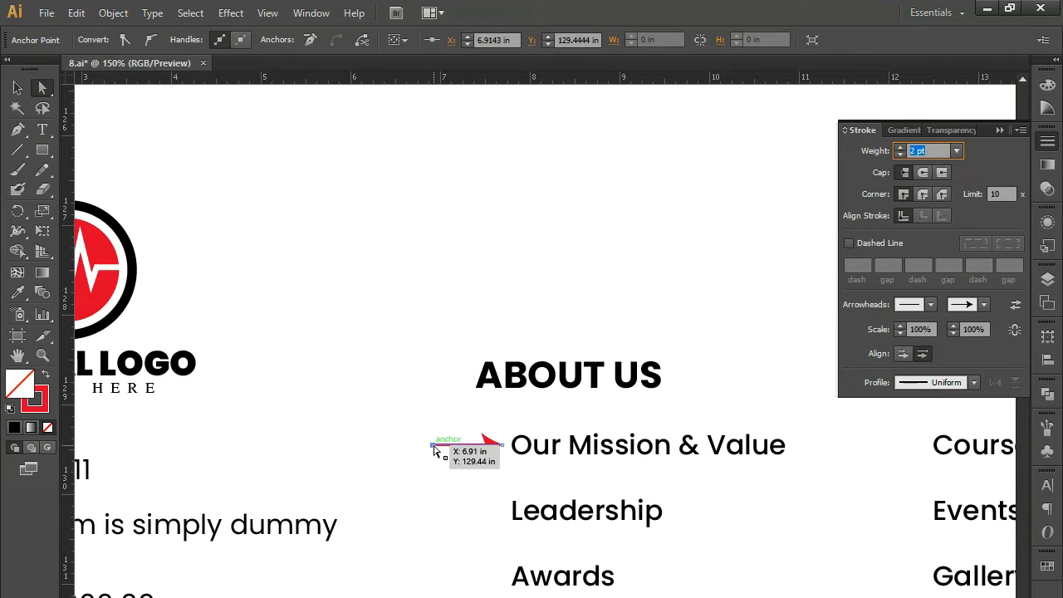
{"action": "left_click_drag", "start_coordinate": [433, 447], "coordinate": [435, 447]}
{"action": "key", "text": "shift+Right"}
{"action": "key", "text": "shift+Right"}
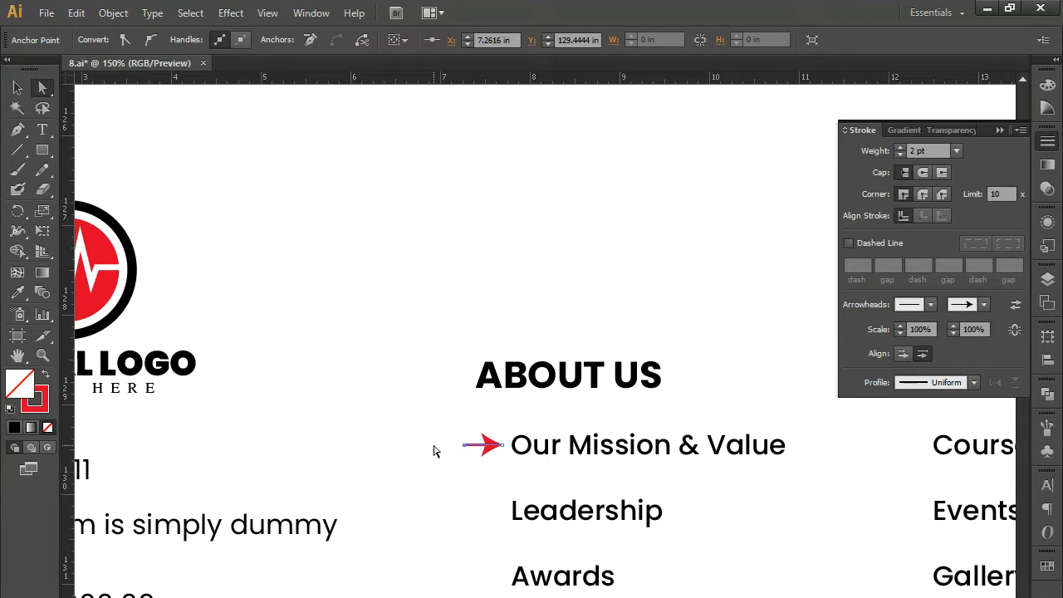
- Nudge the arrow's tip anchor right to X 7.7337 in, close to the Our Mission & Value text
{"action": "left_click_drag", "start_coordinate": [505, 451], "coordinate": [505, 449]}
{"action": "key", "text": "Right"}
{"action": "key", "text": "Right"}
{"action": "key", "text": "Right"}
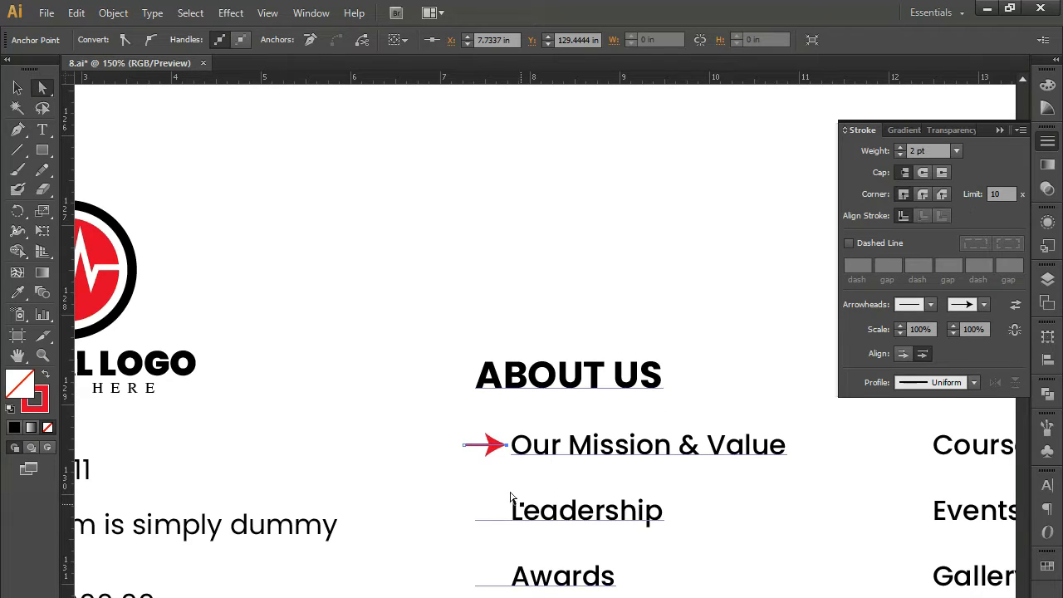
{"action": "left_click", "coordinate": [397, 437]}
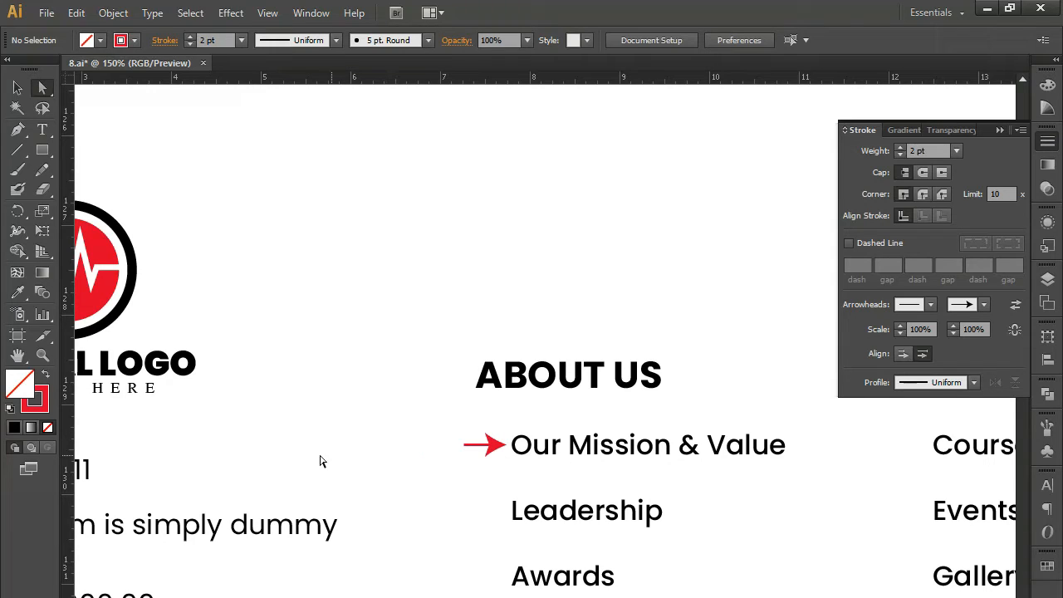
- Indent the ABOUT US entries further, place a copy of the red arrow beside Leadership, and select both arrows
{"action": "key", "text": "t"}
{"action": "left_click", "coordinate": [513, 449]}
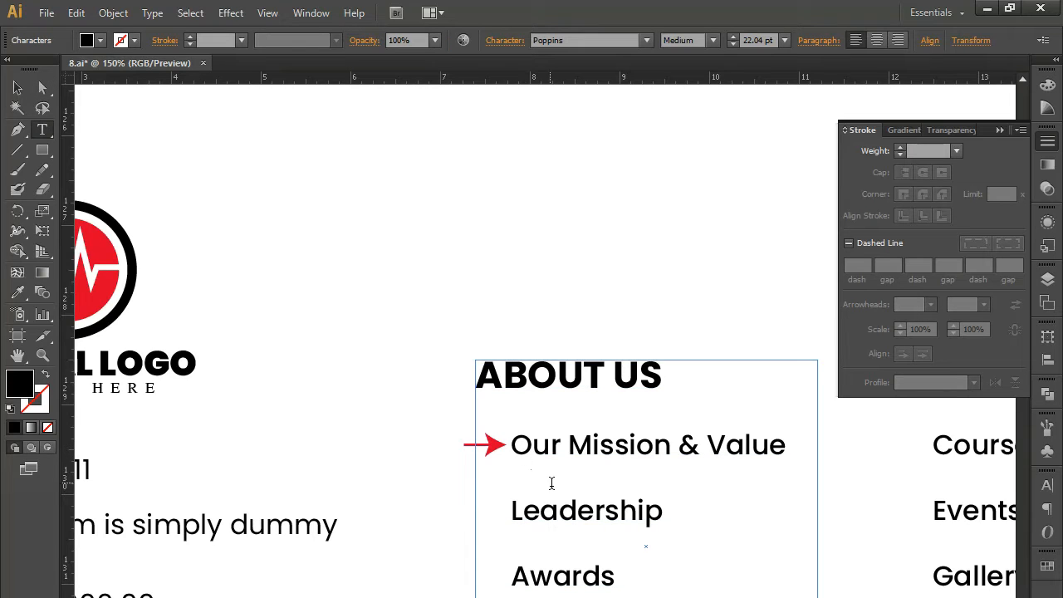
{"action": "left_click", "coordinate": [511, 516]}
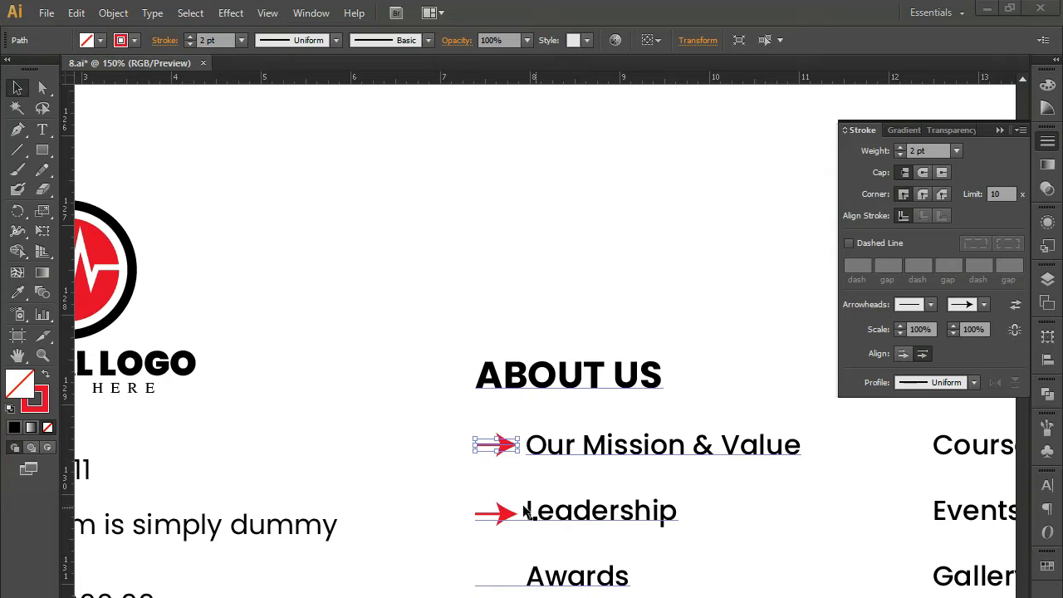
{"action": "left_click", "coordinate": [507, 515], "text": "shift"}
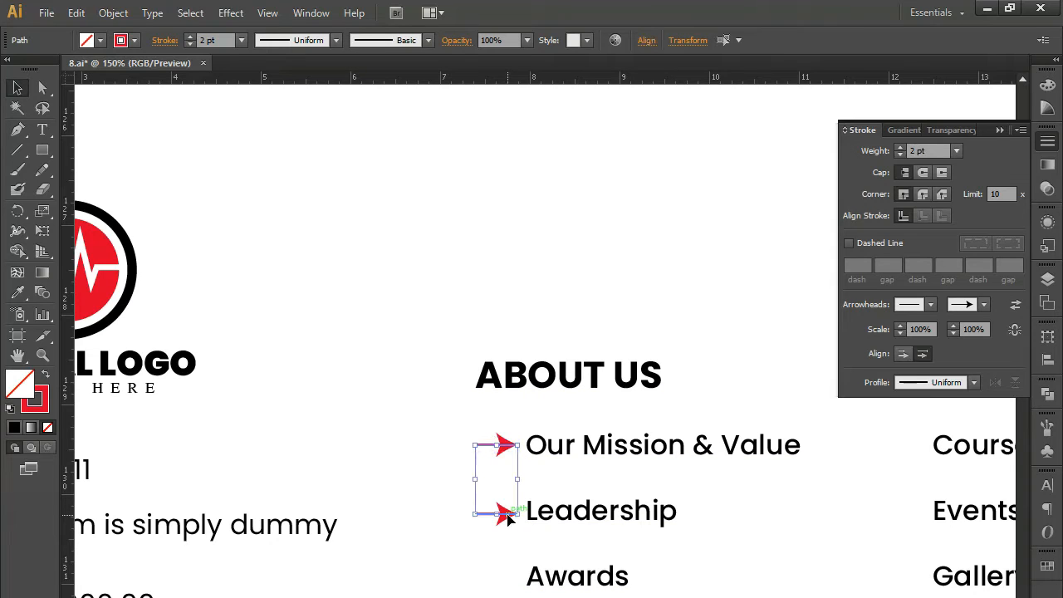
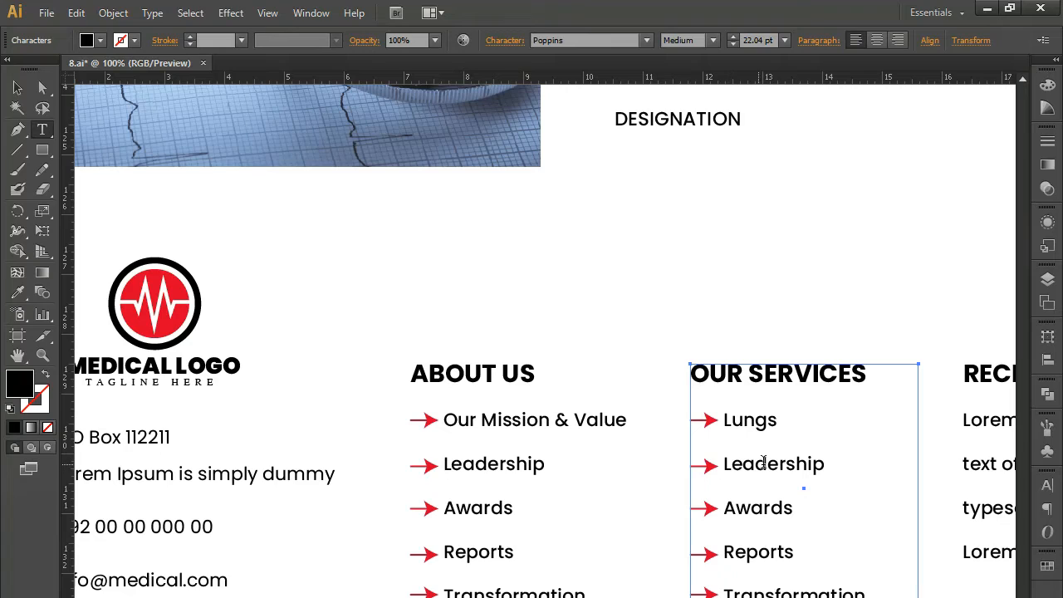
- Replace the Leadership entry under OUR SERVICES with "Pharmacy"
{"action": "left_click_drag", "start_coordinate": [730, 463], "coordinate": [825, 461]}
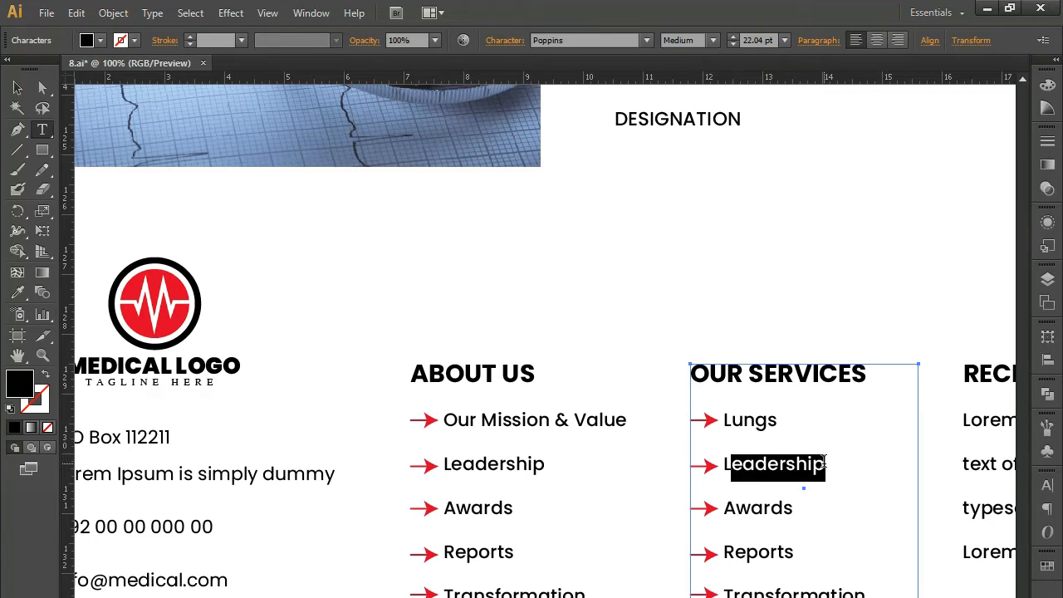
{"action": "key", "text": "BackSpace"}
{"action": "key", "text": "BackSpace"}
{"action": "type", "text": "F"}
{"action": "key", "text": "BackSpace"}
{"action": "type", "text": "Pharmacy"}
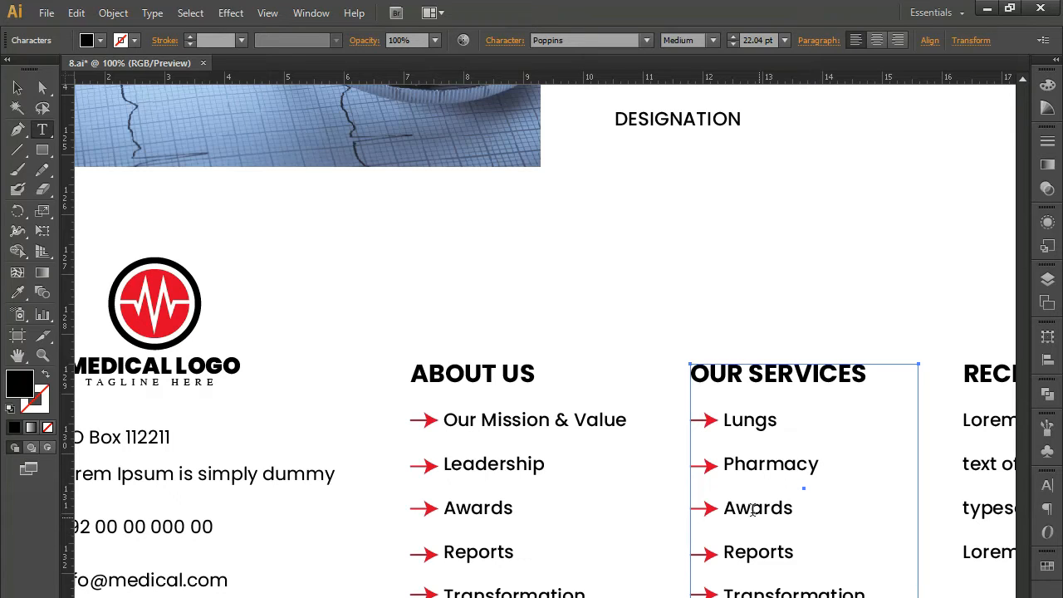
- Replace the Awards entry under OUR SERVICES with "Heart"
{"action": "key", "text": "Down"}
{"action": "key", "text": "Home"}
{"action": "key", "text": "shift+End"}
{"action": "key", "text": "Left"}
{"action": "double_click", "coordinate": [773, 509]}
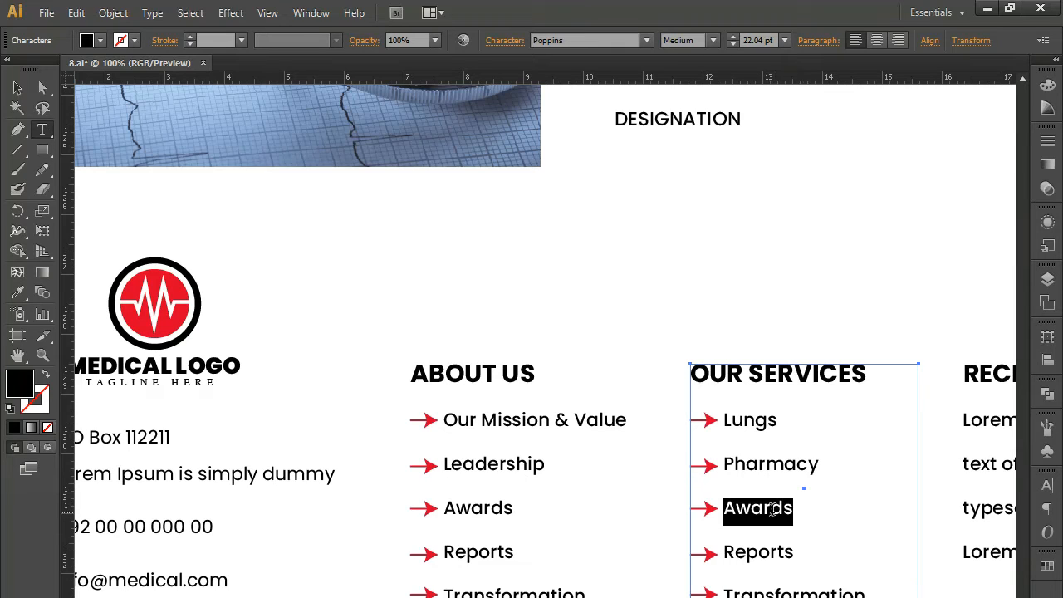
{"action": "triple_click", "coordinate": [757, 509]}
{"action": "left_click", "coordinate": [762, 508]}
{"action": "left_click_drag", "start_coordinate": [793, 508], "coordinate": [723, 509]}
{"action": "type", "text": "Heart"}
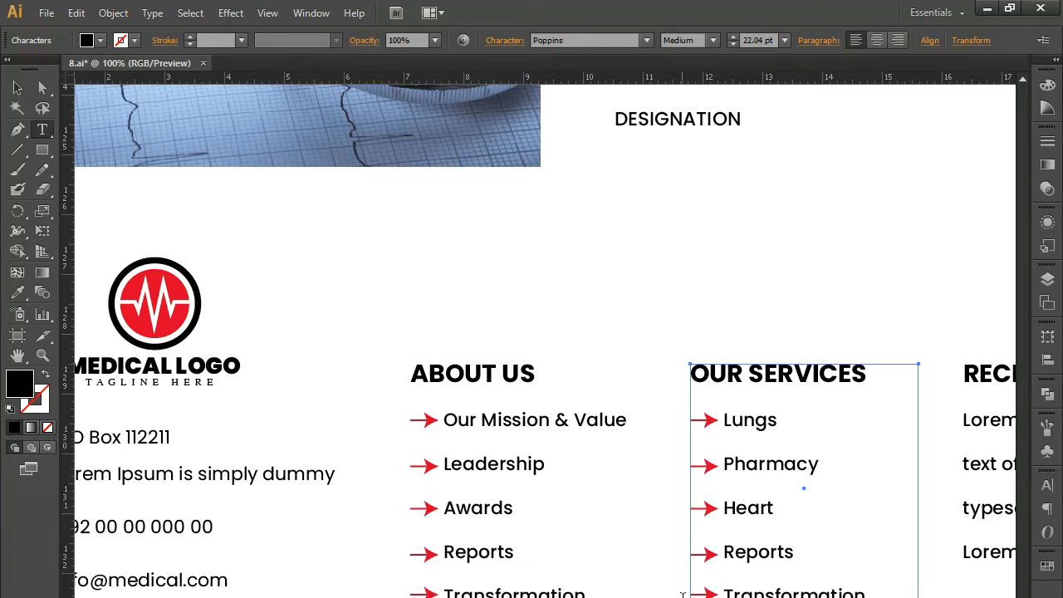
- Replace the Reports entry under OUR SERVICES with "Dental Service"
{"action": "left_click_drag", "start_coordinate": [793, 554], "coordinate": [725, 550]}
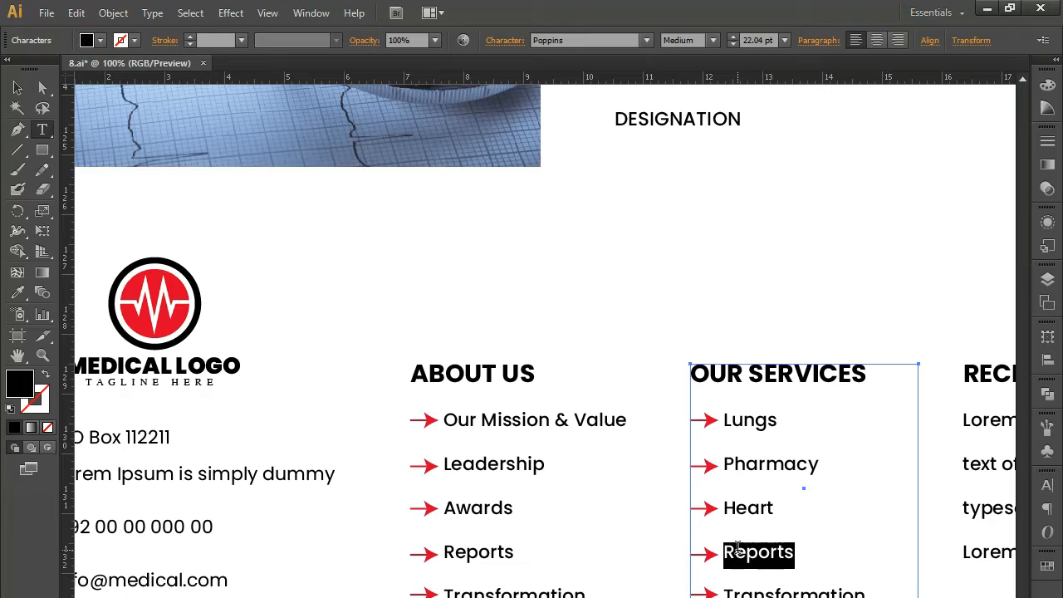
{"action": "type", "text": "Dentail"}
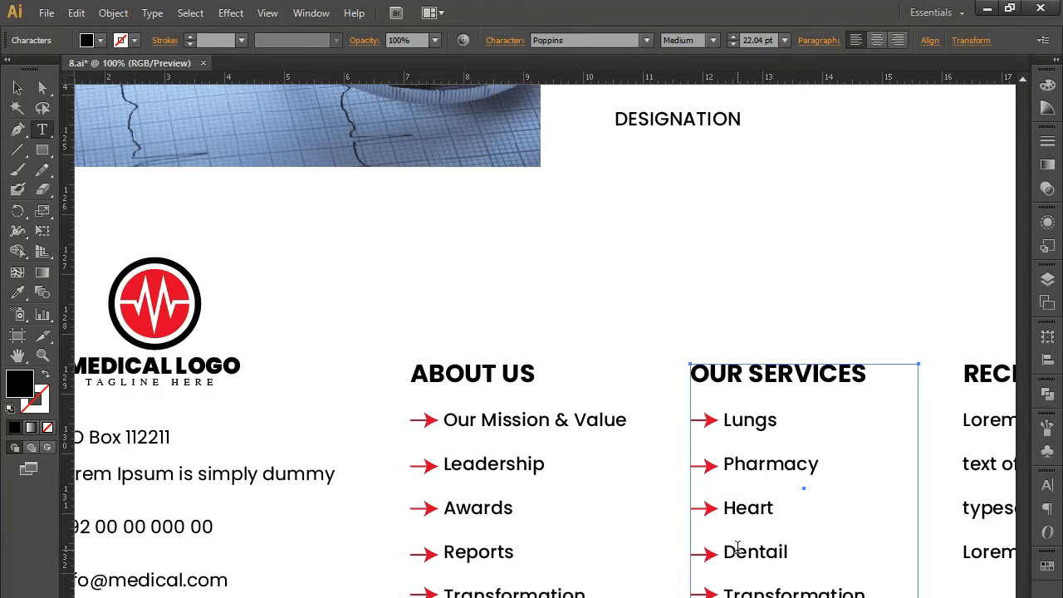
{"action": "key", "text": "BackSpace"}
{"action": "key", "text": "BackSpace"}
{"action": "type", "text": "l s"}
{"action": "key", "text": "BackSpace"}
{"action": "type", "text": "Service"}
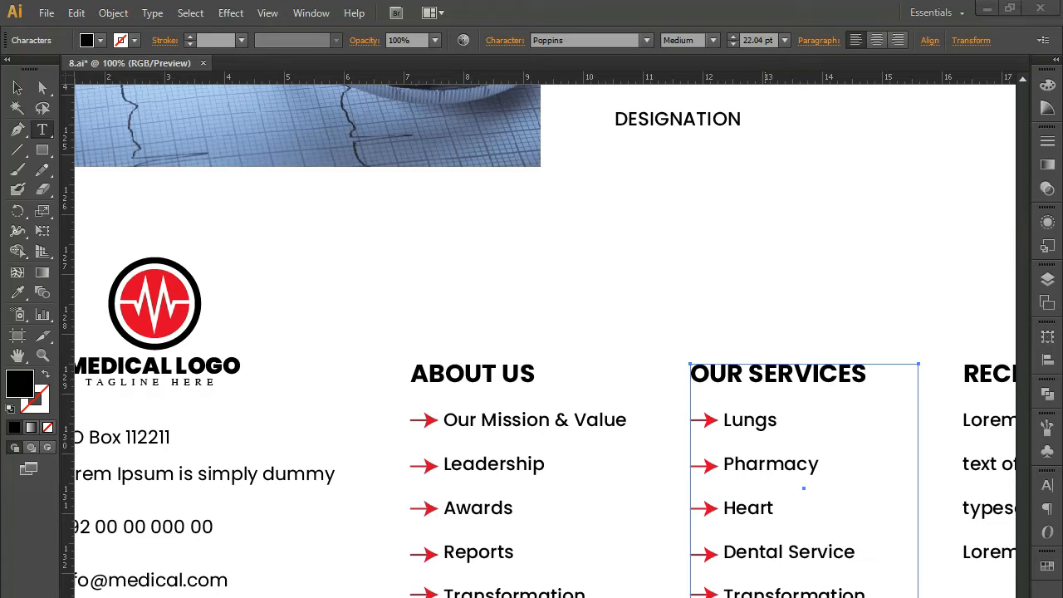
- Delete the Transformation entry under OUR SERVICES together with the red arrow beside it
{"action": "left_click_drag", "start_coordinate": [725, 594], "coordinate": [690, 593]}
{"action": "left_click", "coordinate": [866, 593]}
{"action": "key", "text": "BackSpace"}
{"action": "key", "text": "BackSpace"}
{"action": "key", "text": "BackSpace"}
{"action": "key", "text": "BackSpace"}
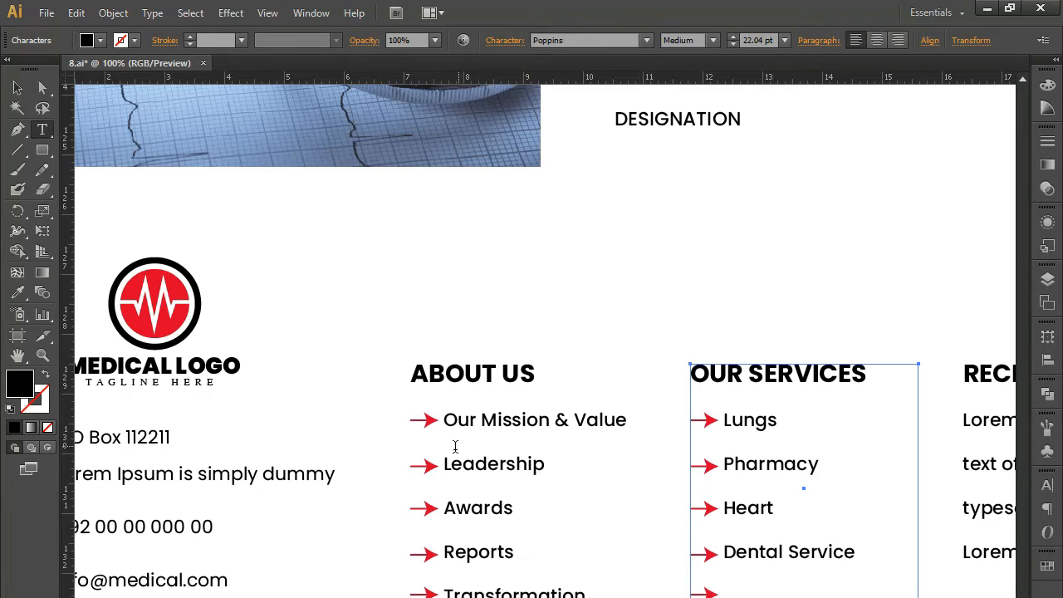
{"action": "left_click", "coordinate": [17, 87]}
{"action": "double_click", "coordinate": [708, 593]}
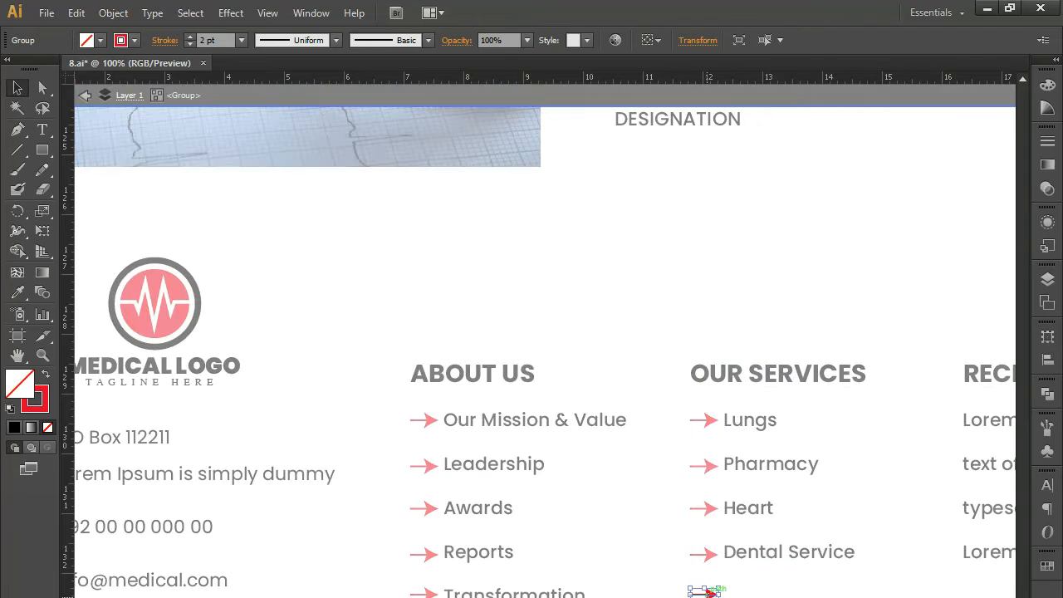
{"action": "key", "text": "Delete"}
{"action": "key", "text": "Escape"}
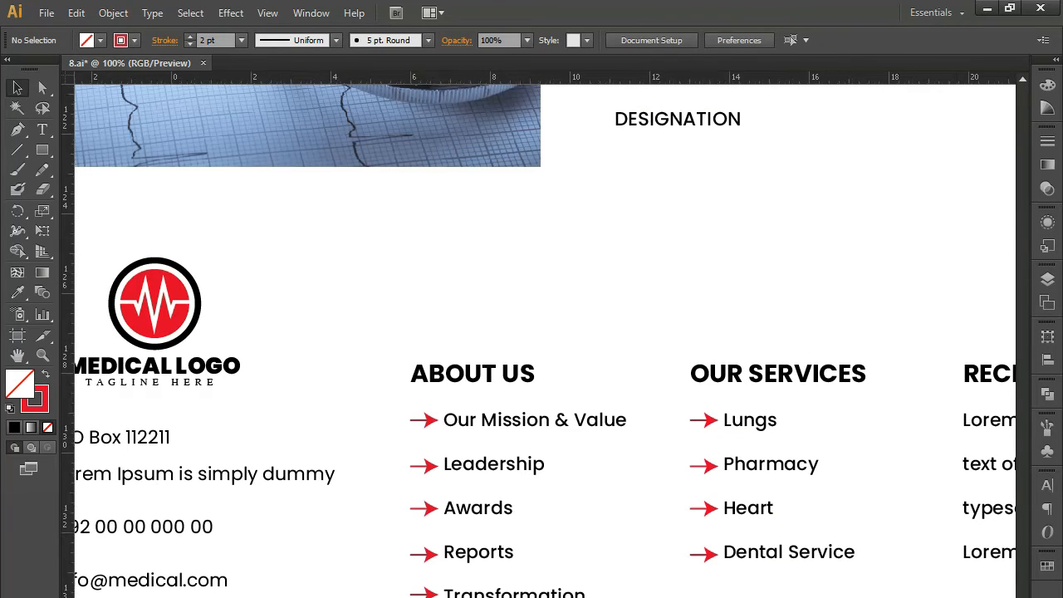
- Shift the ABOUT US and OUR SERVICES columns slightly left to even out the footer column spacing
{"action": "key", "text": "ctrl+minus"}
{"action": "left_click_drag", "start_coordinate": [449, 346], "coordinate": [741, 592]}
{"action": "left_click_drag", "start_coordinate": [451, 357], "coordinate": [790, 544]}
- Replace the RECENT POSTS heading with "HOSPITAL HOURS"
{"action": "key", "text": "t"}
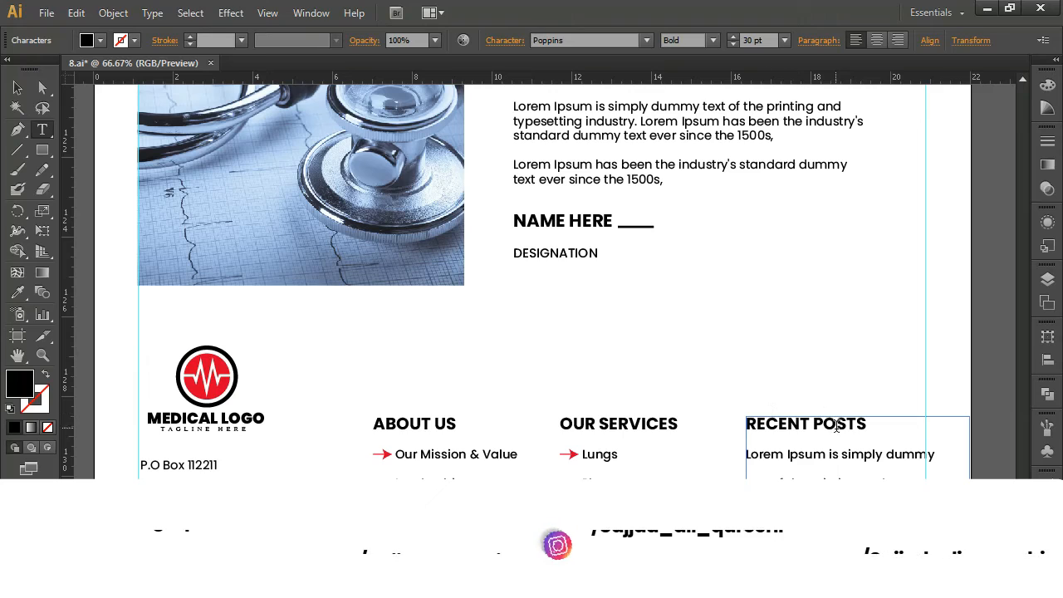
{"action": "left_click_drag", "start_coordinate": [868, 424], "coordinate": [734, 414]}
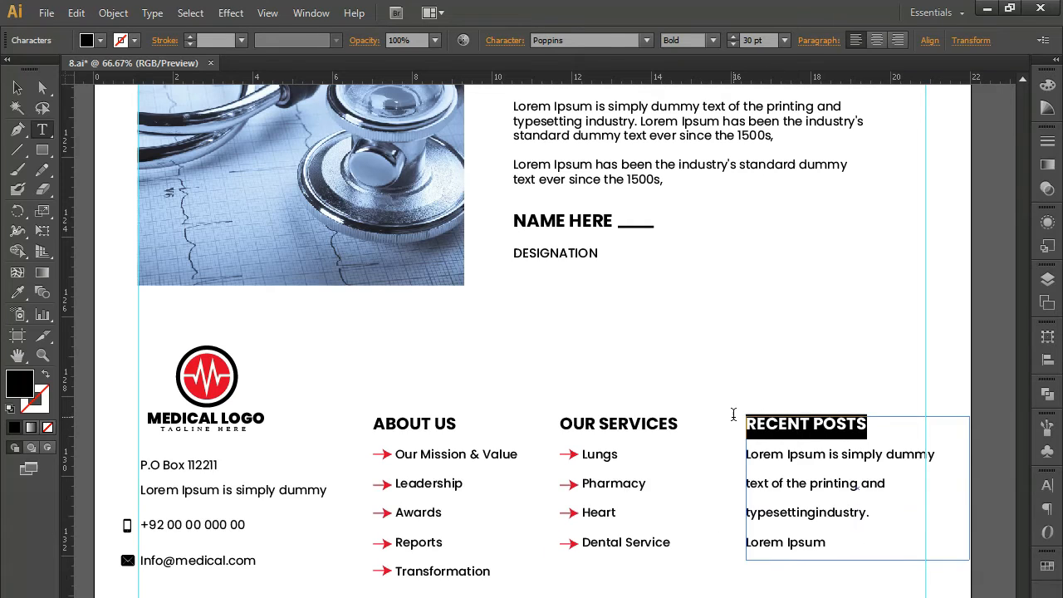
{"action": "type", "text": "HOIS"}
{"action": "key", "text": "BackSpace"}
{"action": "key", "text": "BackSpace"}
{"action": "type", "text": "SPITAL"}
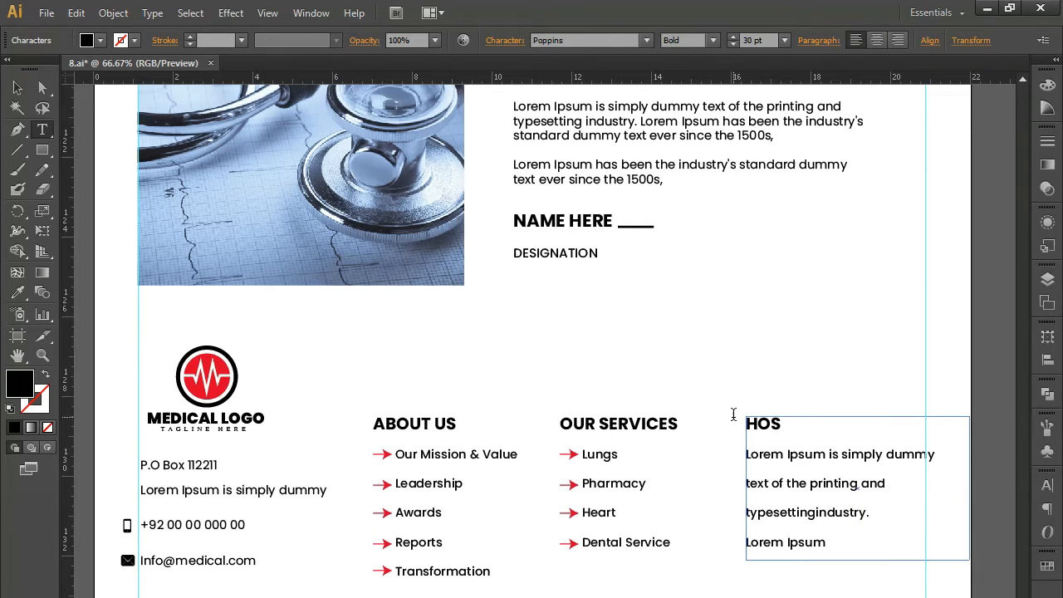
{"action": "type", "text": " HOI"}
{"action": "key", "text": "BackSpace"}
{"action": "type", "text": "US"}
{"action": "key", "text": "BackSpace"}
{"action": "key", "text": "BackSpace"}
{"action": "type", "text": "U"}
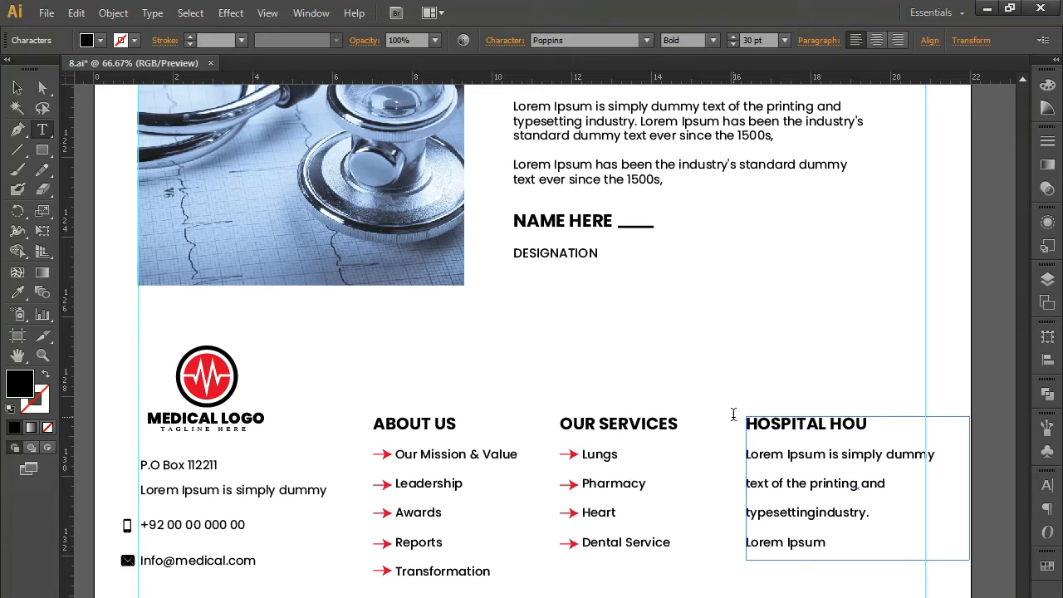
{"action": "type", "text": "RS"}
{"action": "left_click", "coordinate": [18, 87]}
{"action": "left_click", "coordinate": [798, 357]}
- Replace the first text line under HOSPITAL HOURS with "Monday - Friday 08:00 - 20:00"
{"action": "left_click_drag", "start_coordinate": [787, 547], "coordinate": [687, 503]}
{"action": "left_click_drag", "start_coordinate": [511, 499], "coordinate": [575, 513]}
{"action": "key", "text": "a"}
{"action": "double_click", "coordinate": [712, 432]}
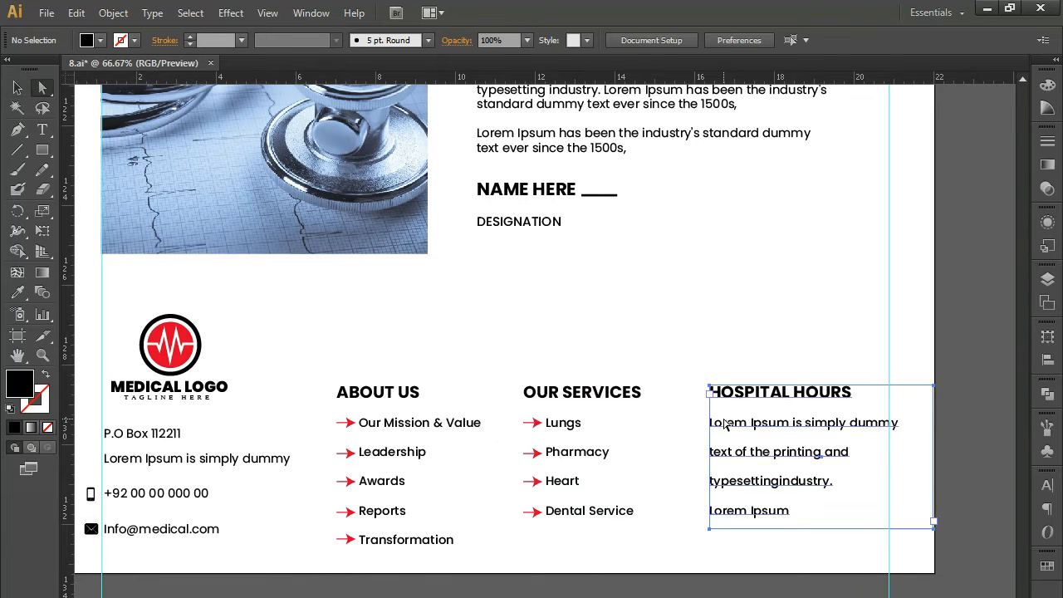
{"action": "left_click_drag", "start_coordinate": [711, 418], "coordinate": [896, 418]}
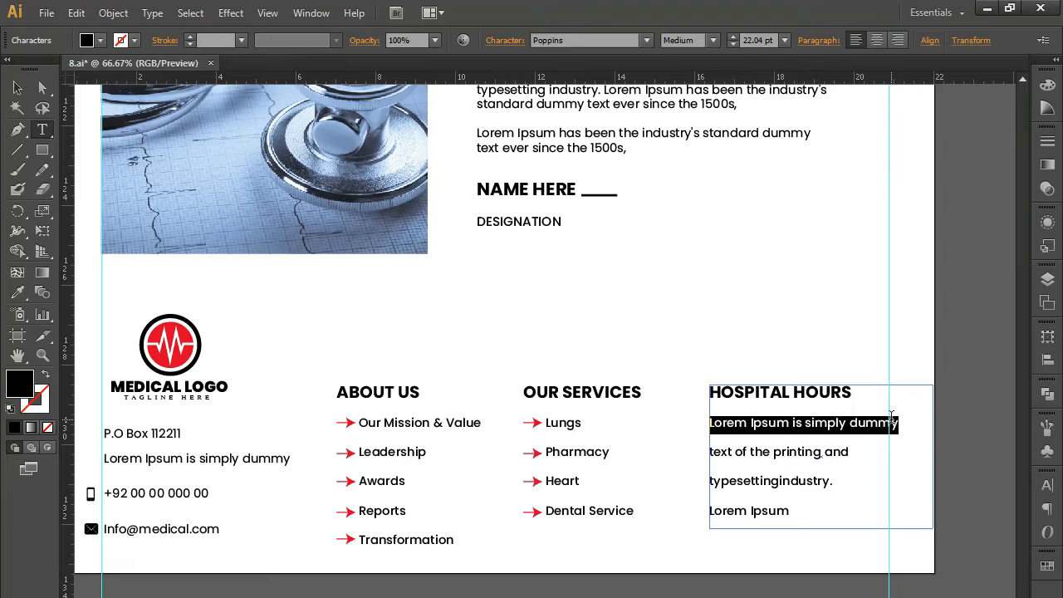
{"action": "type", "text": "Min"}
{"action": "key", "text": "BackSpace"}
{"action": "key", "text": "BackSpace"}
{"action": "type", "text": "omd"}
{"action": "key", "text": "BackSpace"}
{"action": "key", "text": "BackSpace"}
{"action": "type", "text": "nday"}
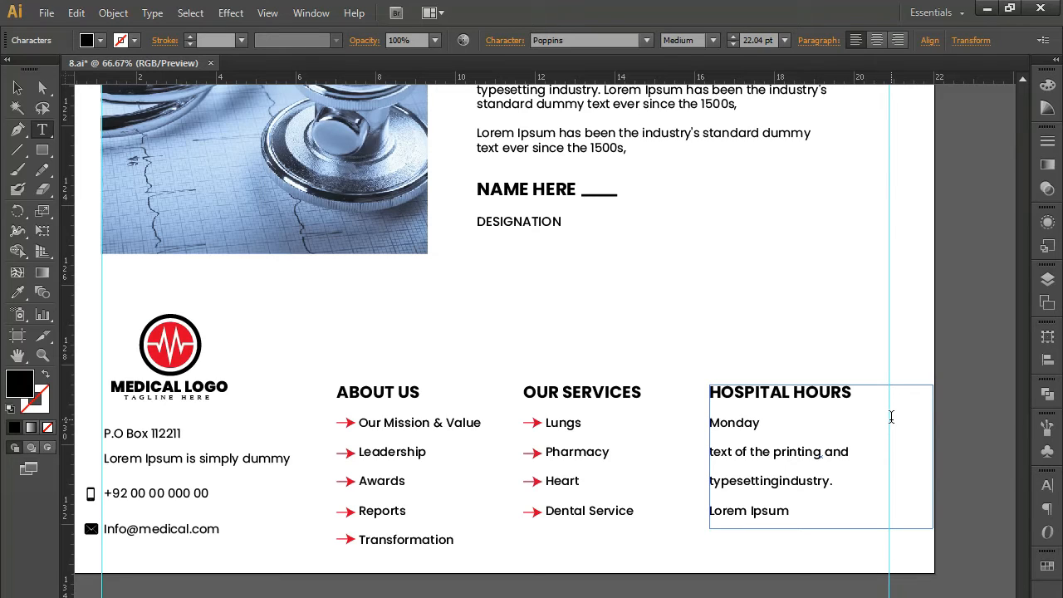
{"action": "type", "text": " - Friday 08:00 - 20:00"}
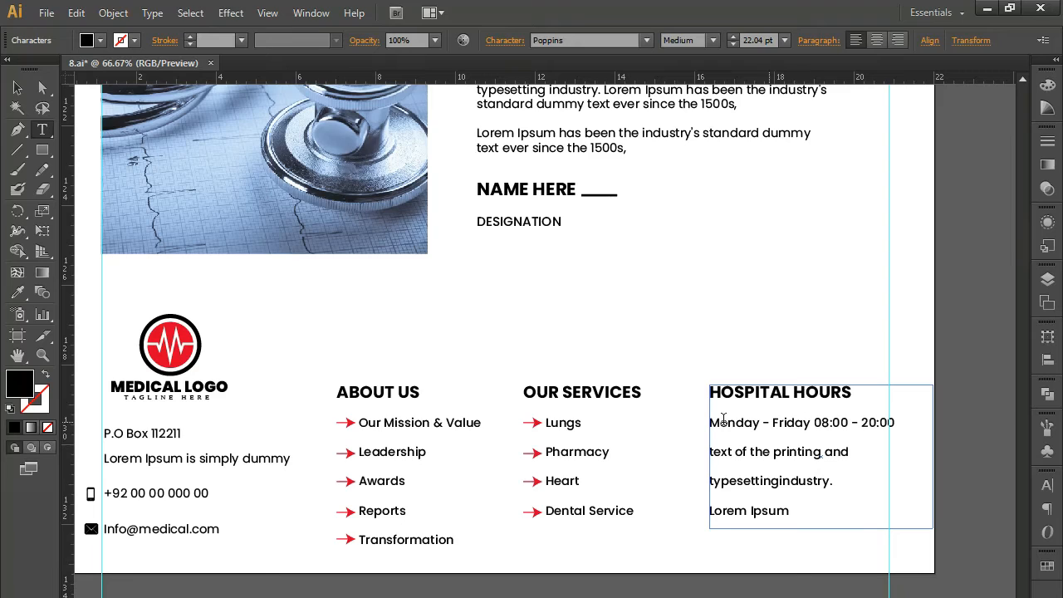
- Give the words "Monday - Friday" in the hours line a bolder font weight
{"action": "left_click_drag", "start_coordinate": [811, 423], "coordinate": [675, 417]}
{"action": "left_click", "coordinate": [714, 40]}
{"action": "left_click", "coordinate": [688, 125]}
{"action": "left_click", "coordinate": [23, 93]}
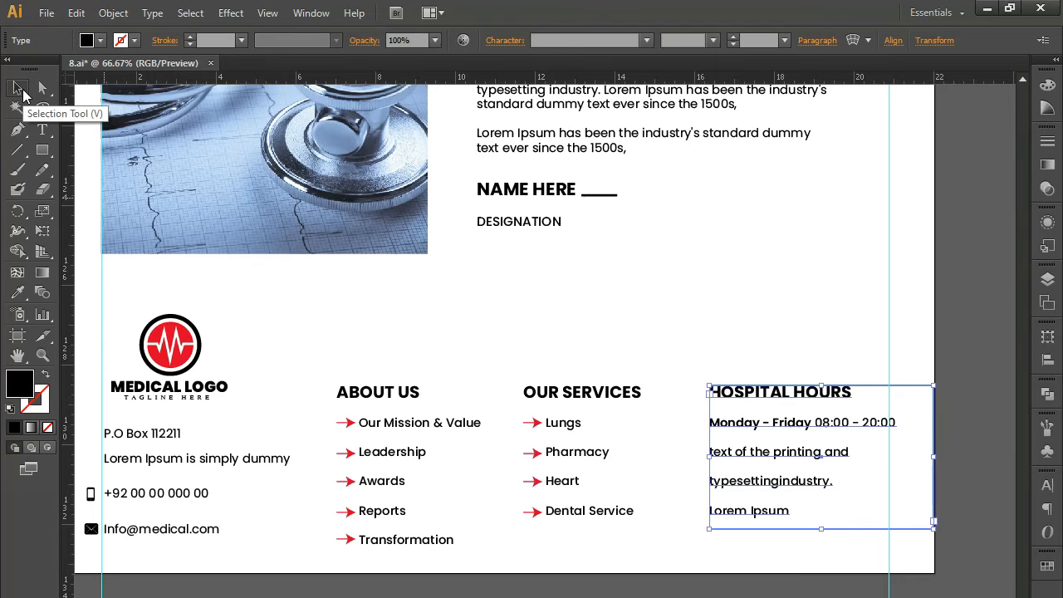
- Nudge the HOSPITAL HOURS text block left until its hours line ends at the page's right-hand guide
{"action": "key", "text": "Left"}
{"action": "key", "text": "Left"}
{"action": "key", "text": "Left"}
{"action": "key", "text": "Left"}
{"action": "key", "text": "Left"}
{"action": "key", "text": "Left"}
{"action": "key", "text": "Left"}
{"action": "key", "text": "Left"}
{"action": "key", "text": "Left"}
{"action": "key", "text": "Left"}
{"action": "key", "text": "Left"}
{"action": "key", "text": "Left"}
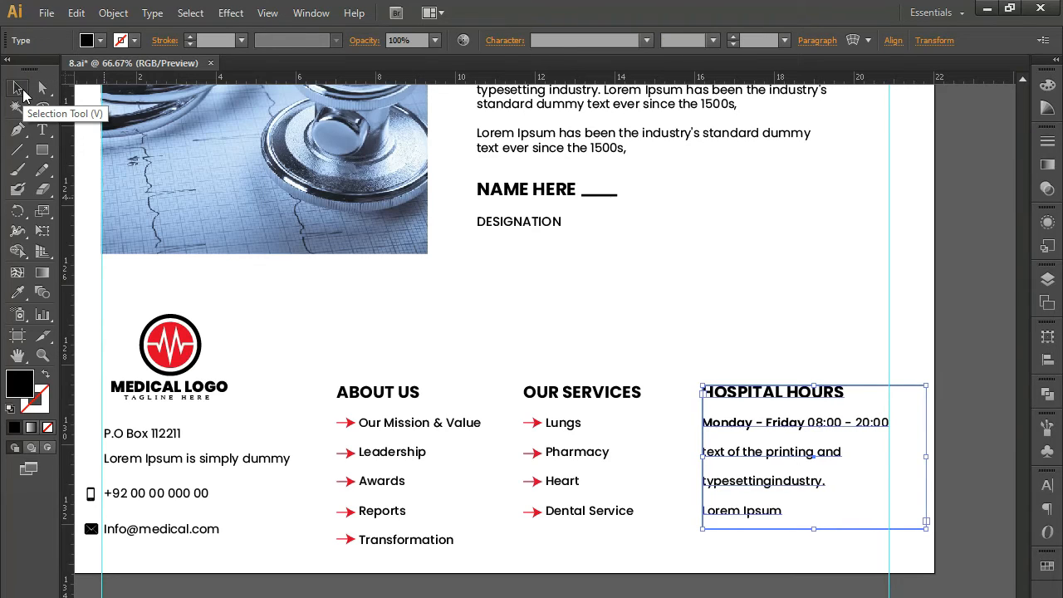
- Replace the second text line under HOSPITAL HOURS with "Saturday" followed by a gap and "08:00 - 20:00"
{"action": "double_click", "coordinate": [839, 450]}
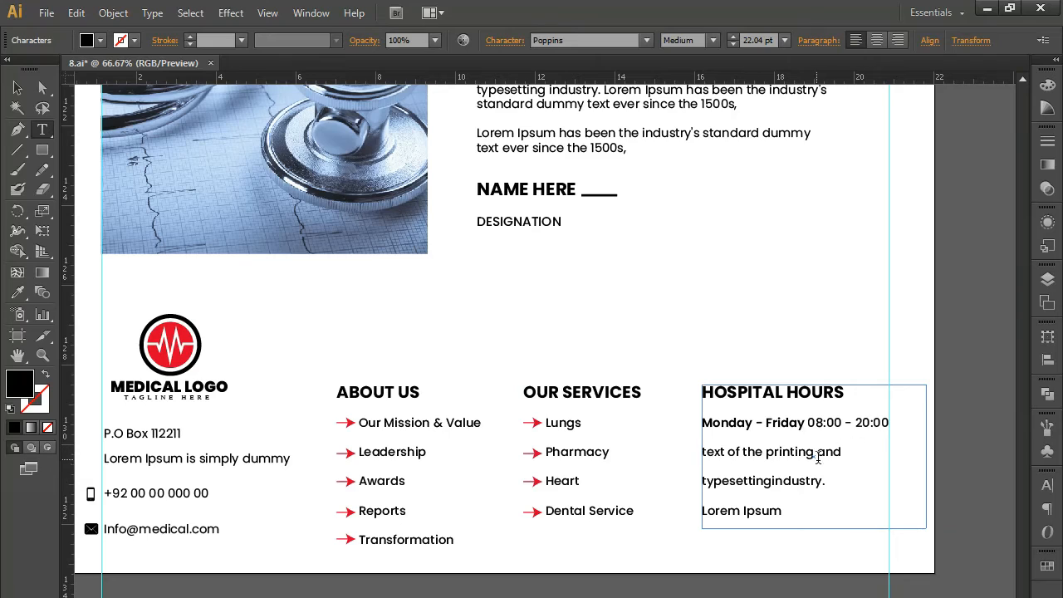
{"action": "left_click_drag", "start_coordinate": [839, 449], "coordinate": [702, 450]}
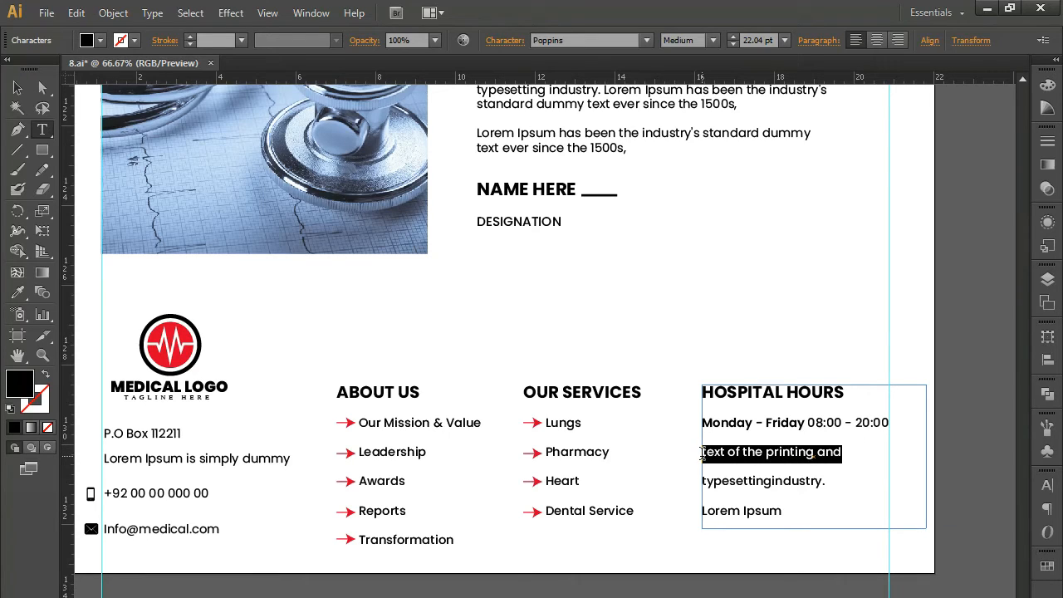
{"action": "type", "text": "Sat"}
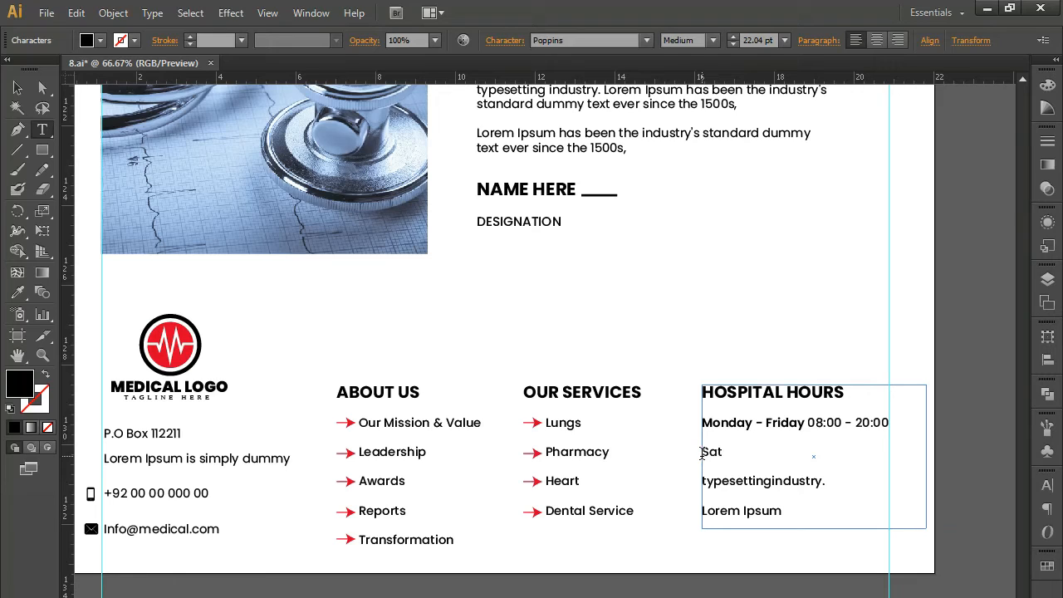
{"action": "type", "text": "urday"}
{"action": "type", "text": "08"}
{"action": "type", "text": ":00"}
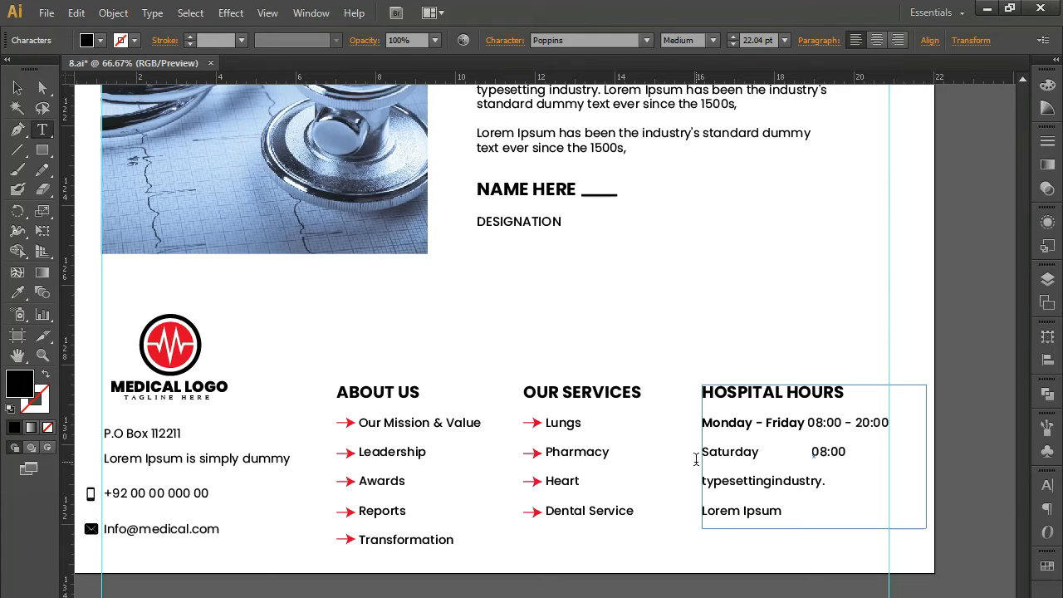
{"action": "type", "text": " - 20:00"}
- Tighten the gap in the Saturday line so its hours line up with the Monday - Friday hours above
{"action": "left_click", "coordinate": [812, 453]}
{"action": "key", "text": "shift+Home"}
{"action": "triple_click", "coordinate": [813, 452]}
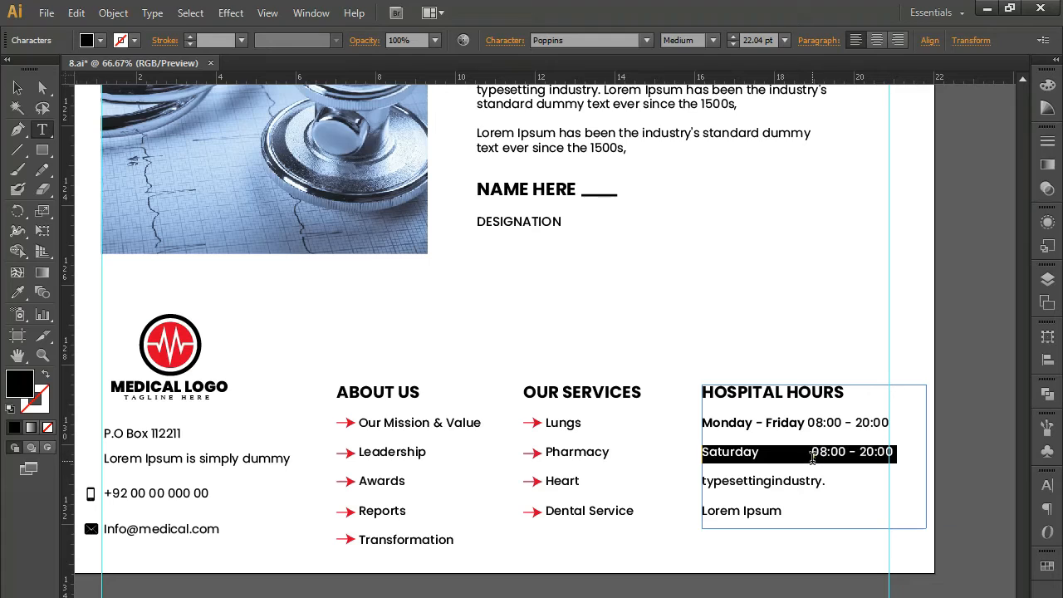
{"action": "double_click", "coordinate": [813, 460]}
{"action": "left_click", "coordinate": [813, 452]}
{"action": "key", "text": "BackSpace"}
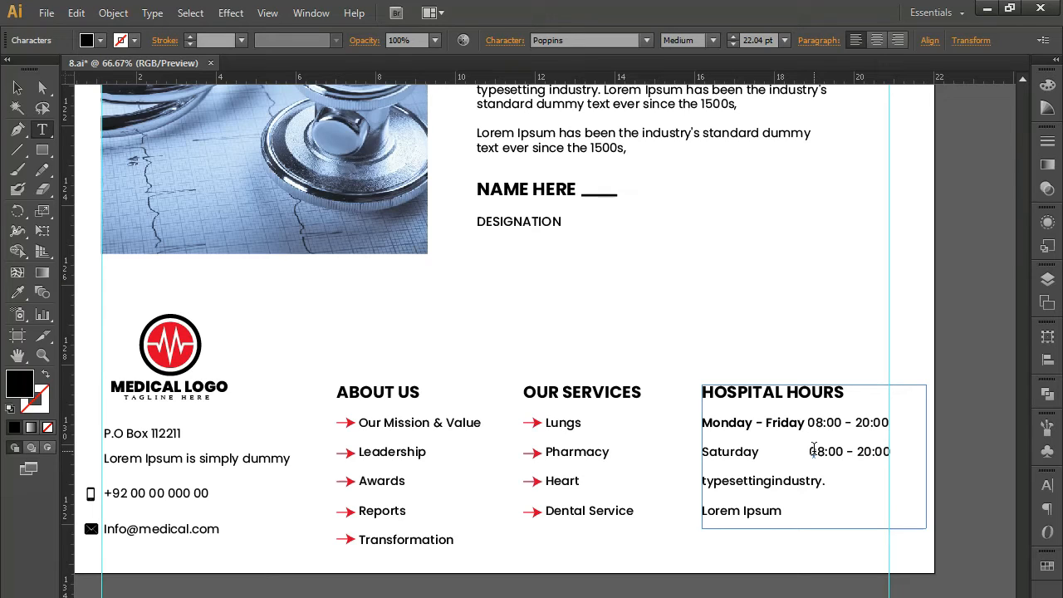
- Replace the third hours line with "Sunday" and "09:00 - 18:00", and remove the Lorem Ipsum line below it
{"action": "left_click_drag", "start_coordinate": [702, 481], "coordinate": [825, 474]}
{"action": "type", "text": "S"}
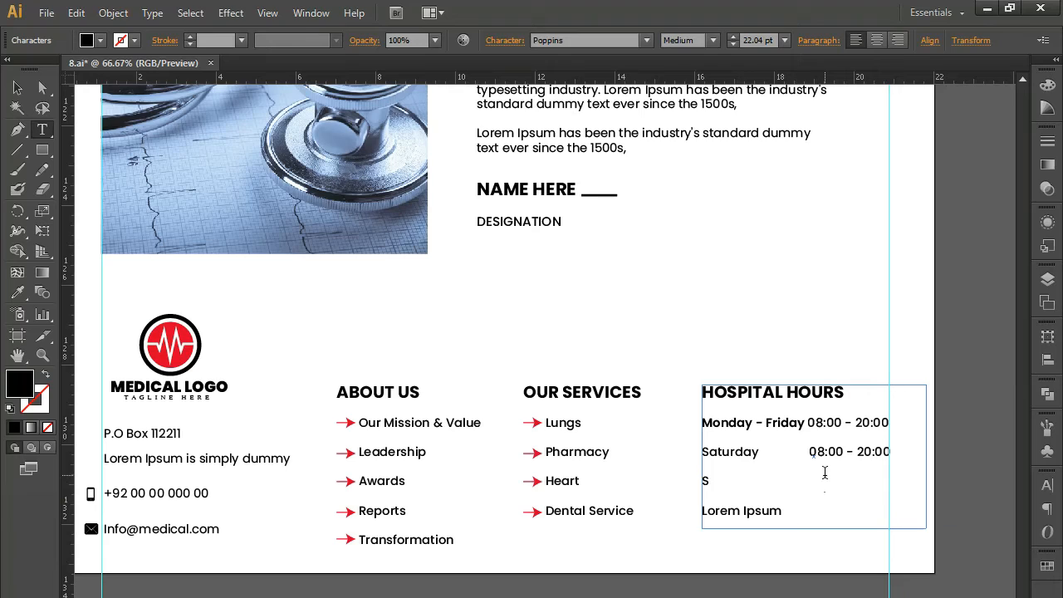
{"action": "type", "text": "unday"}
{"action": "key", "text": "Tab"}
{"action": "type", "text": "0"}
{"action": "type", "text": "9"}
{"action": "type", "text": ":00 -"}
{"action": "type", "text": "18\""}
{"action": "key", "text": "BackSpace"}
{"action": "key", "text": "BackSpace"}
{"action": "key", "text": "BackSpace"}
{"action": "type", "text": "18:00"}
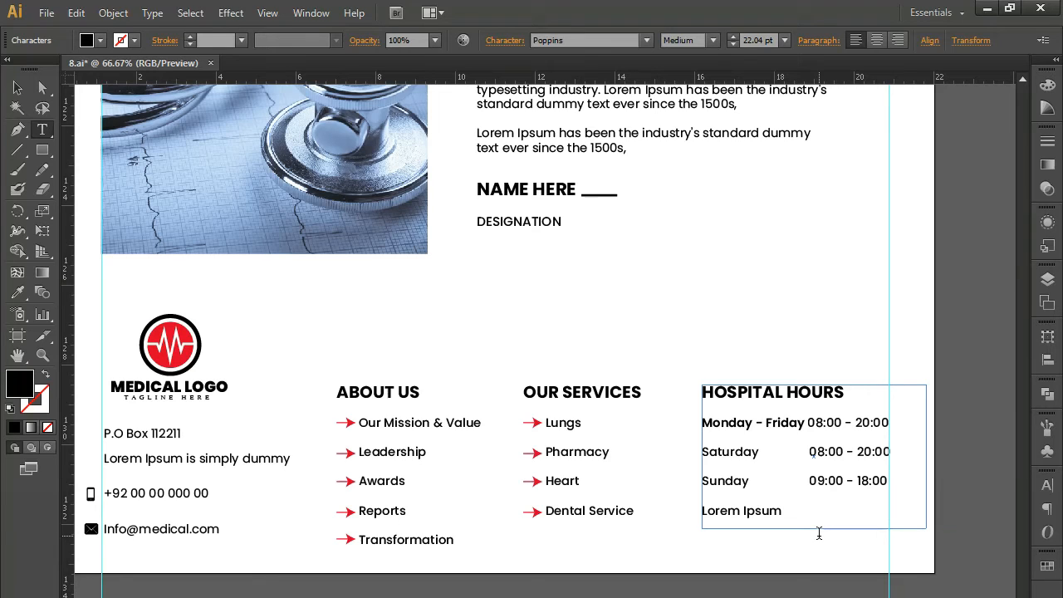
{"action": "left_click_drag", "start_coordinate": [780, 515], "coordinate": [684, 516]}
{"action": "left_click", "coordinate": [680, 515]}
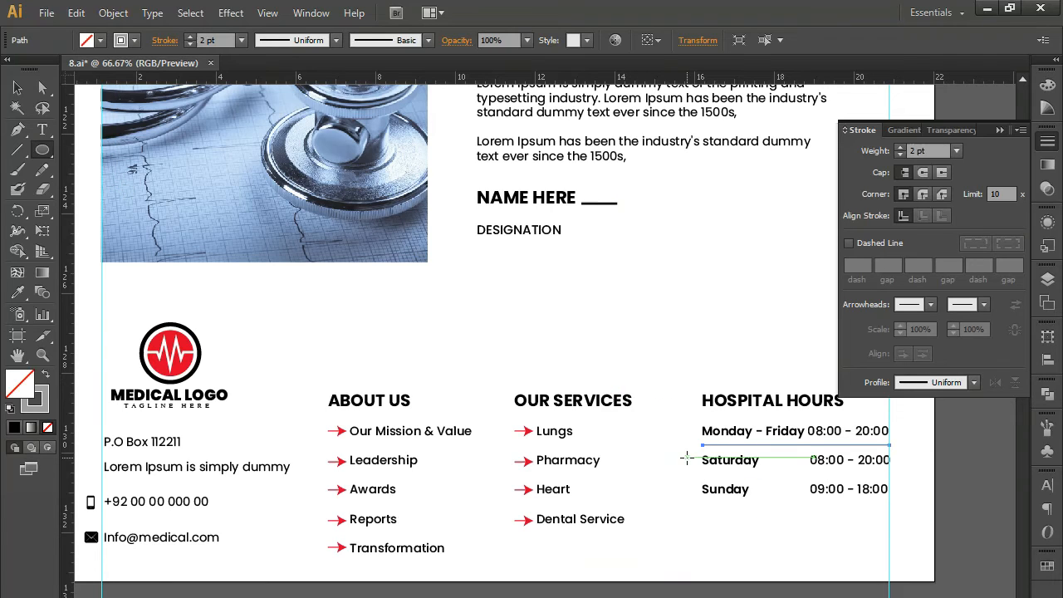
- Collapse the Stroke settings that cover the HOSPITAL HOURS column
{"action": "key", "text": "ctrl+plus"}
{"action": "key", "text": "ctrl+plus"}
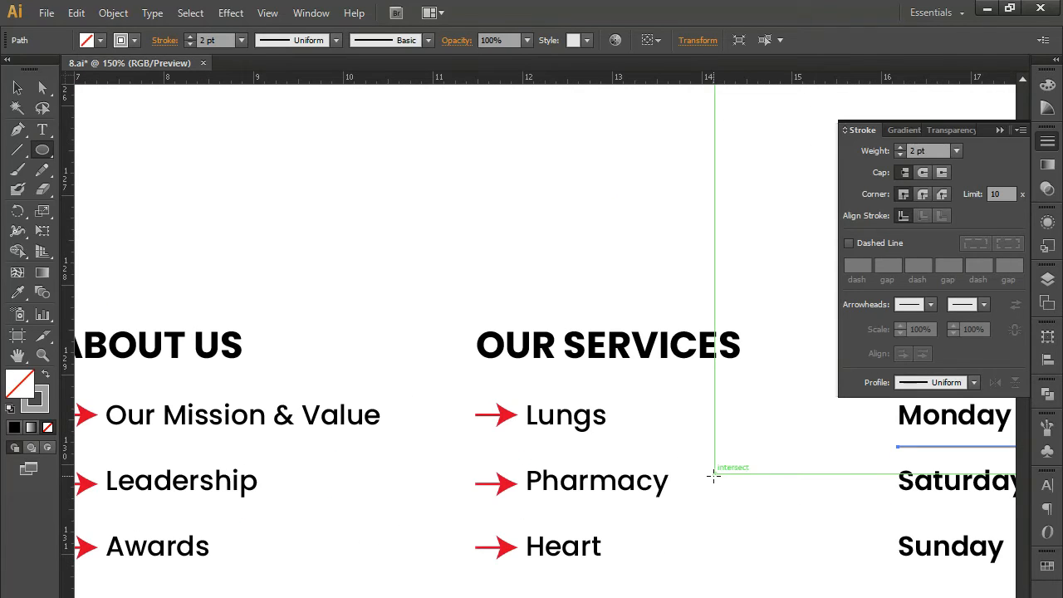
{"action": "left_click_drag", "start_coordinate": [856, 472], "coordinate": [662, 479]}
{"action": "left_click", "coordinate": [1000, 130]}
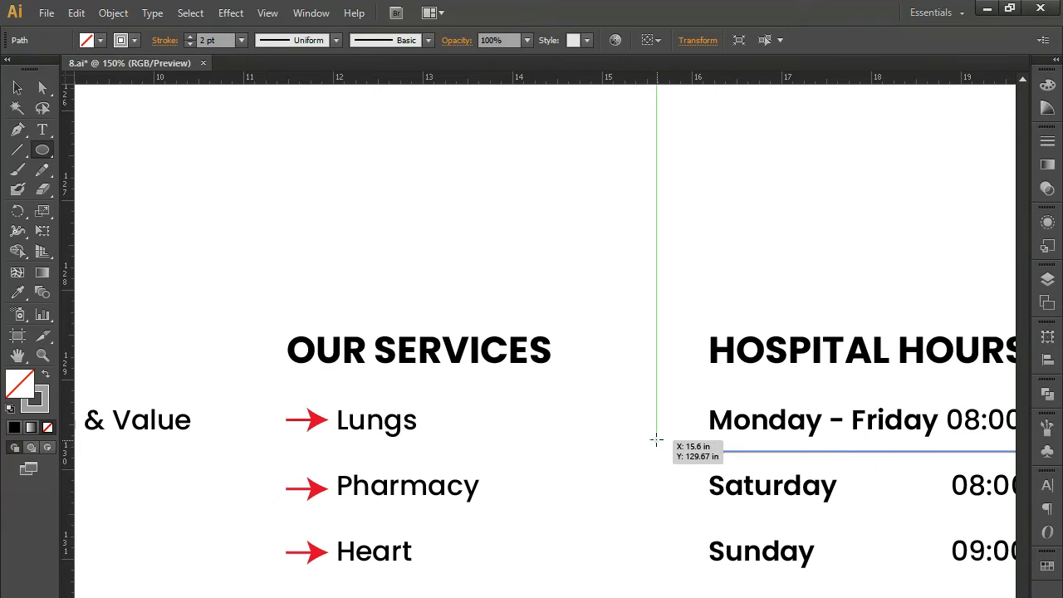
{"action": "left_click", "coordinate": [648, 442]}
{"action": "left_click", "coordinate": [558, 444]}
{"action": "left_click", "coordinate": [646, 438]}
{"action": "left_click", "coordinate": [566, 448]}
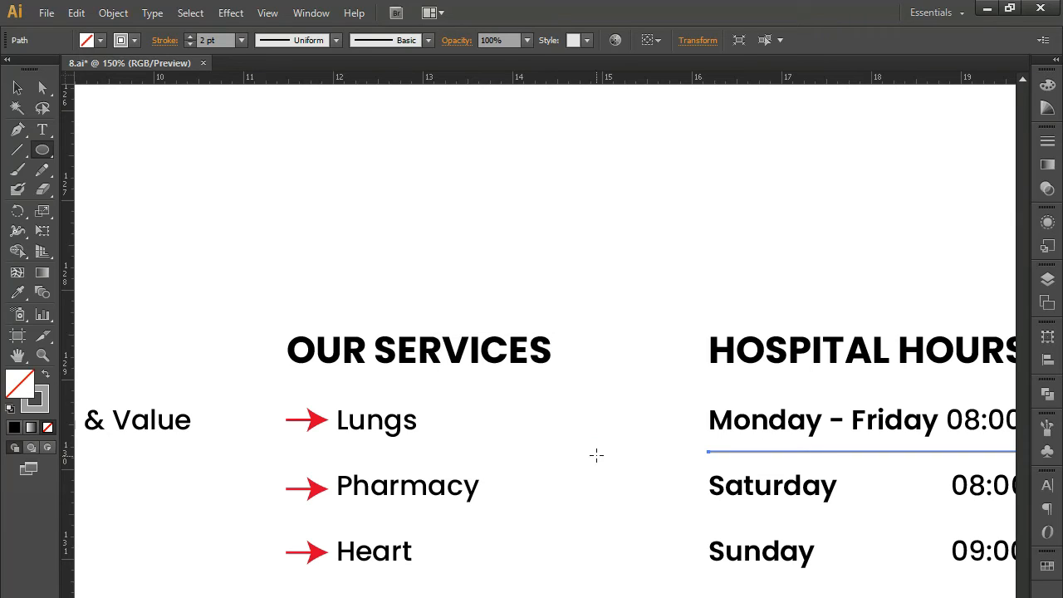
{"action": "left_click", "coordinate": [651, 480]}
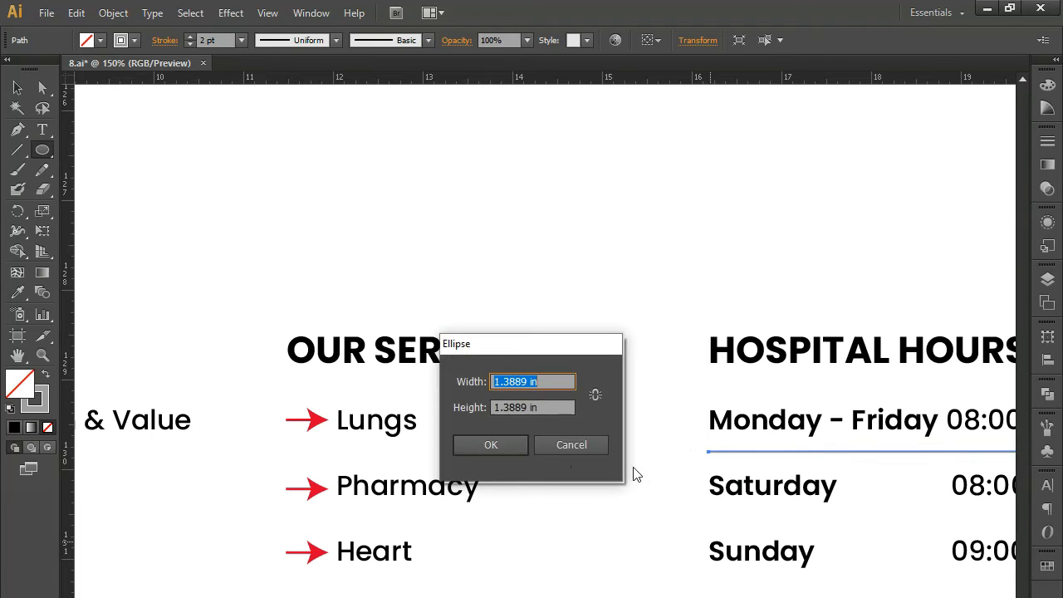
{"action": "left_click", "coordinate": [565, 442]}
- Draw a small unfilled grey-outlined circle left of the Monday - Friday line and nudge it up and right beside the text
{"action": "left_click_drag", "start_coordinate": [633, 432], "coordinate": [684, 472]}
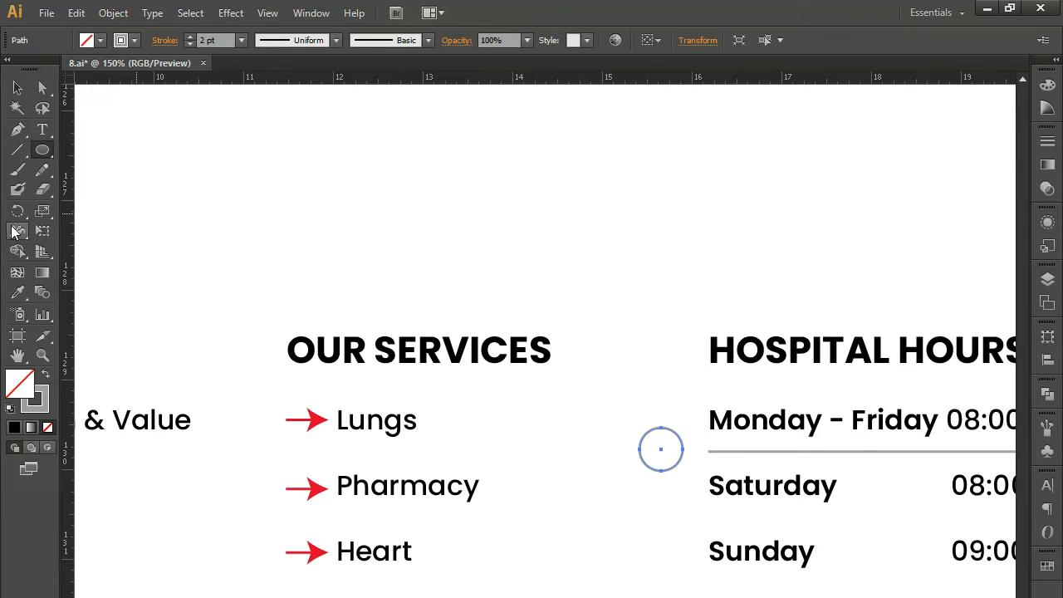
{"action": "key", "text": "Up"}
{"action": "key", "text": "Up"}
{"action": "key", "text": "Up"}
{"action": "key", "text": "Up"}
{"action": "key", "text": "Up"}
{"action": "key", "text": "Up"}
{"action": "key", "text": "Up"}
{"action": "key", "text": "Up"}
{"action": "key", "text": "Up"}
{"action": "key", "text": "Up"}
{"action": "key", "text": "Up"}
{"action": "key", "text": "Up"}
{"action": "key", "text": "Up"}
{"action": "key", "text": "Up"}
{"action": "key", "text": "Up"}
{"action": "key", "text": "Up"}
{"action": "key", "text": "Up"}
{"action": "key", "text": "Up"}
{"action": "key", "text": "Up"}
{"action": "key", "text": "Up"}
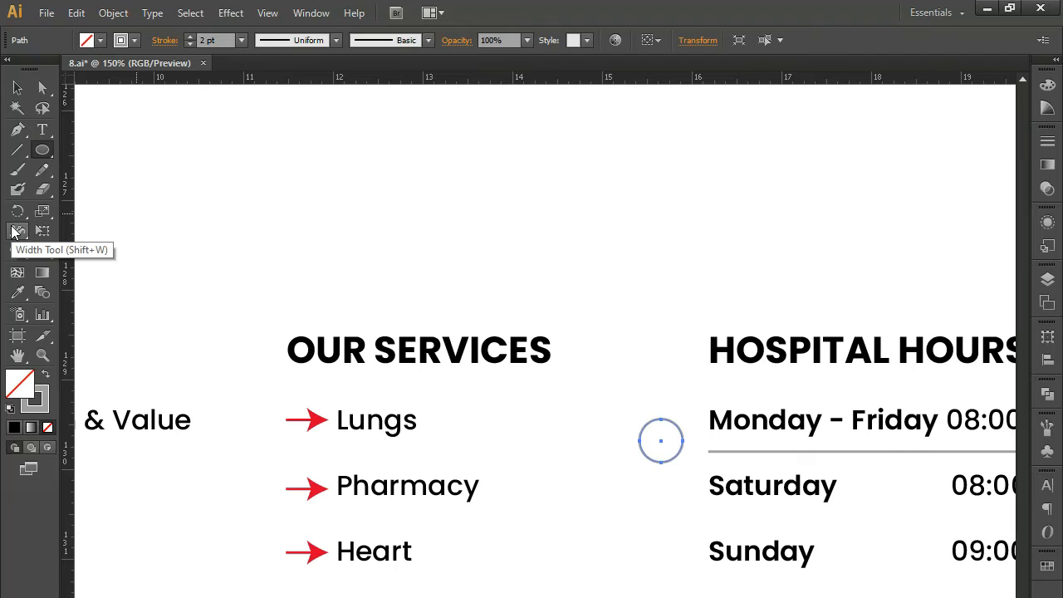
{"action": "key", "text": "Down"}
{"action": "key", "text": "Down"}
{"action": "key", "text": "Down"}
{"action": "key", "text": "Down"}
{"action": "key", "text": "Right"}
{"action": "key", "text": "Right"}
{"action": "key", "text": "Right"}
{"action": "key", "text": "Right"}
{"action": "key", "text": "Right"}
{"action": "key", "text": "Right"}
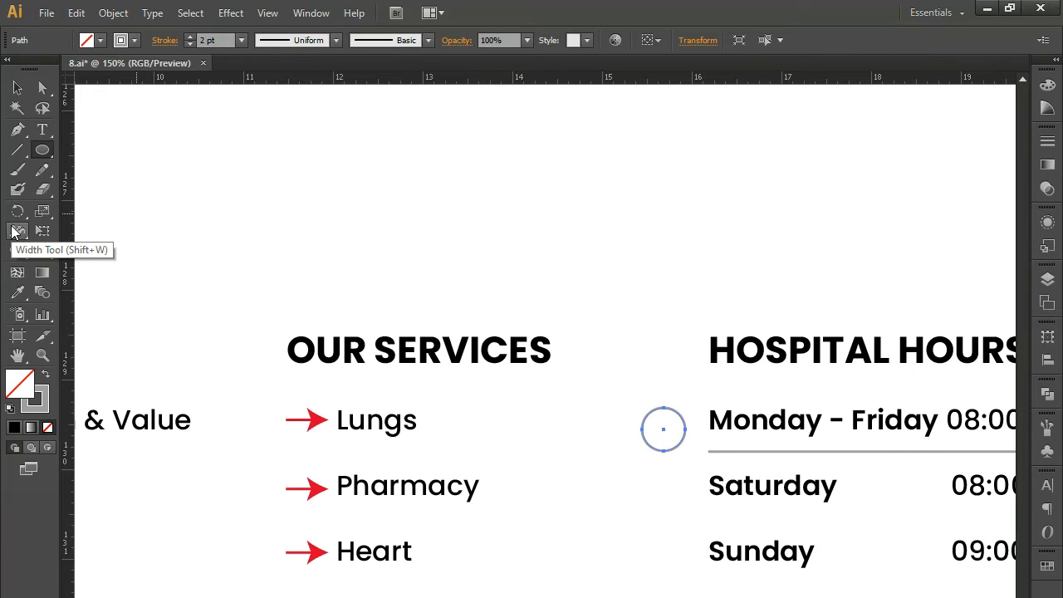
{"action": "key", "text": "Right"}
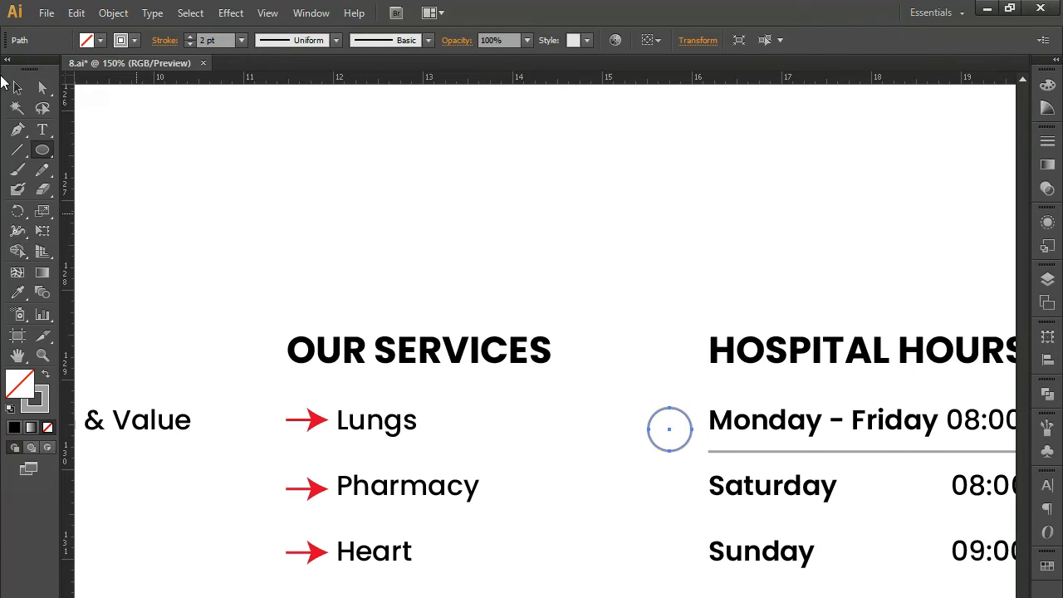
{"action": "left_click", "coordinate": [19, 90]}
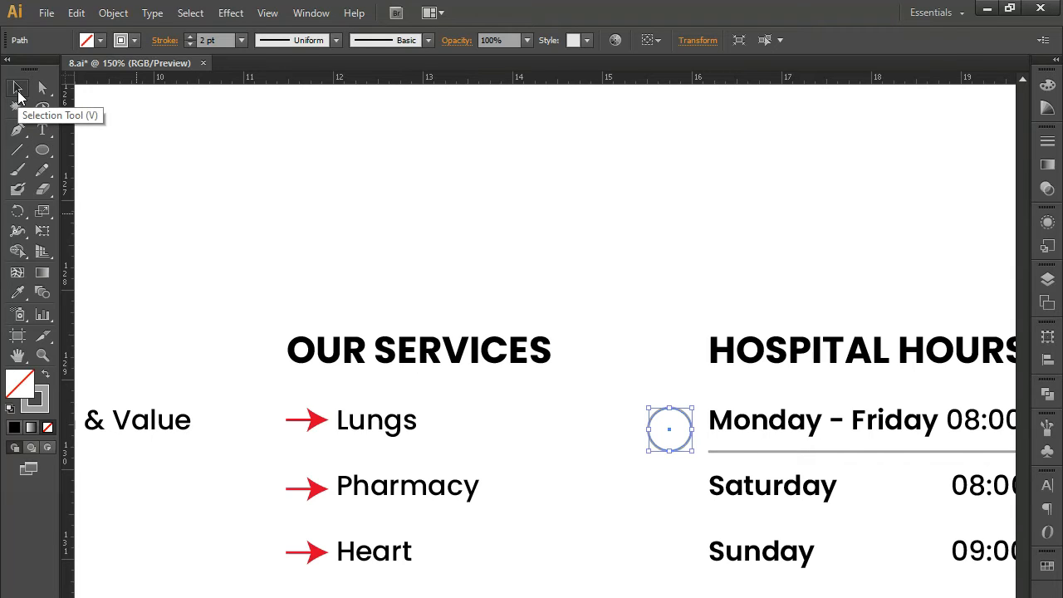
- Draw a short vertical clock hand inside the circle with the Pen tool and extend its lower end slightly past the centre
{"action": "left_click", "coordinate": [18, 129]}
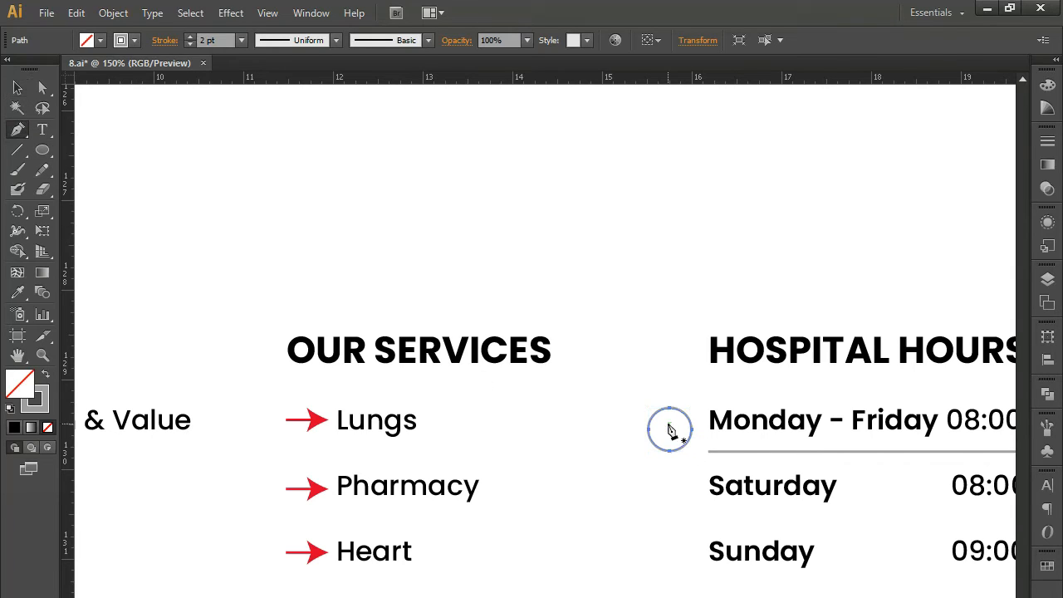
{"action": "left_click", "coordinate": [669, 430], "text": "ctrl"}
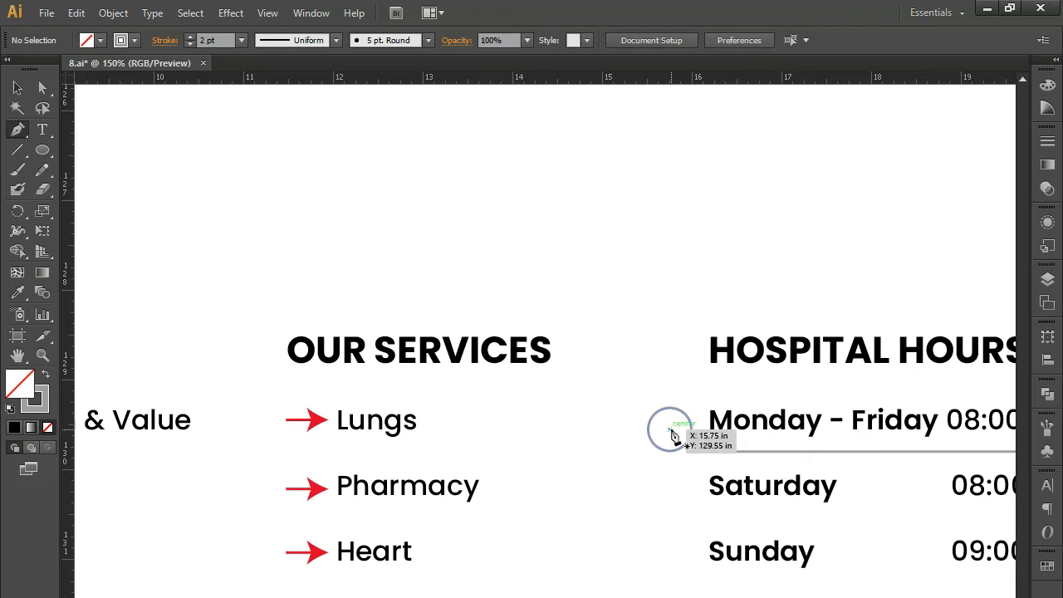
{"action": "left_click", "coordinate": [670, 426]}
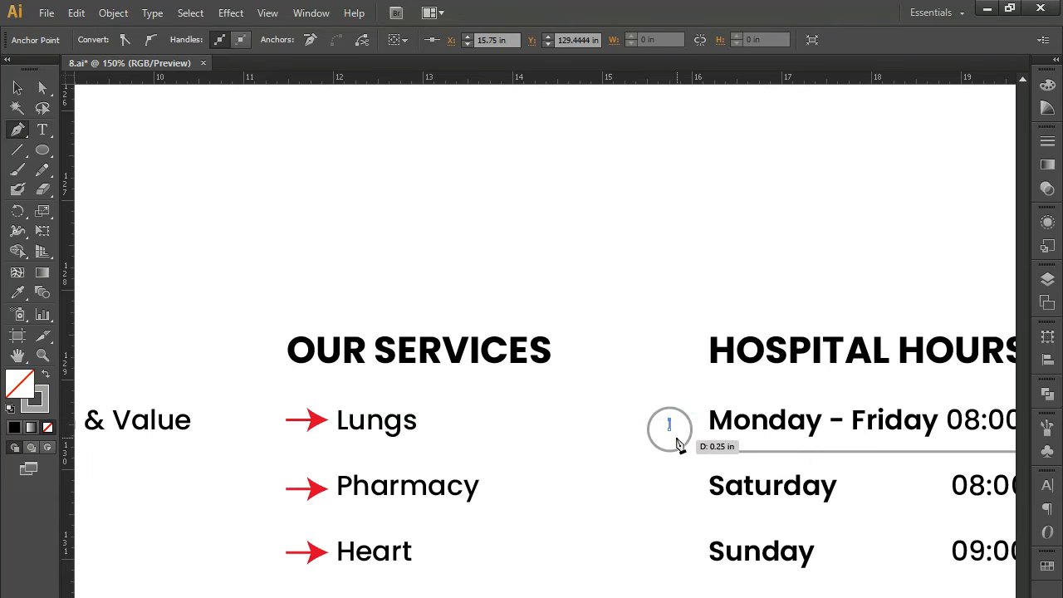
{"action": "key", "text": "ctrl+plus"}
{"action": "key", "text": "ctrl+plus"}
{"action": "key", "text": "ctrl+plus"}
{"action": "left_click_drag", "start_coordinate": [585, 411], "coordinate": [481, 412]}
{"action": "key", "text": "a"}
{"action": "left_click", "coordinate": [589, 418]}
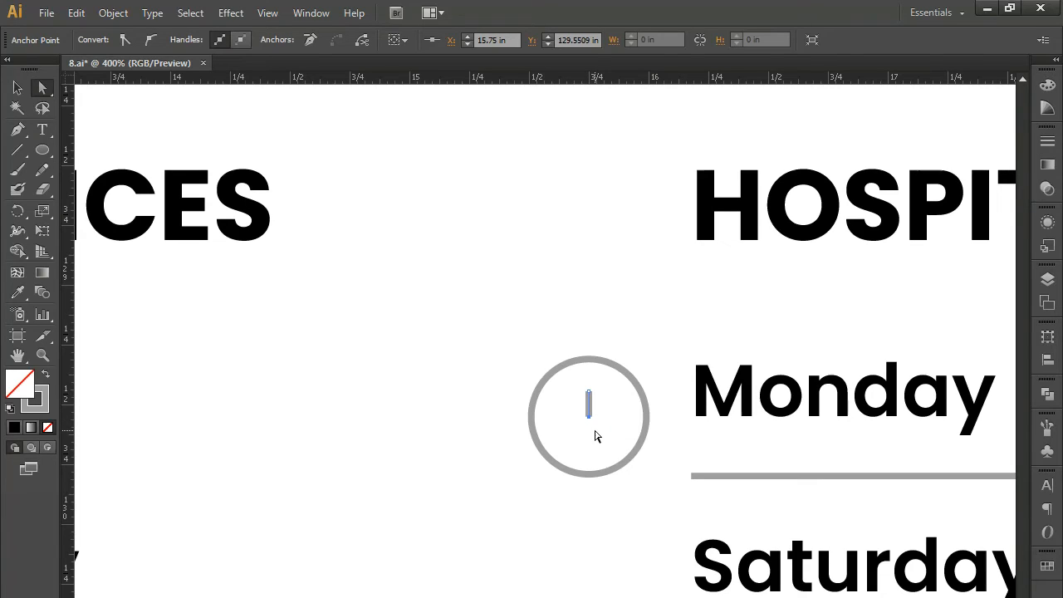
{"action": "key", "text": "p"}
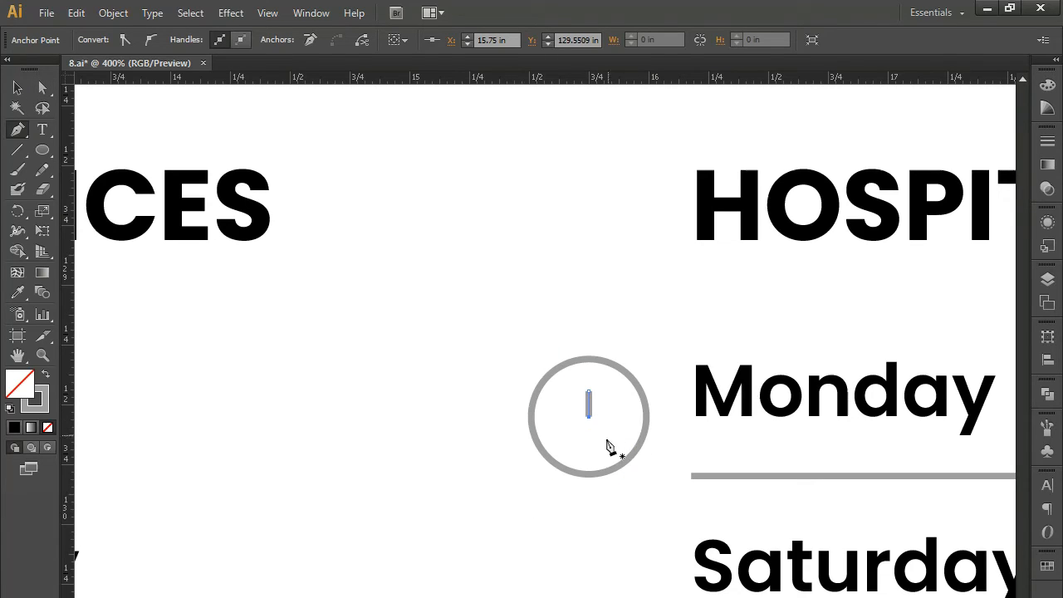
{"action": "key", "text": "Down"}
{"action": "key", "text": "Down"}
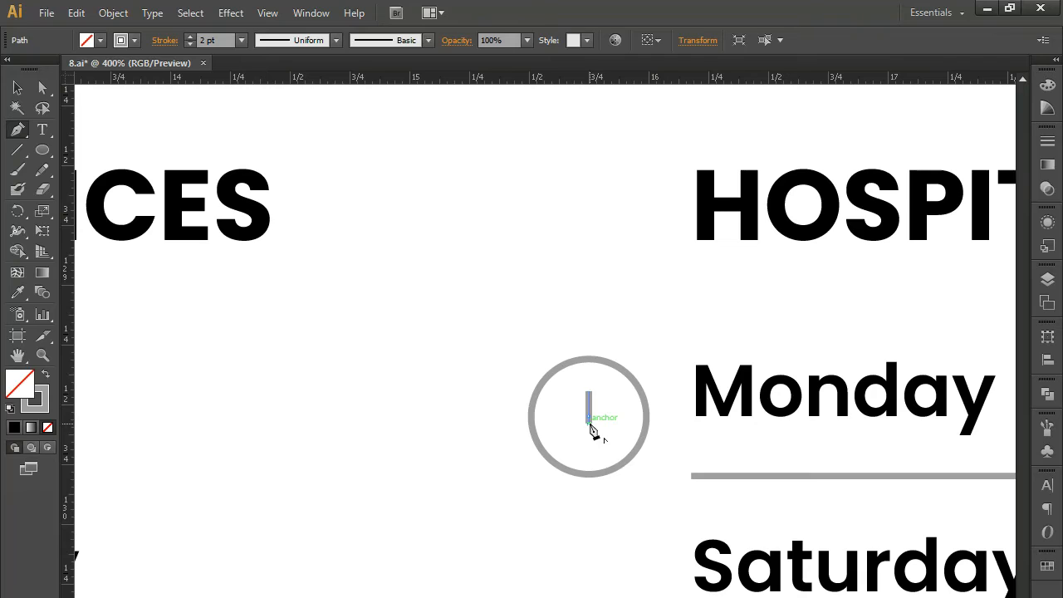
- Continue the clock hand path with a short diagonal segment toward the circle's lower right, and finish the path
{"action": "left_click", "coordinate": [589, 422]}
{"action": "left_click", "coordinate": [608, 447]}
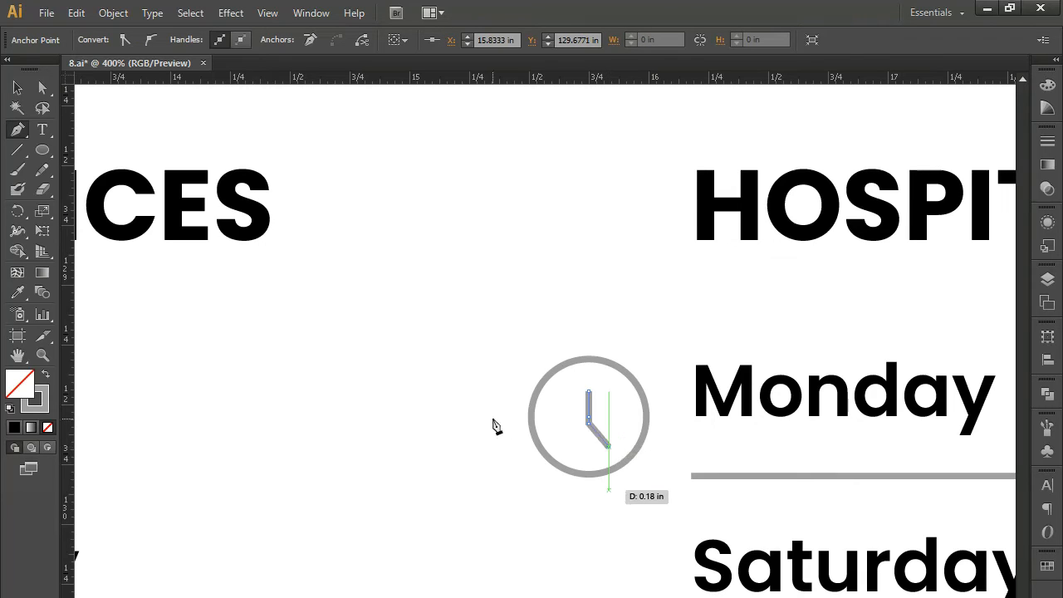
{"action": "left_click", "coordinate": [18, 87]}
{"action": "key", "text": "Return"}
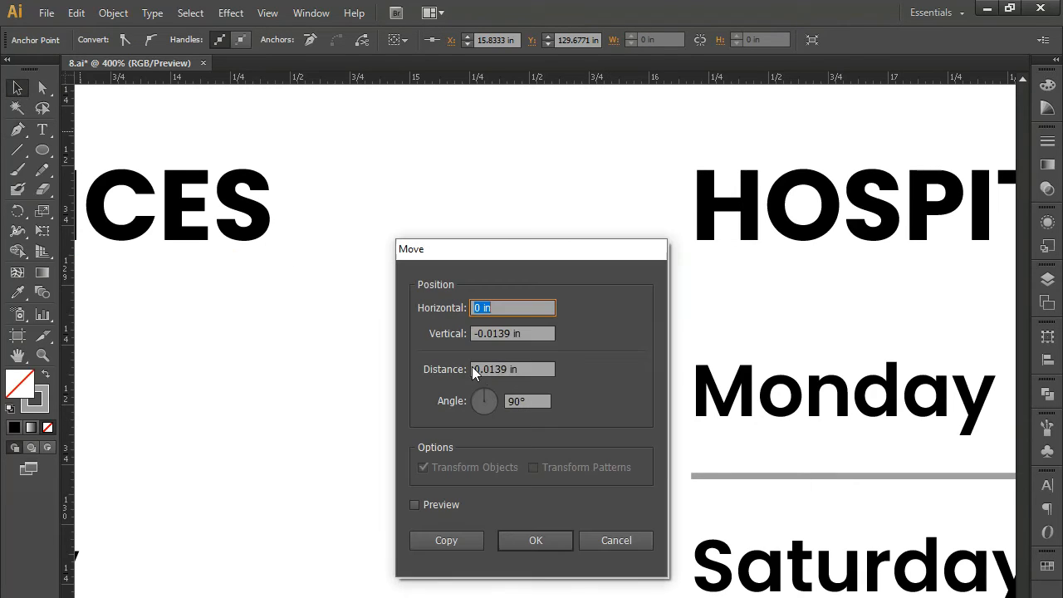
{"action": "key", "text": "Escape"}
{"action": "left_click", "coordinate": [473, 435]}
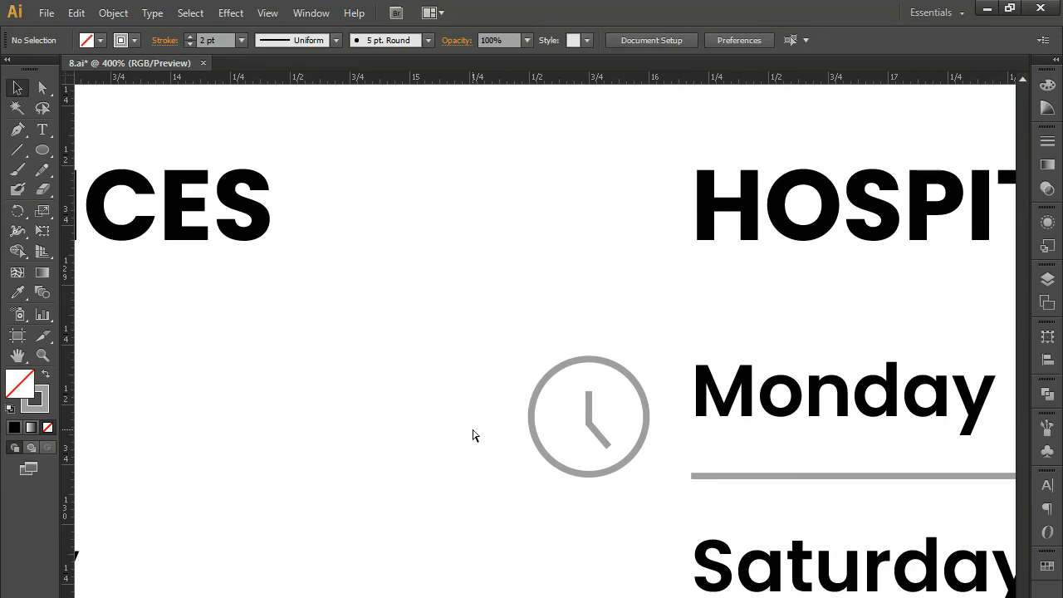
- Select the clock's circle and hands and expand their fill and stroke into shapes
{"action": "key", "text": "ctrl+minus"}
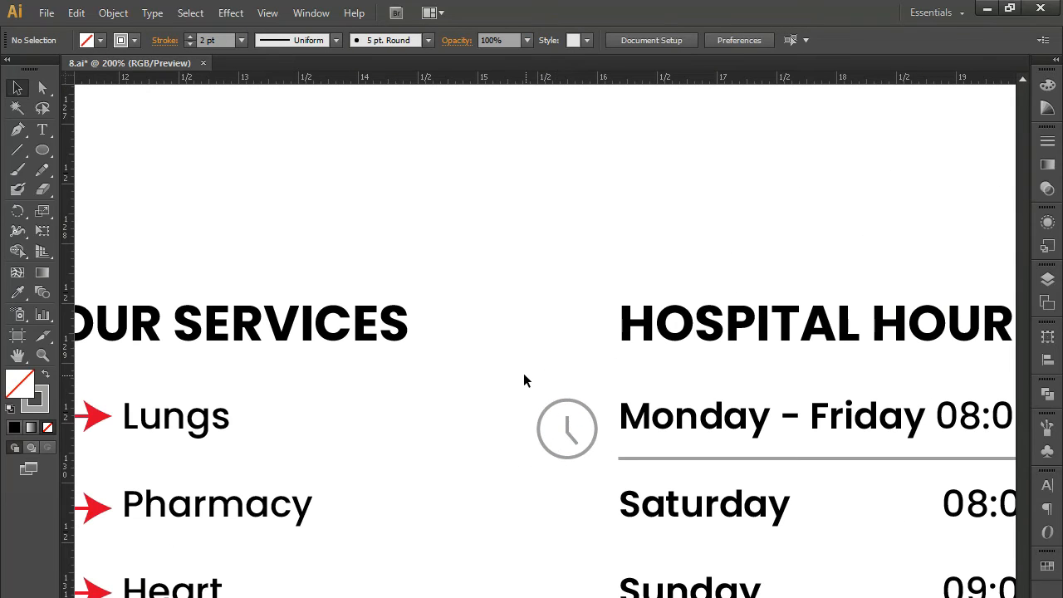
{"action": "left_click_drag", "start_coordinate": [503, 371], "coordinate": [562, 491]}
{"action": "left_click_drag", "start_coordinate": [563, 360], "coordinate": [583, 462]}
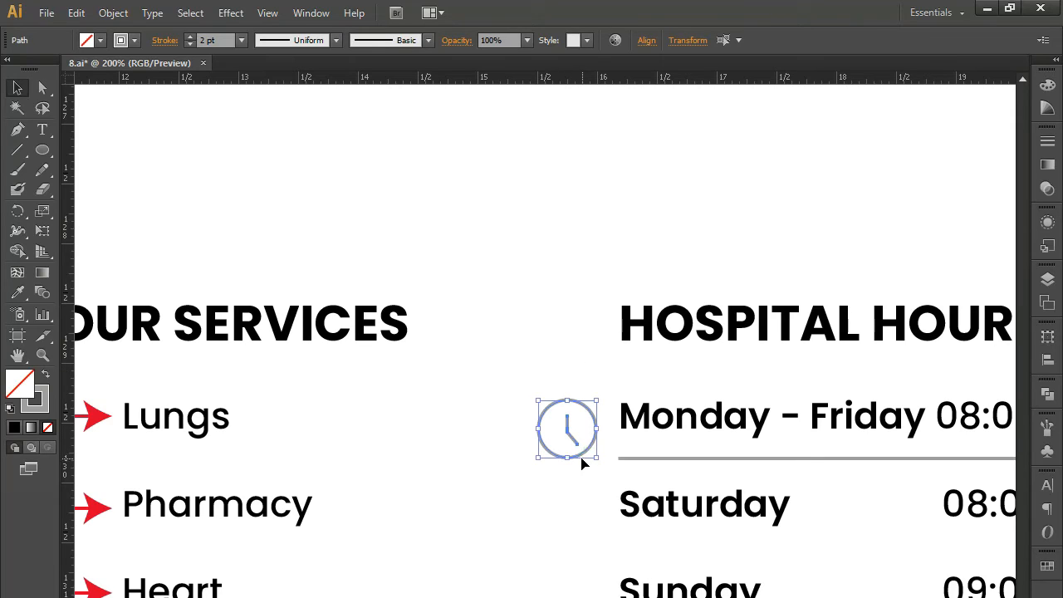
{"action": "left_click", "coordinate": [113, 12]}
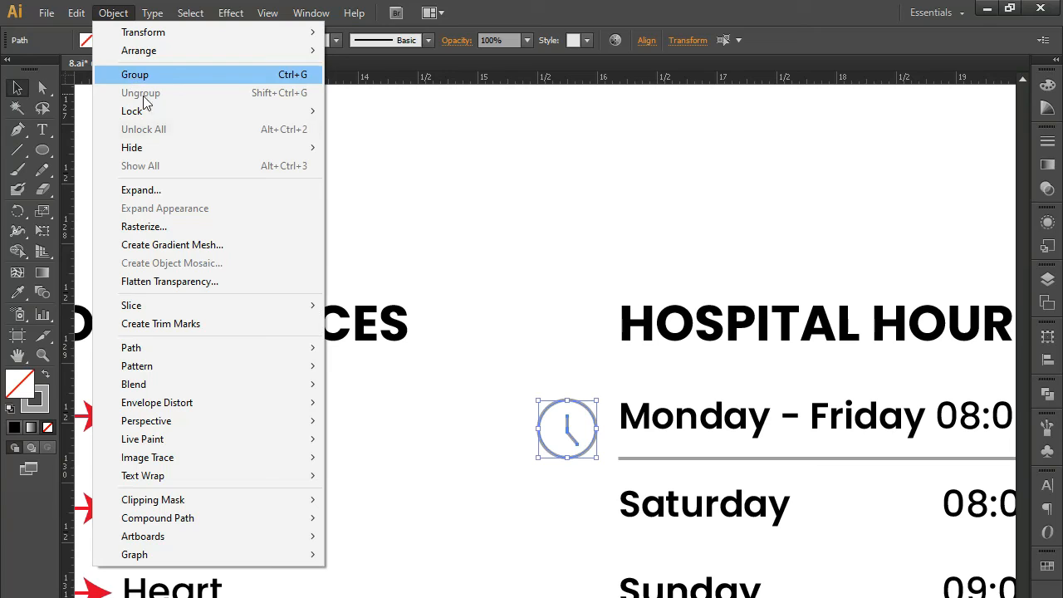
{"action": "left_click", "coordinate": [147, 191]}
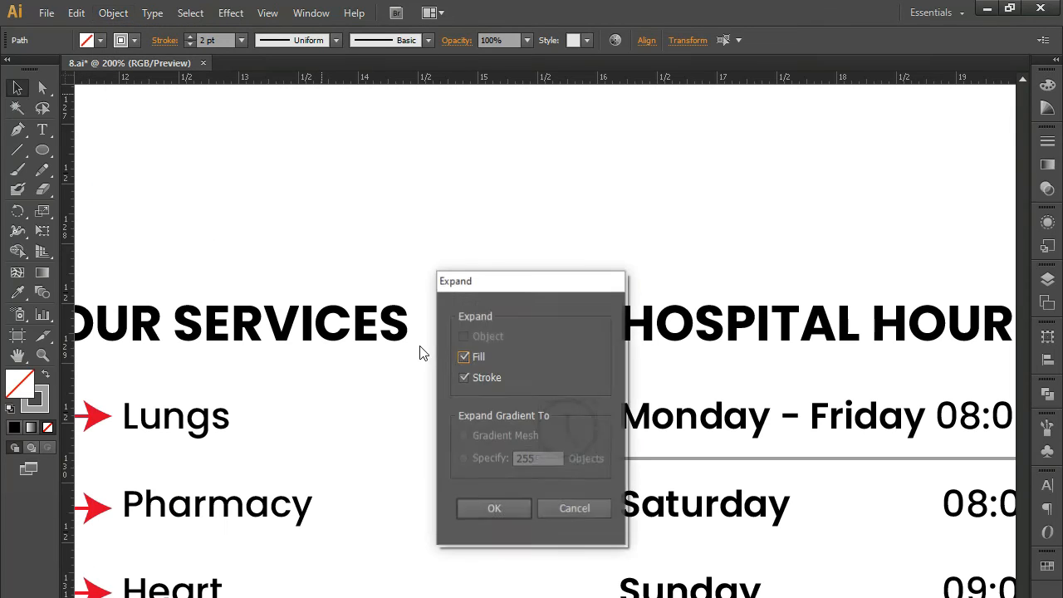
{"action": "left_click", "coordinate": [476, 511]}
{"action": "left_click", "coordinate": [476, 511]}
- Duplicate the clock icon together with the grey divider line down to the Saturday row
{"action": "left_click", "coordinate": [567, 428]}
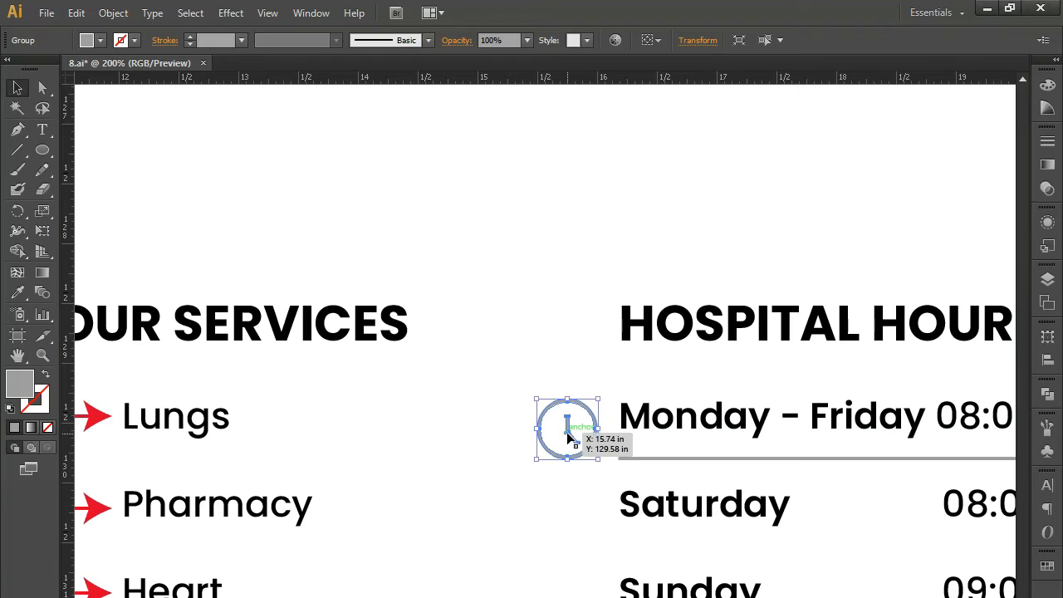
{"action": "left_click", "coordinate": [673, 459], "text": "shift"}
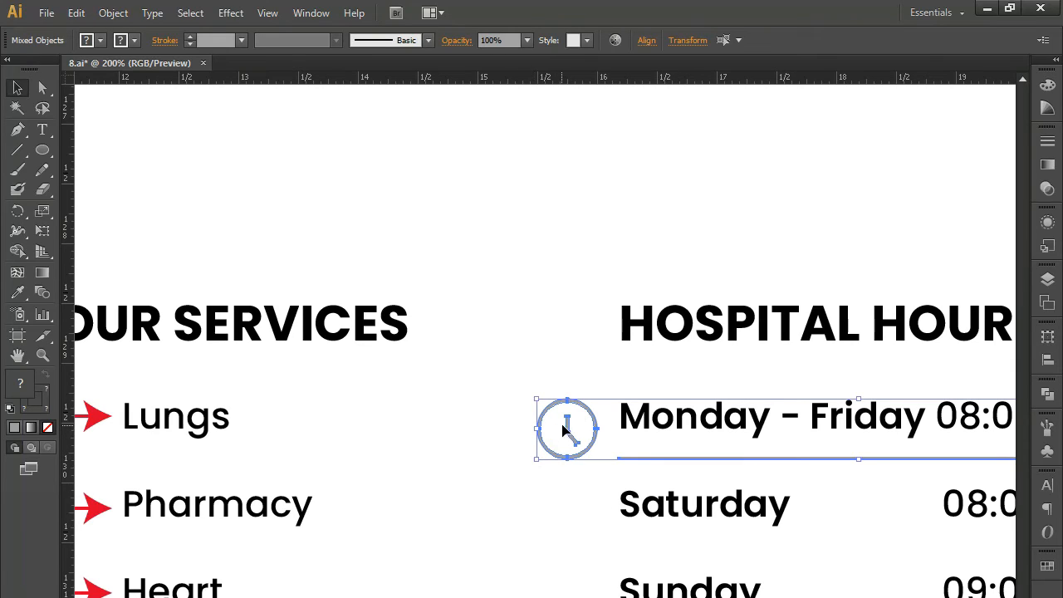
{"action": "left_click_drag", "start_coordinate": [570, 428], "coordinate": [569, 492]}
{"action": "key", "text": "ctrl+z"}
{"action": "left_click_drag", "start_coordinate": [570, 435], "coordinate": [562, 536]}
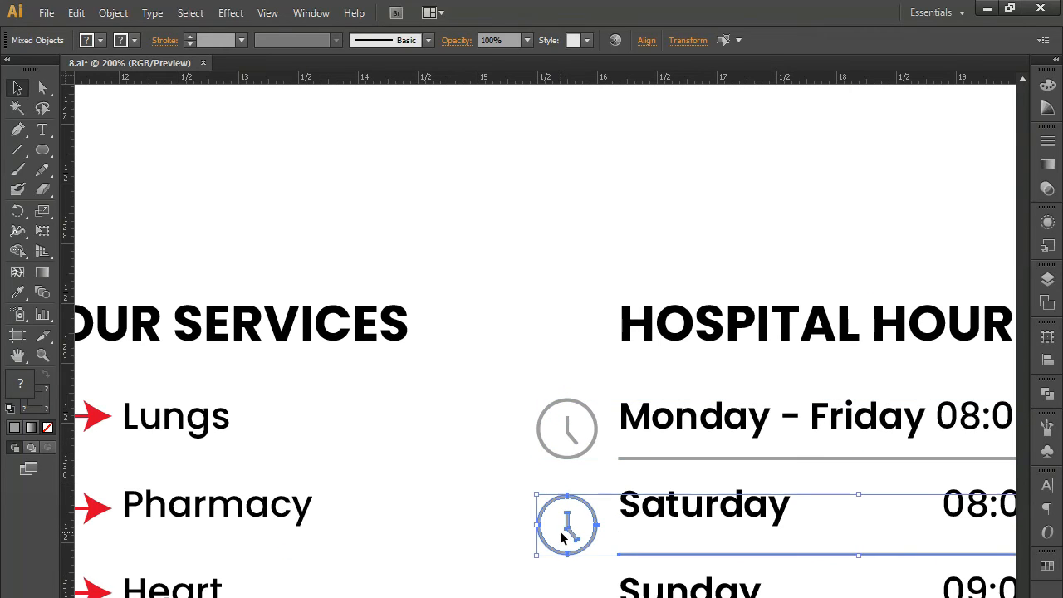
- Nudge the copied clock icon and divider line up to fit the Saturday row
{"action": "key", "text": "Up"}
{"action": "key", "text": "Up"}
{"action": "key", "text": "Up"}
{"action": "key", "text": "Up"}
{"action": "key", "text": "Up"}
{"action": "key", "text": "Up"}
{"action": "key", "text": "Up"}
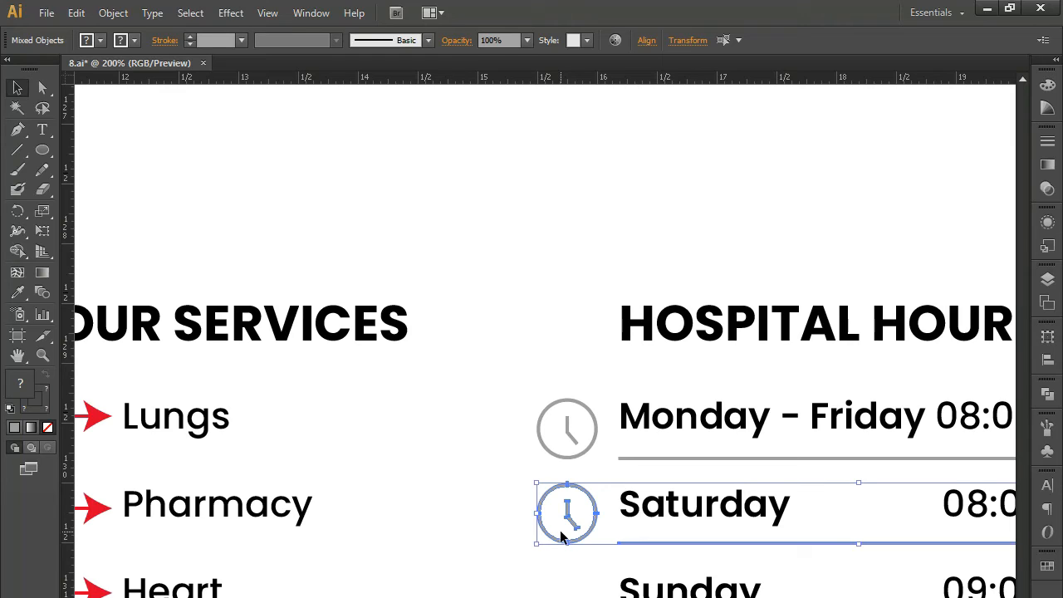
- Duplicate the clock icon and divider line from the Saturday row down to the Sunday row
{"action": "left_click", "coordinate": [568, 513]}
{"action": "key", "text": "alt"}
{"action": "left_click_drag", "start_coordinate": [564, 511], "coordinate": [565, 592]}
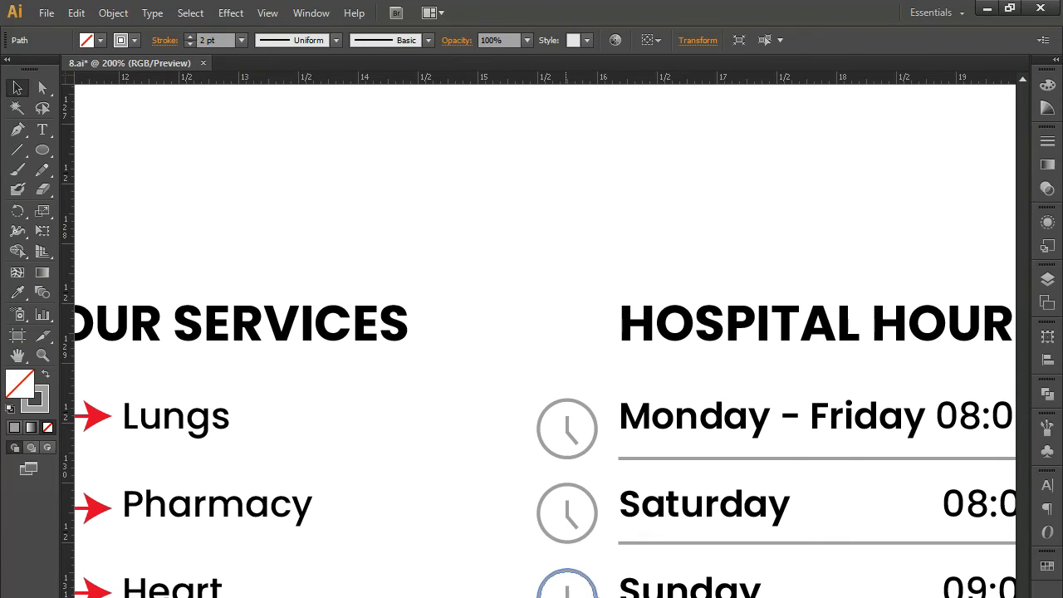
{"action": "left_click", "coordinate": [764, 39]}
{"action": "left_click", "coordinate": [794, 39]}
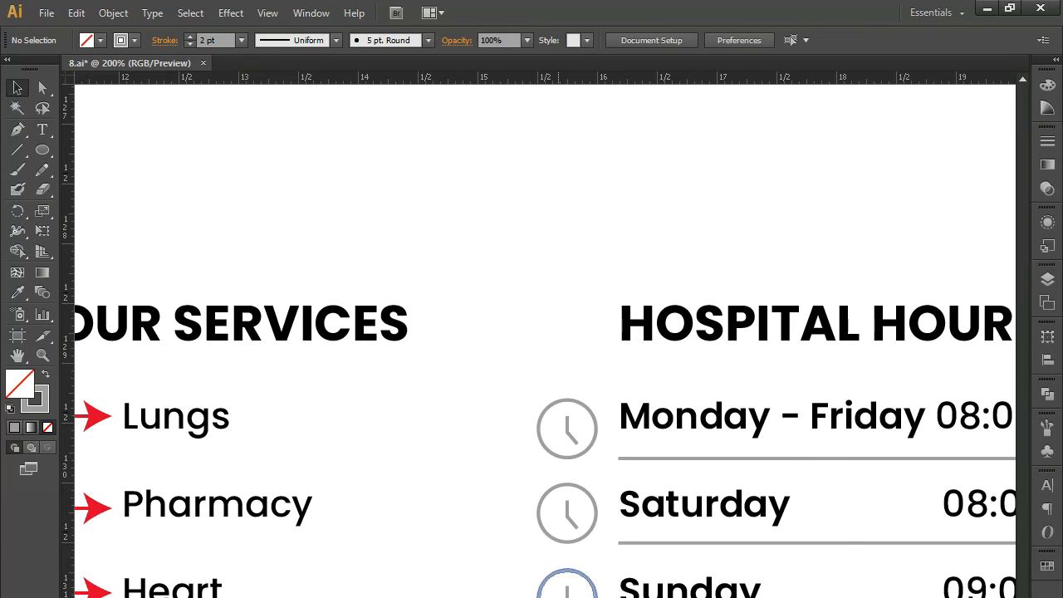
- Nudge the Sunday clock icon slightly down to line up with its row, and deselect it
{"action": "left_click", "coordinate": [558, 596]}
{"action": "key", "text": "Down"}
{"action": "key", "text": "Down"}
{"action": "key", "text": "ctrl+minus"}
{"action": "key", "text": "ctrl+minus"}
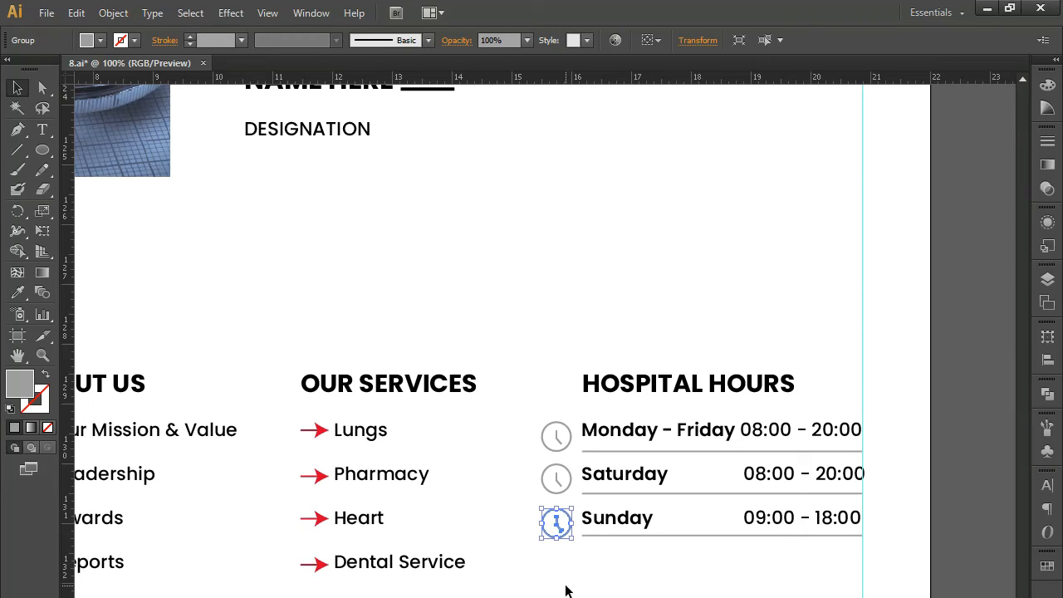
{"action": "left_click", "coordinate": [566, 590]}
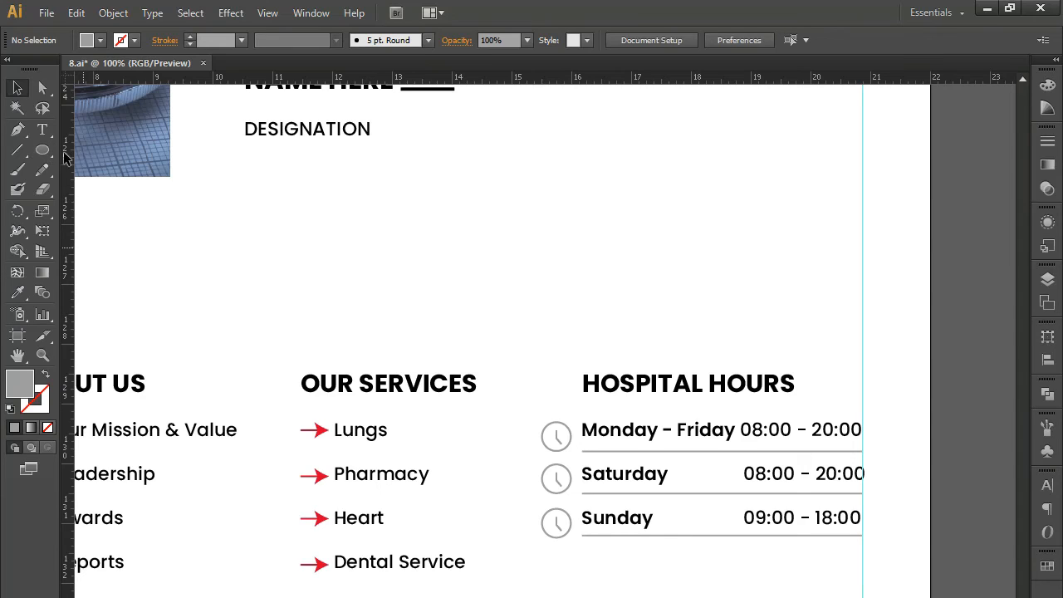
{"action": "left_click", "coordinate": [83, 163]}
{"action": "key", "text": "m"}
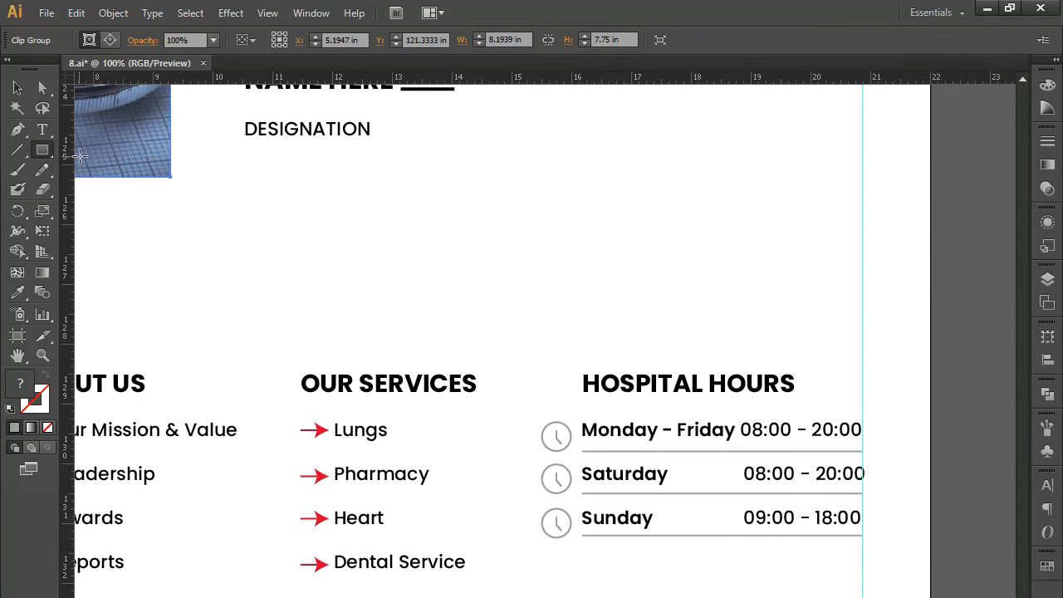
{"action": "left_click", "coordinate": [534, 334]}
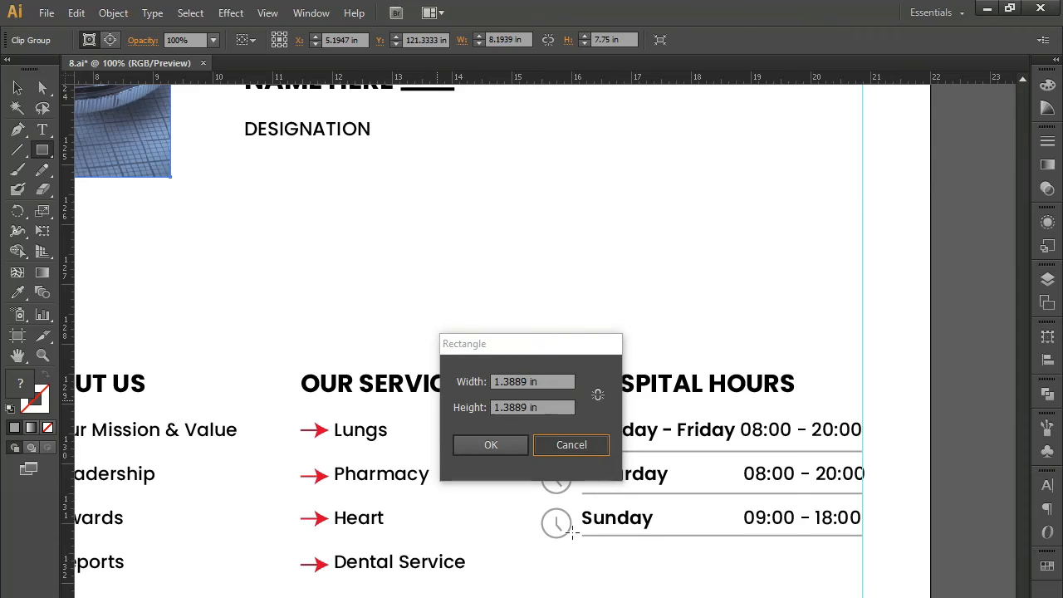
{"action": "left_click", "coordinate": [592, 449]}
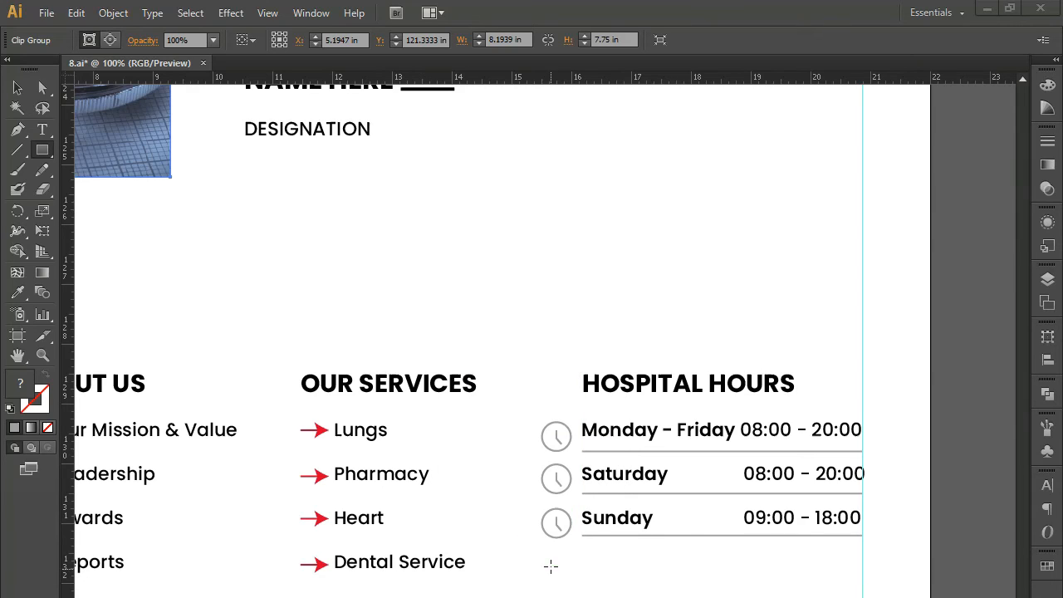
{"action": "left_click", "coordinate": [572, 580]}
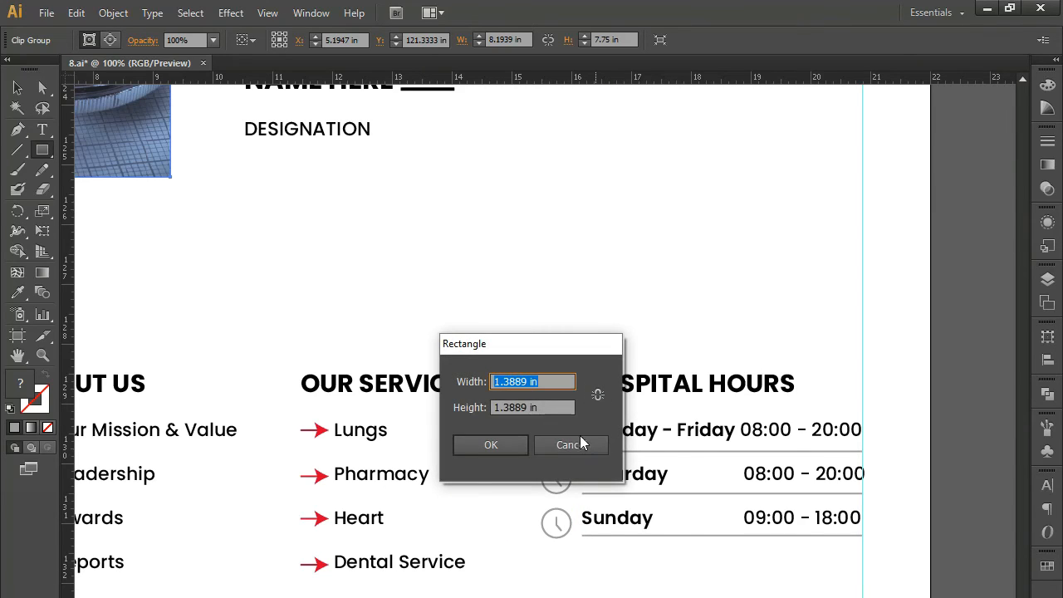
{"action": "left_click", "coordinate": [532, 446]}
{"action": "left_click", "coordinate": [532, 450]}
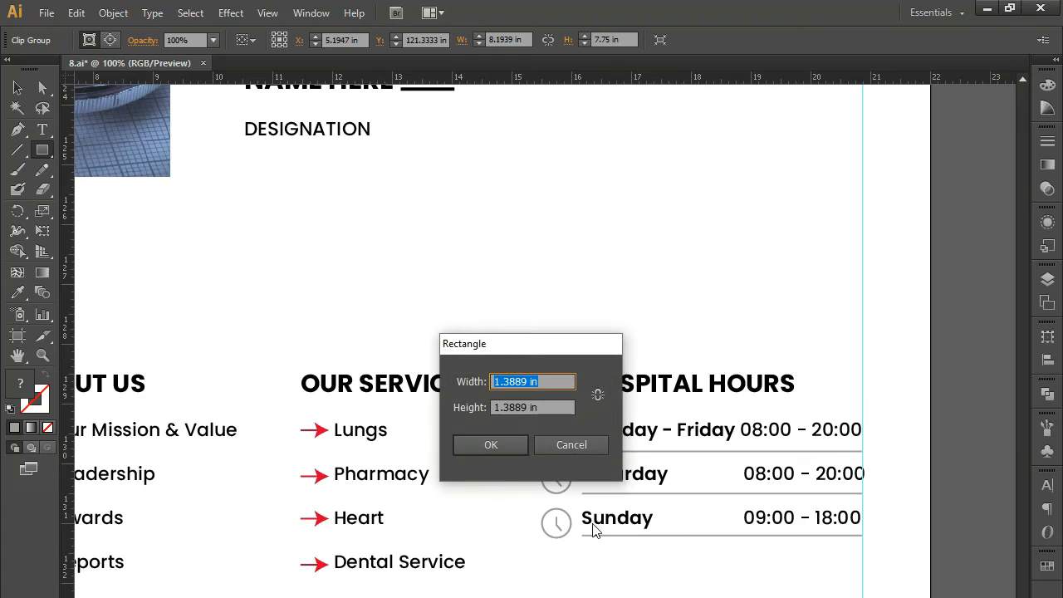
{"action": "left_click", "coordinate": [583, 446]}
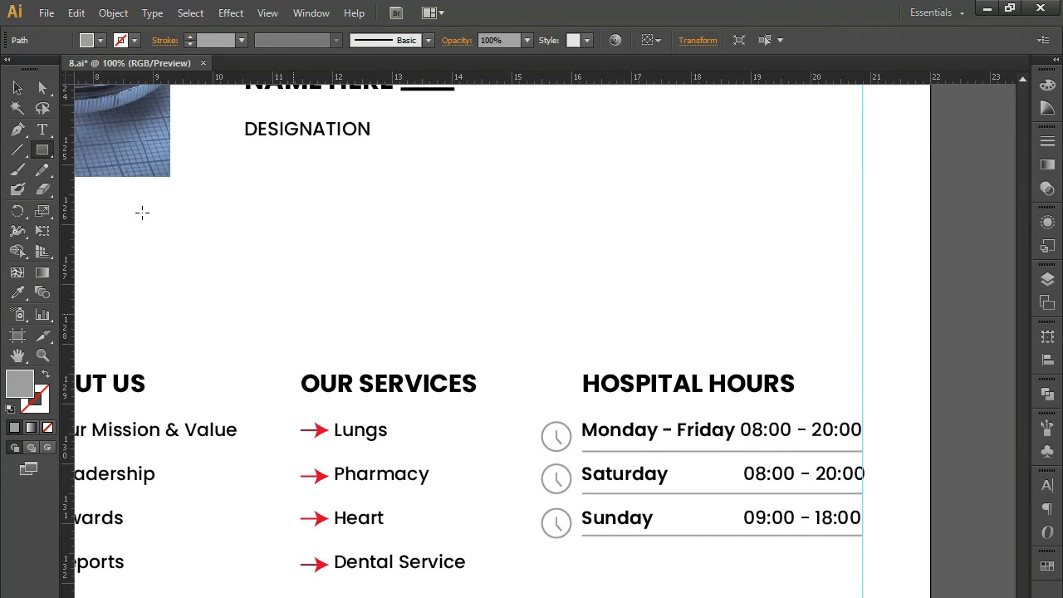
{"action": "left_click", "coordinate": [15, 88]}
{"action": "key", "text": "Return"}
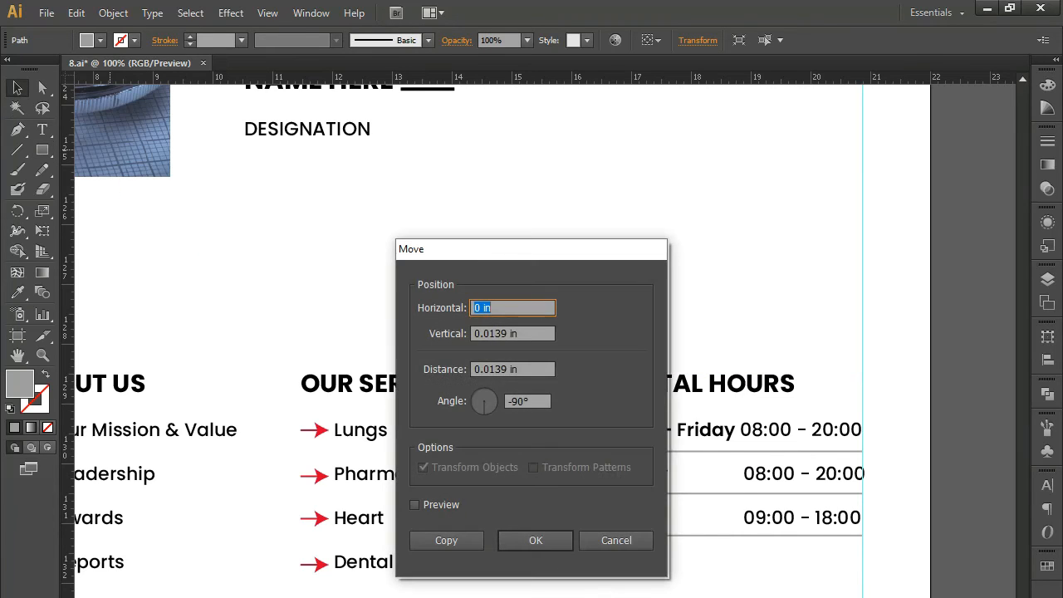
{"action": "left_click", "coordinate": [612, 590]}
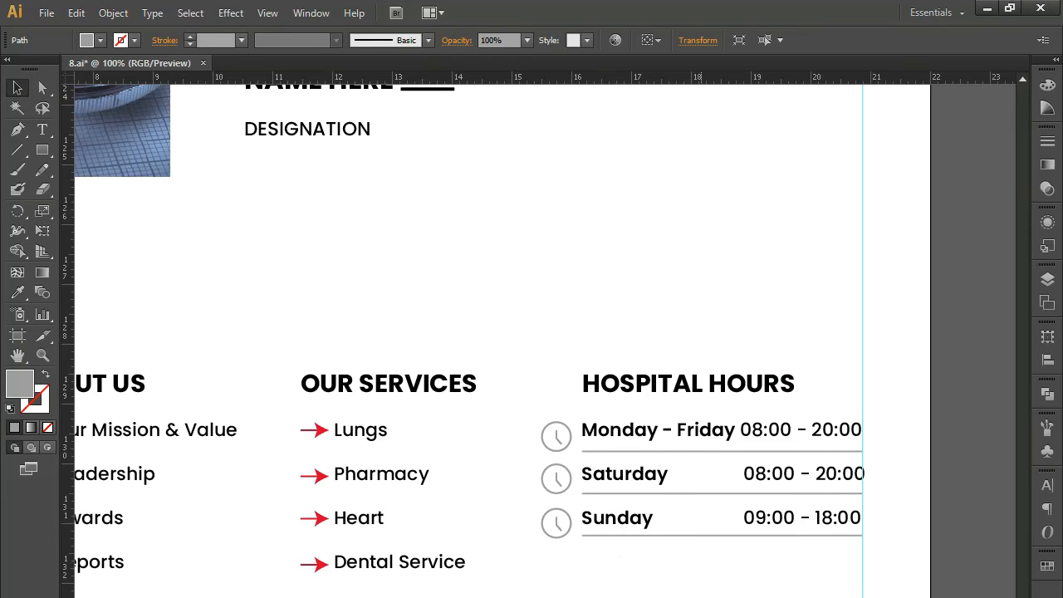
{"action": "key", "text": "Delete"}
{"action": "left_click", "coordinate": [604, 569]}
{"action": "key", "text": "Delete"}
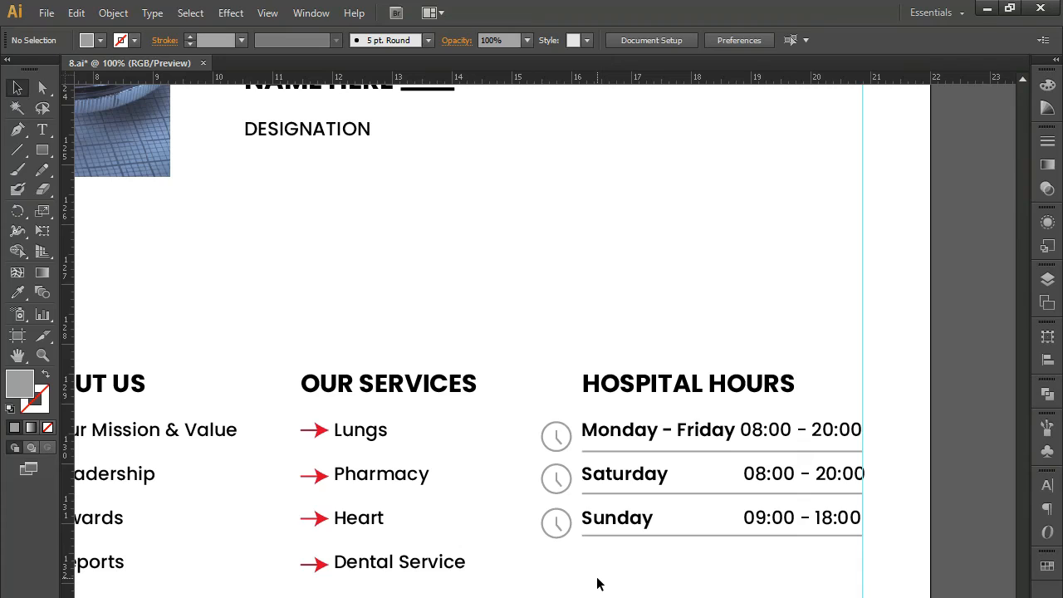
- Draw a grey rectangle below the Sunday row and widen it to nearly the full width of the hours column
{"action": "left_click_drag", "start_coordinate": [638, 597], "coordinate": [548, 597]}
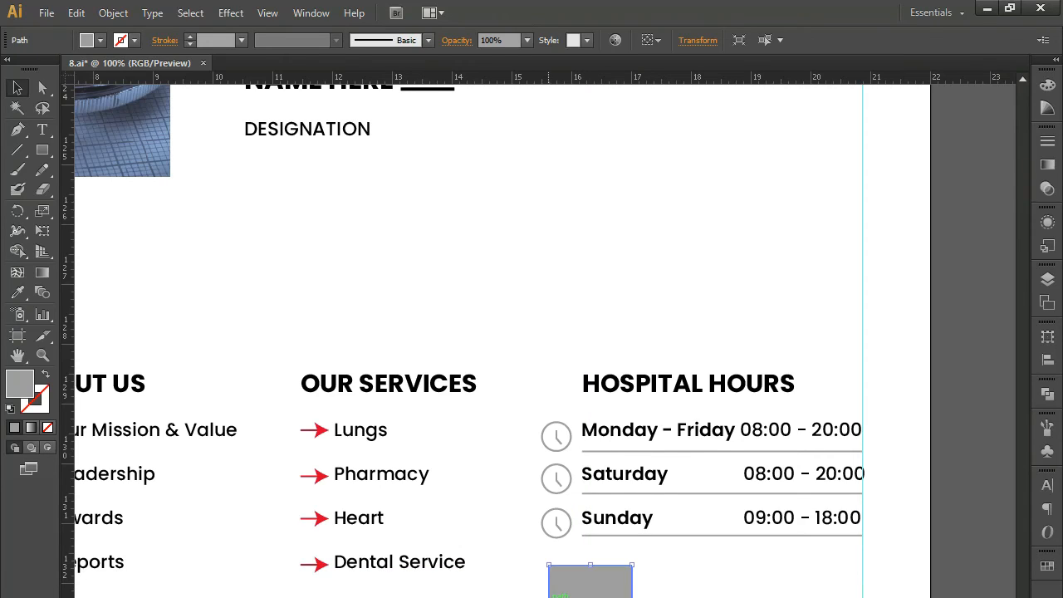
{"action": "left_click", "coordinate": [652, 595]}
{"action": "left_click", "coordinate": [627, 596]}
{"action": "left_click_drag", "start_coordinate": [632, 596], "coordinate": [696, 596]}
{"action": "left_click_drag", "start_coordinate": [782, 596], "coordinate": [794, 596]}
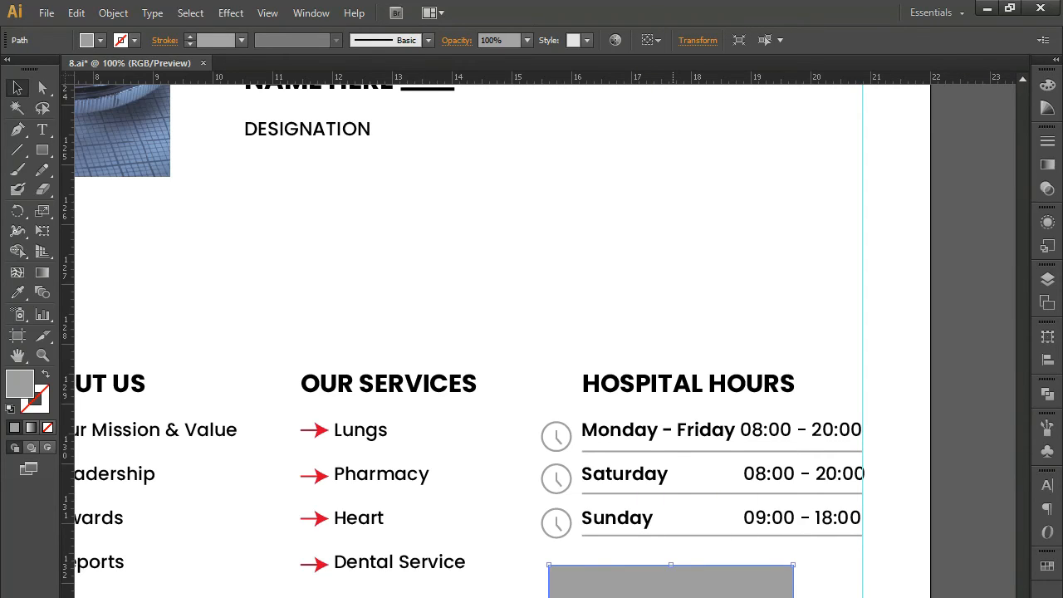
{"action": "left_click_drag", "start_coordinate": [676, 596], "coordinate": [688, 596]}
{"action": "left_click_drag", "start_coordinate": [794, 589], "coordinate": [836, 586]}
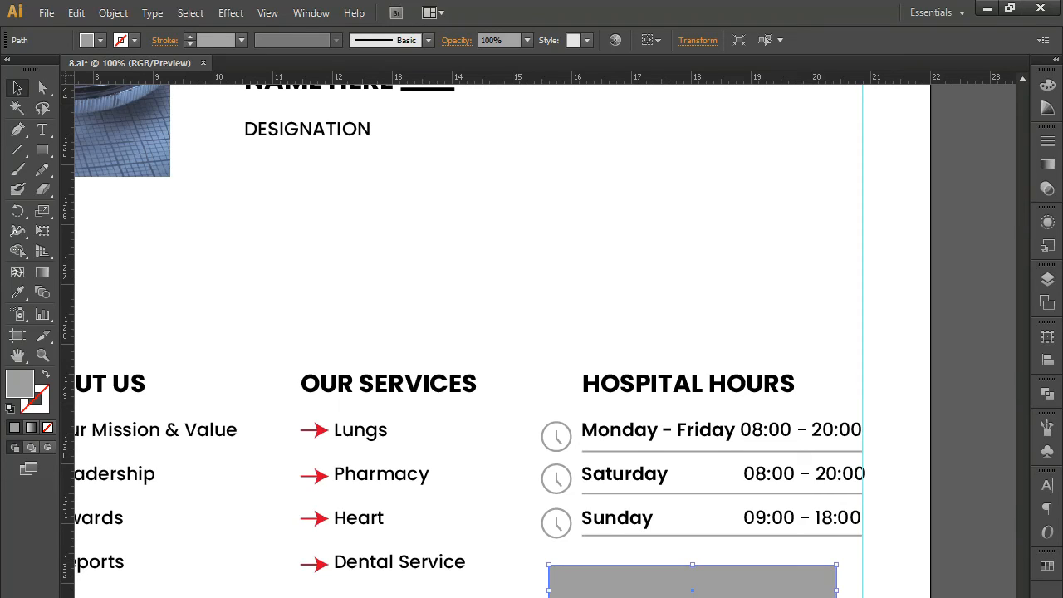
{"action": "left_click_drag", "start_coordinate": [693, 590], "coordinate": [693, 592]}
- Change the rectangle's fill to a light neutral grey
{"action": "double_click", "coordinate": [20, 387]}
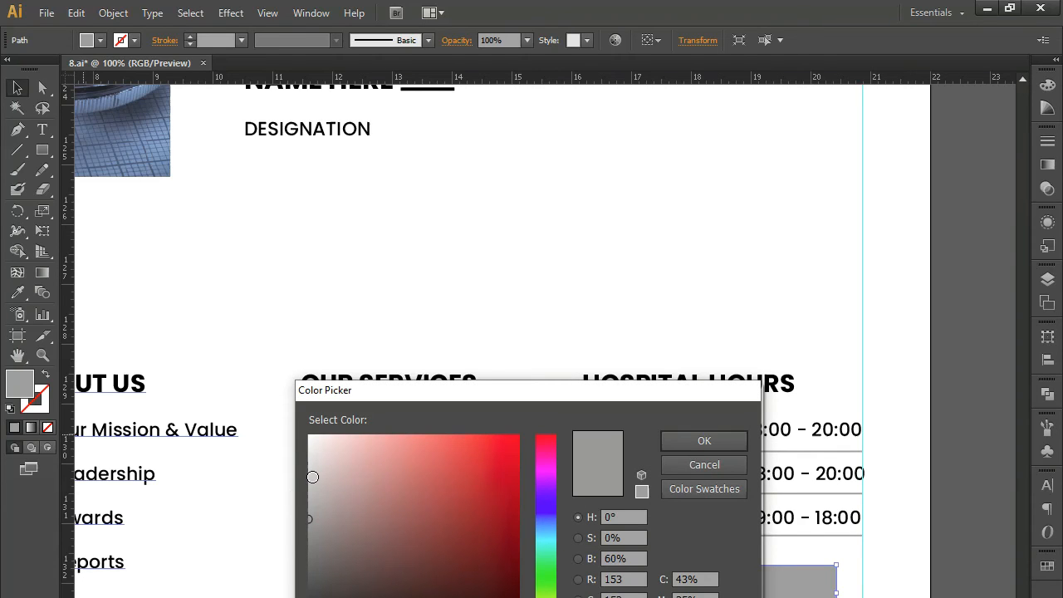
{"action": "left_click", "coordinate": [312, 477]}
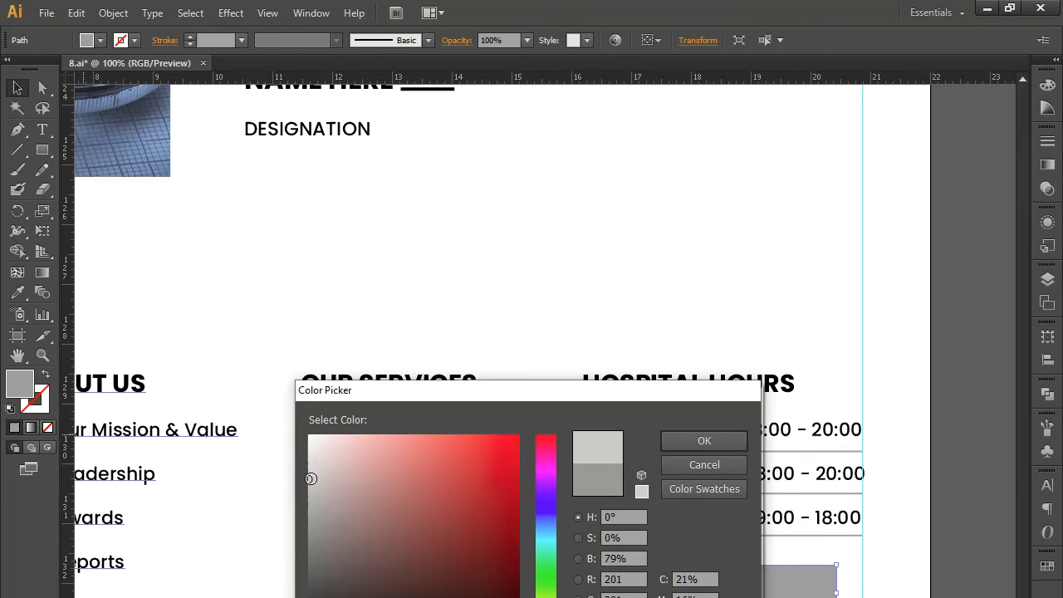
{"action": "left_click", "coordinate": [675, 439]}
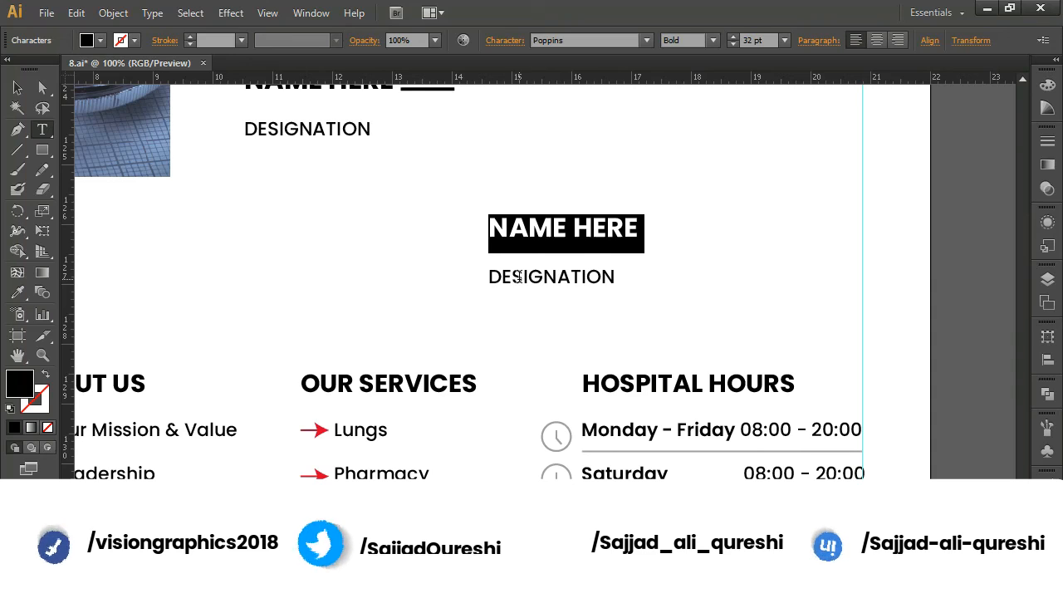
- Replace the copied NAME HERE text with "EMERGENCY: 24HOURS" and delete the DESIGNATION line beneath it
{"action": "type", "text": "EM"}
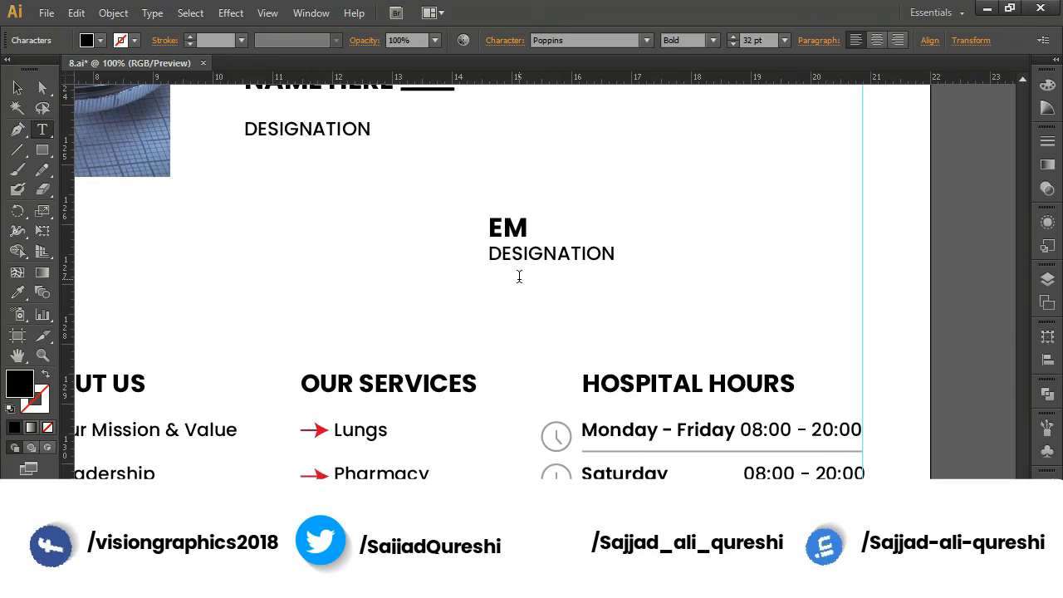
{"action": "type", "text": "ERG"}
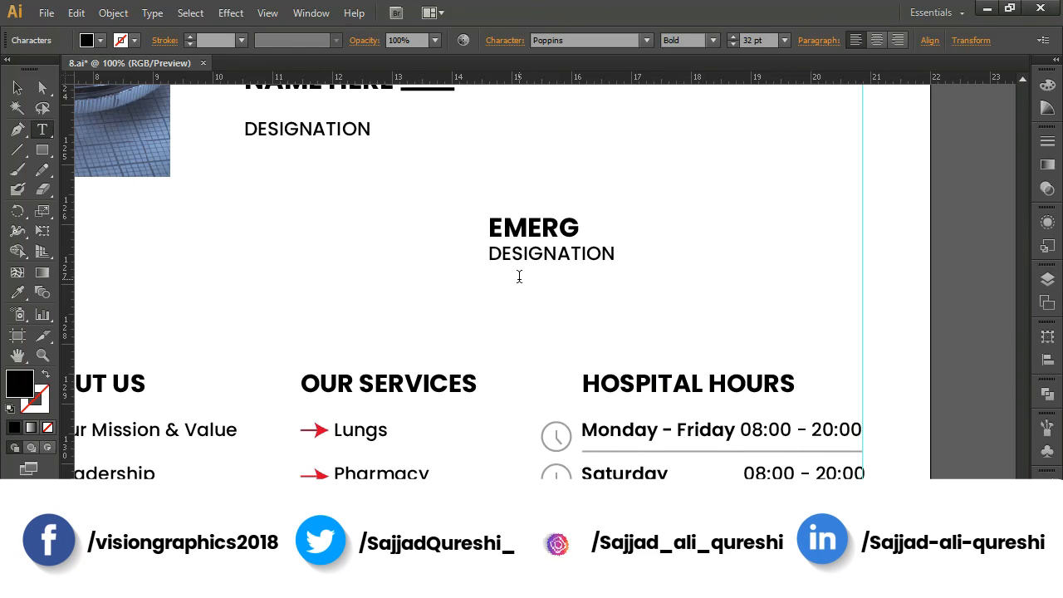
{"action": "type", "text": "ENCY: 24HOUS"}
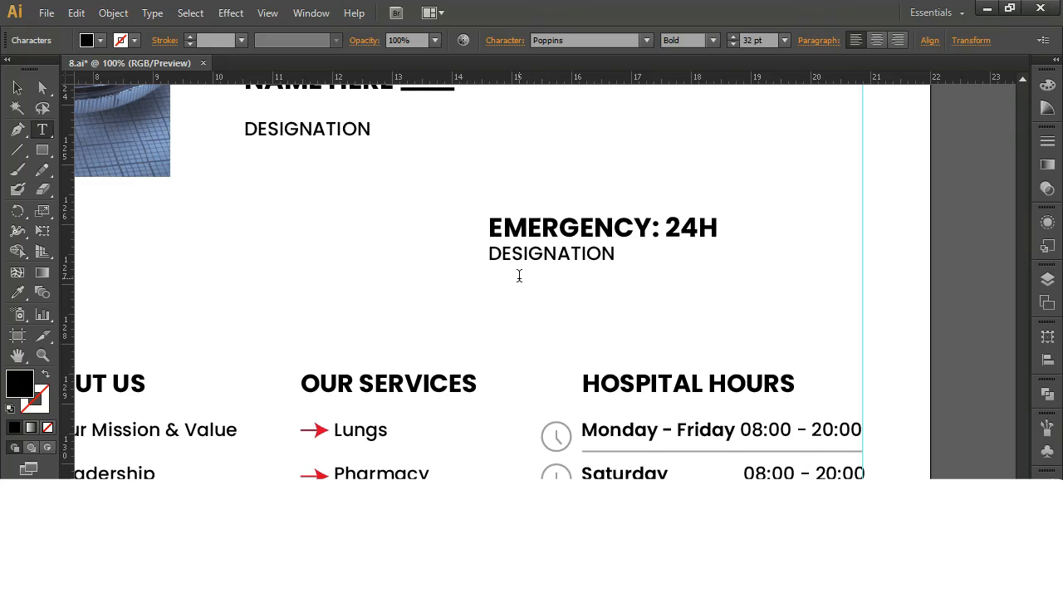
{"action": "key", "text": "BackSpace"}
{"action": "type", "text": "RS"}
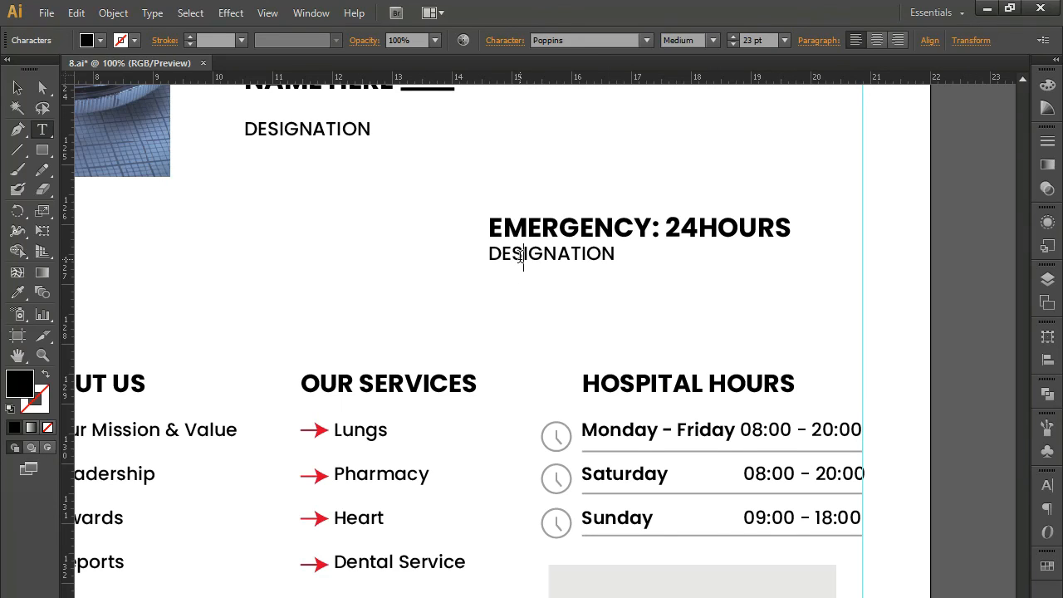
{"action": "double_click", "coordinate": [520, 256]}
{"action": "key", "text": "BackSpace"}
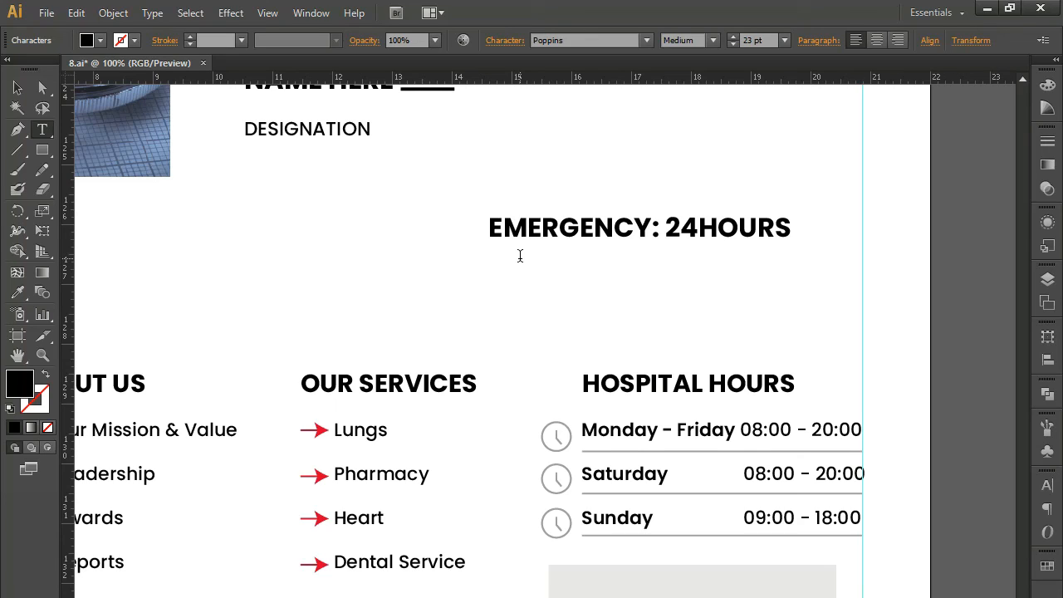
{"action": "left_click", "coordinate": [14, 88]}
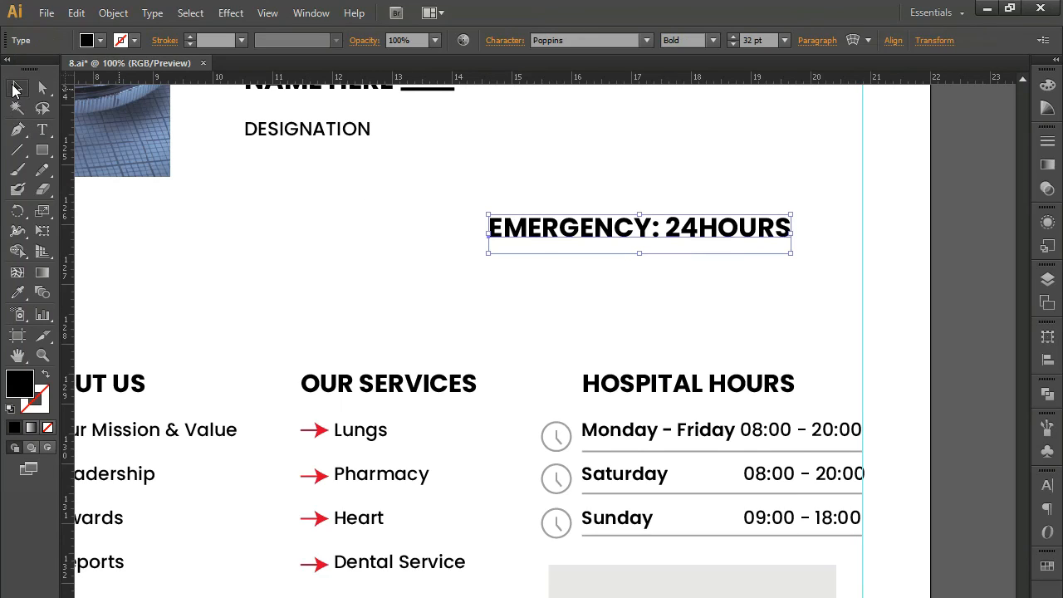
- Set the font size of the EMERGENCY: 24HOURS text to 23 pt
{"action": "key", "text": "Return"}
{"action": "left_click", "coordinate": [612, 570]}
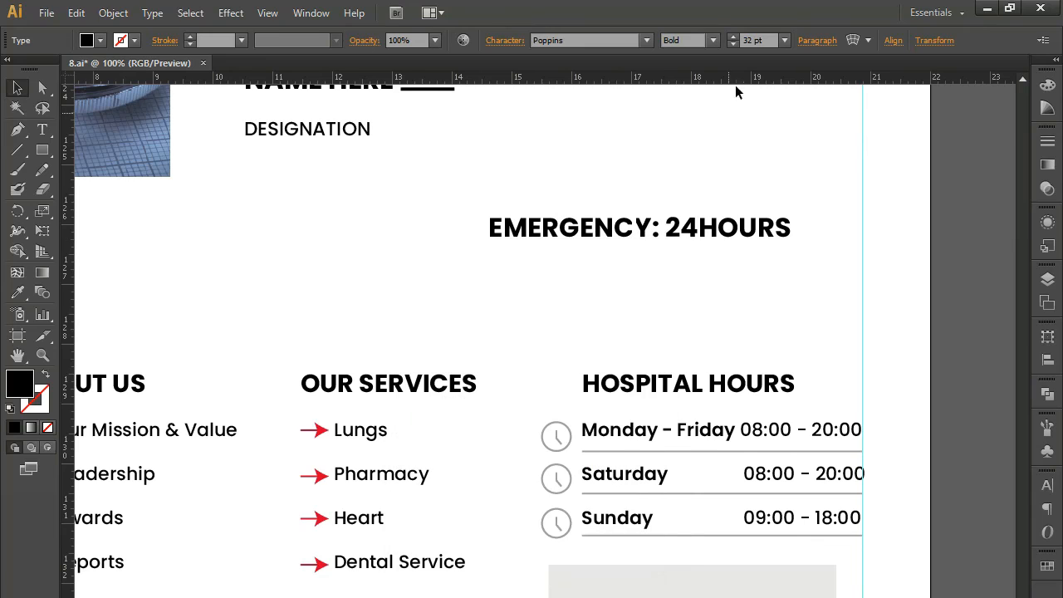
{"action": "left_click", "coordinate": [746, 40]}
{"action": "type", "text": "23"}
{"action": "key", "text": "Return"}
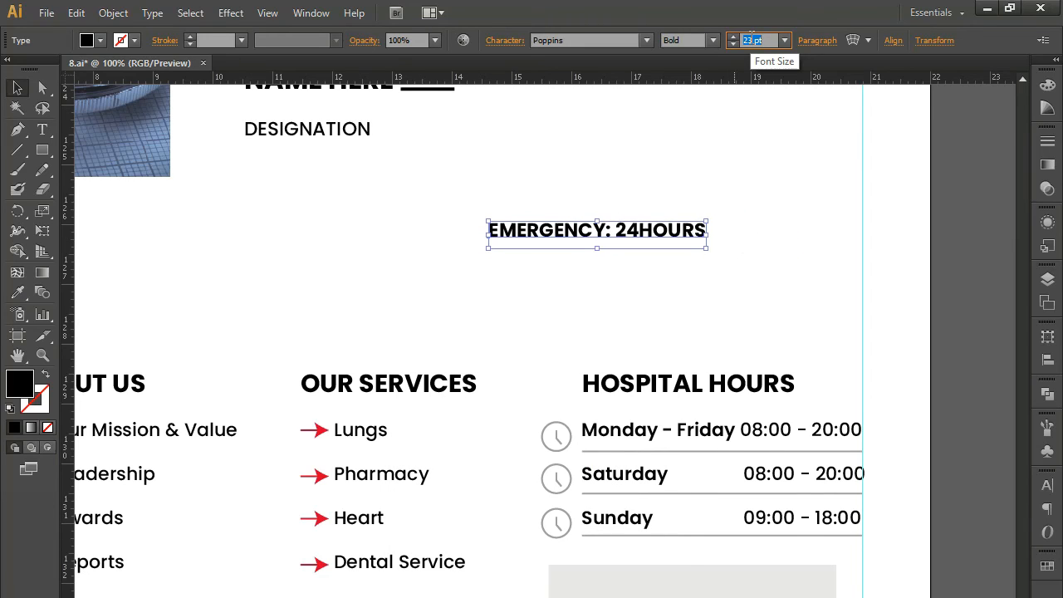
- Move the EMERGENCY: 24HOURS text onto the light grey rectangle below the Sunday row, centred horizontally, and deselect it
{"action": "left_click_drag", "start_coordinate": [548, 239], "coordinate": [560, 239]}
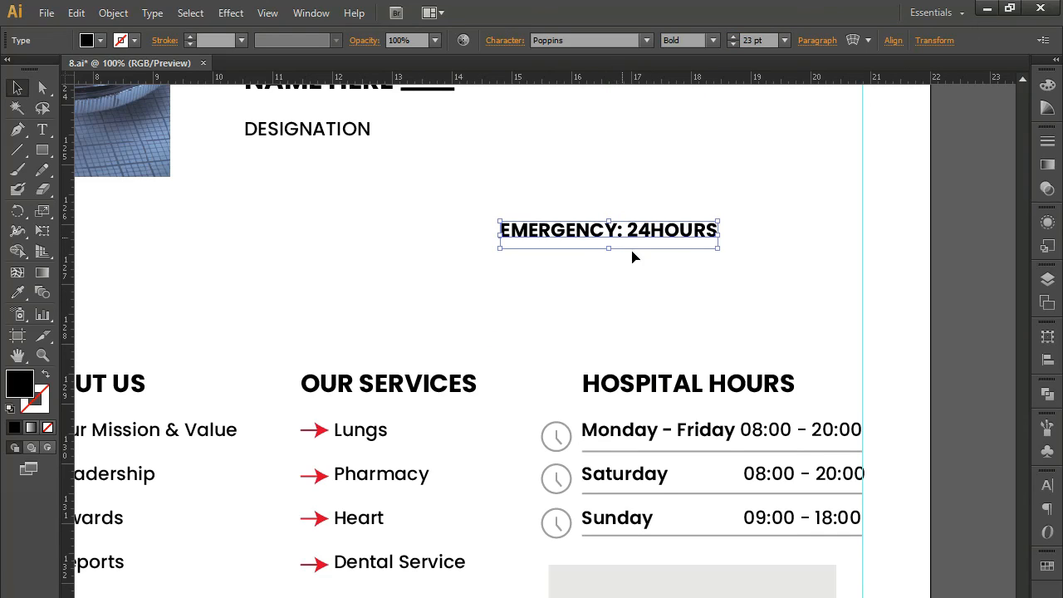
{"action": "left_click", "coordinate": [665, 291]}
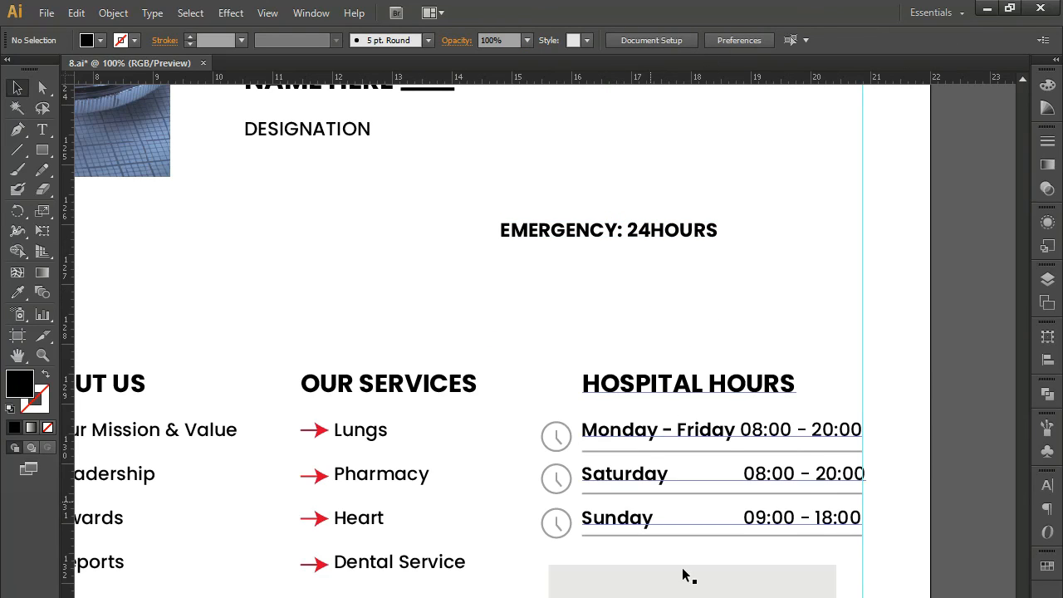
{"action": "left_click_drag", "start_coordinate": [602, 235], "coordinate": [711, 313]}
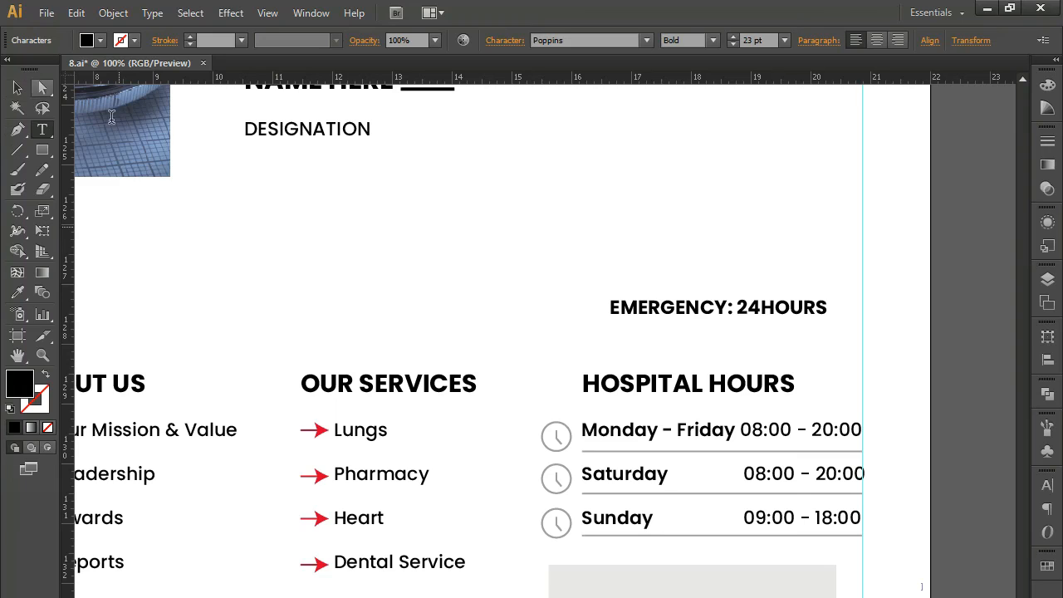
{"action": "left_click", "coordinate": [14, 86]}
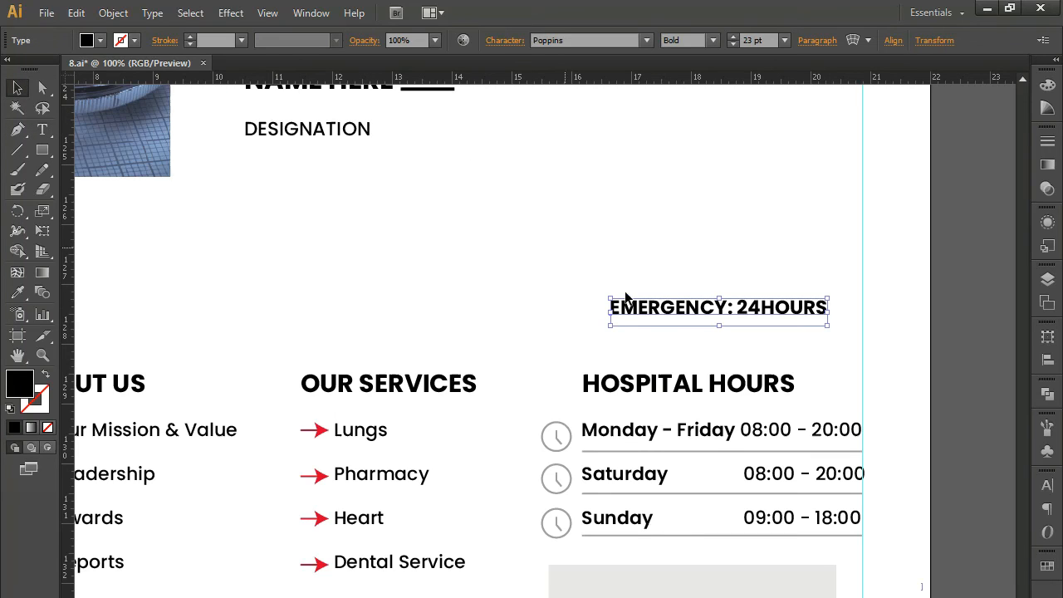
{"action": "left_click", "coordinate": [541, 294]}
{"action": "left_click_drag", "start_coordinate": [646, 314], "coordinate": [627, 596]}
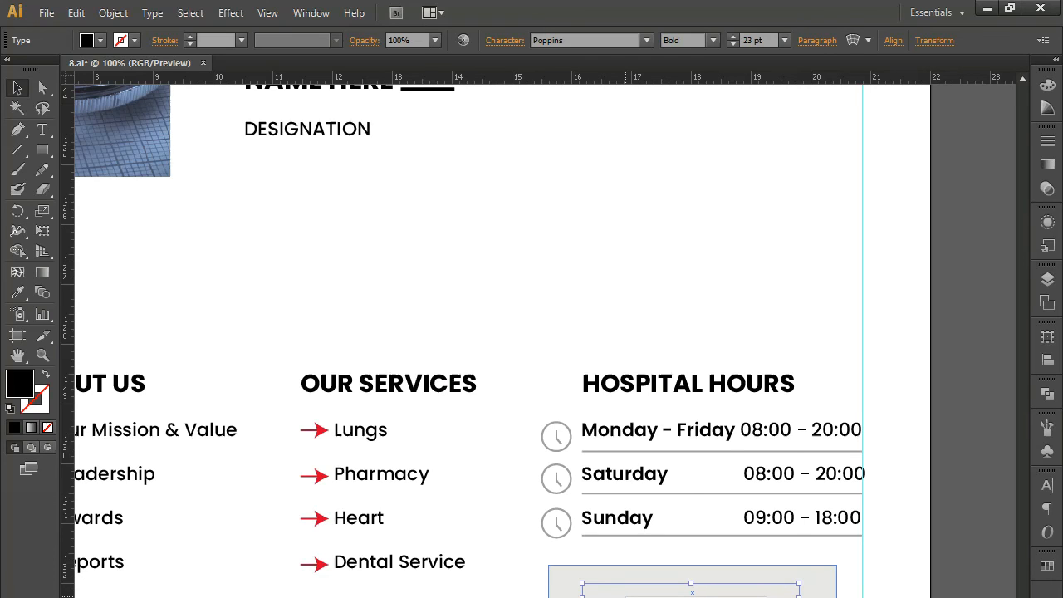
{"action": "left_click", "coordinate": [754, 283]}
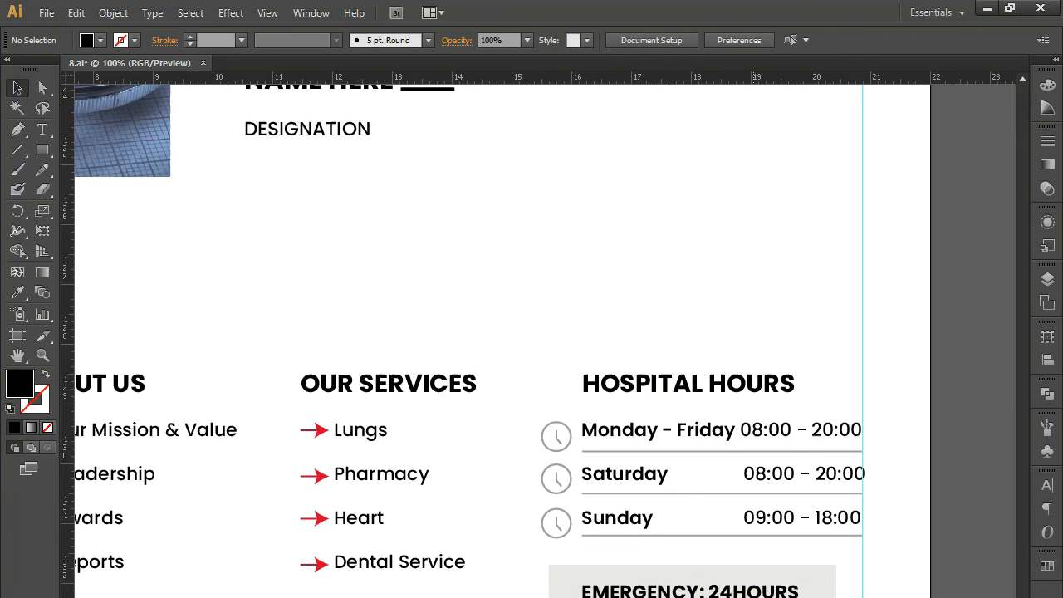
{"action": "key", "text": "ctrl+minus"}
{"action": "key", "text": "ctrl+minus"}
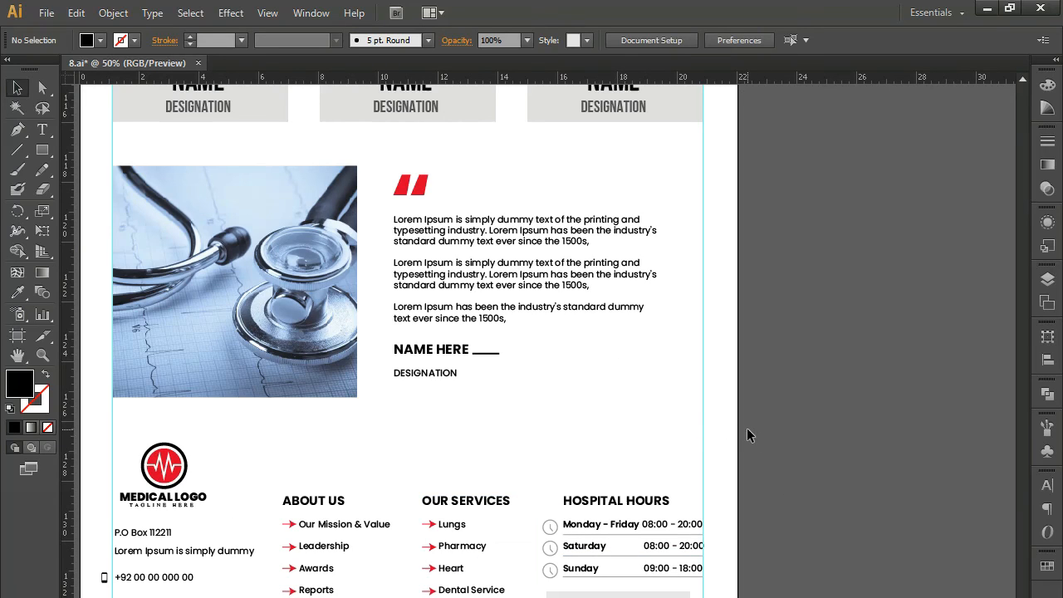
{"action": "left_click_drag", "start_coordinate": [448, 366], "coordinate": [526, 452]}
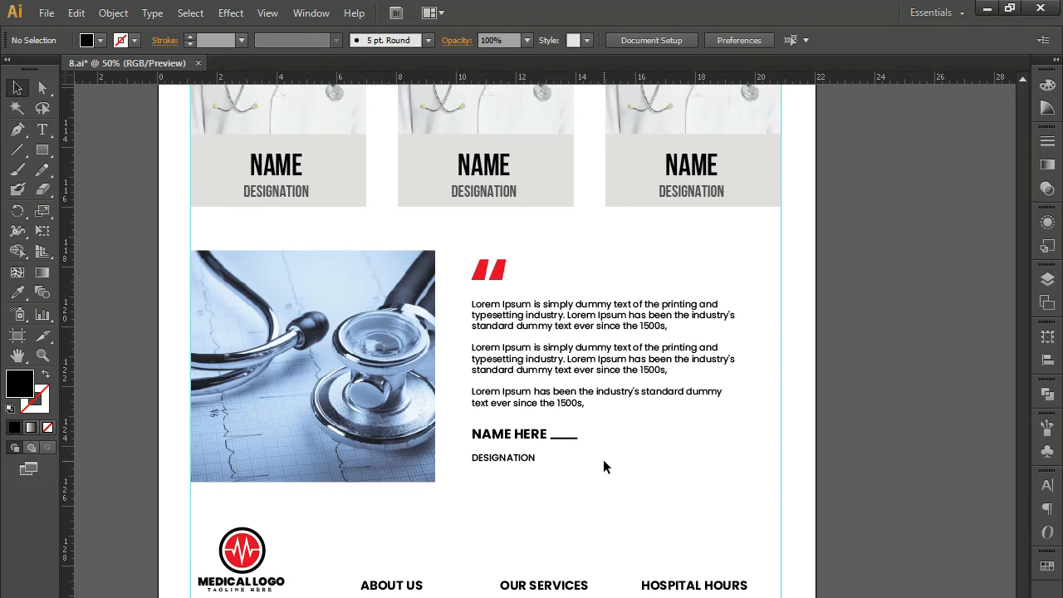